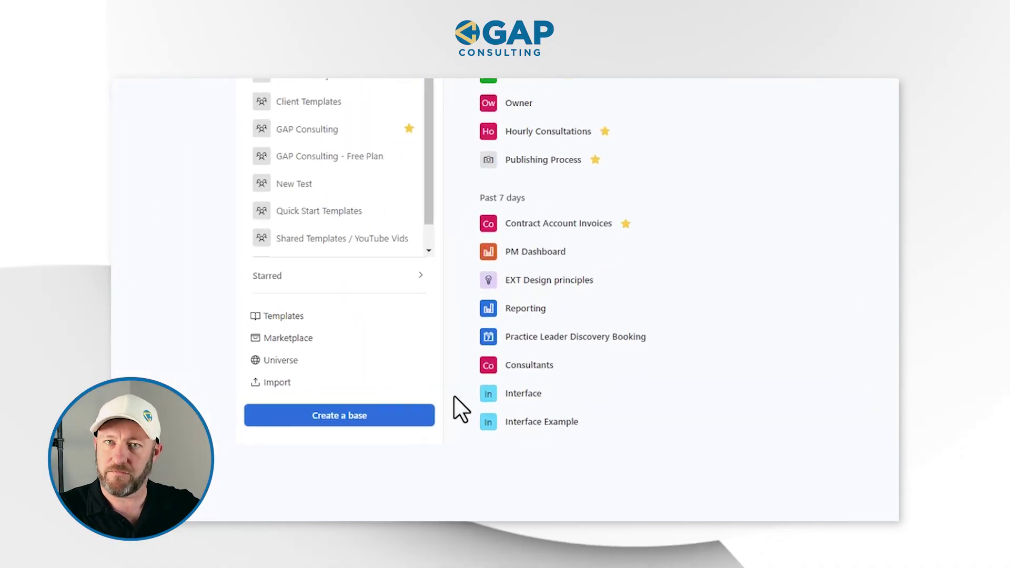
# Create a new base, keeping GAP Consulting as its workspace.
pyautogui.click(390, 415)
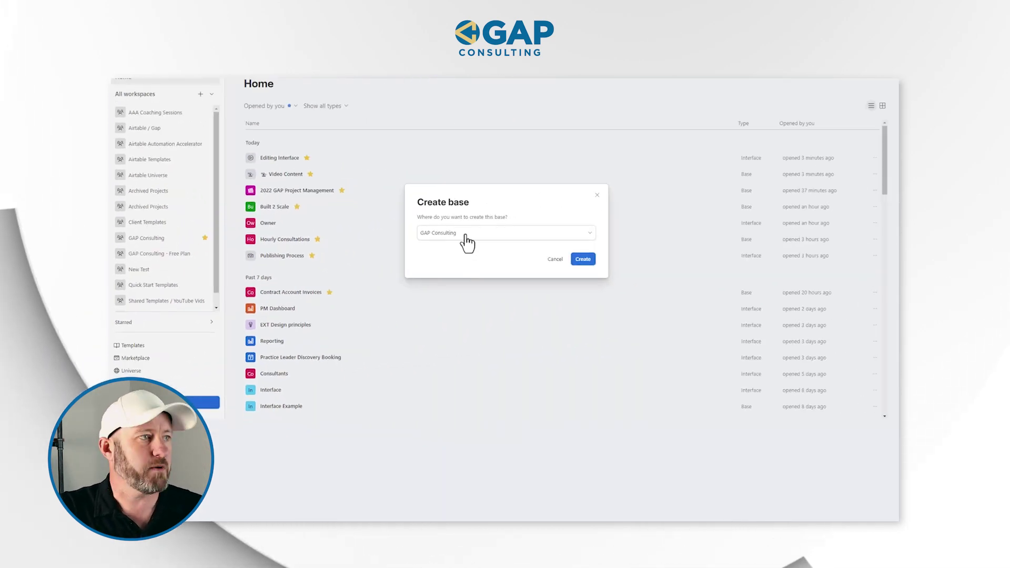
pyautogui.click(555, 234)
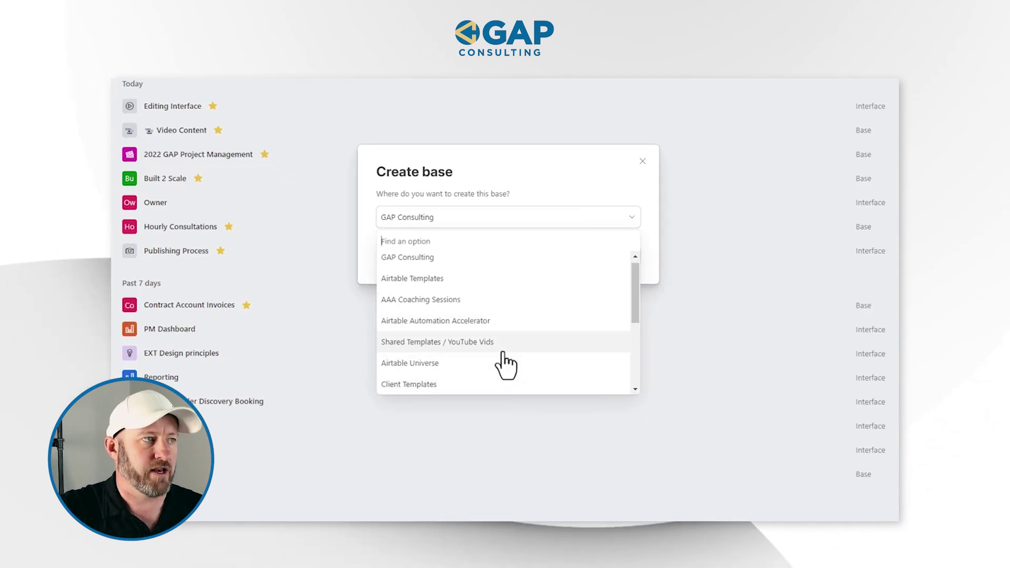
pyautogui.click(439, 258)
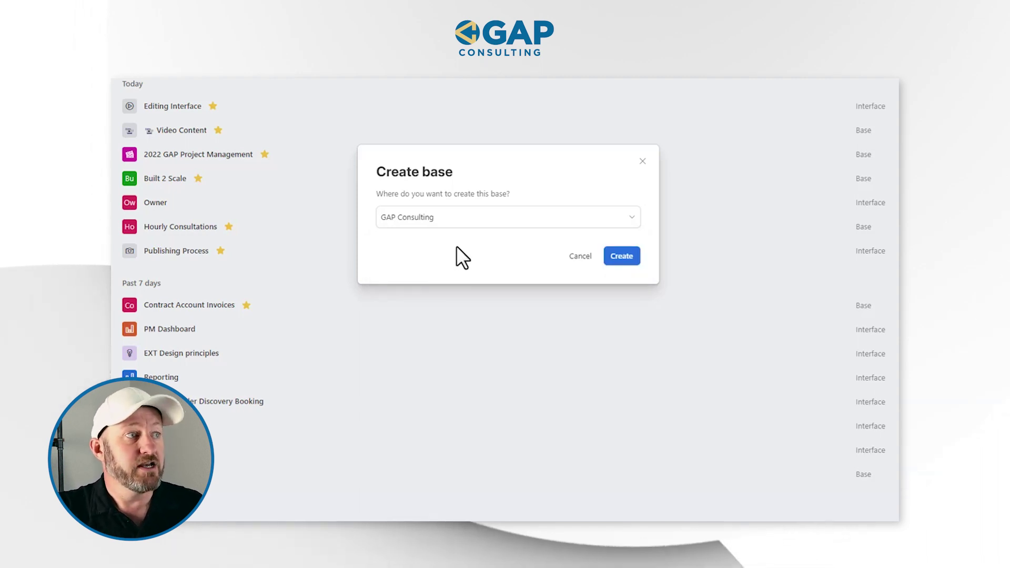
pyautogui.click(623, 261)
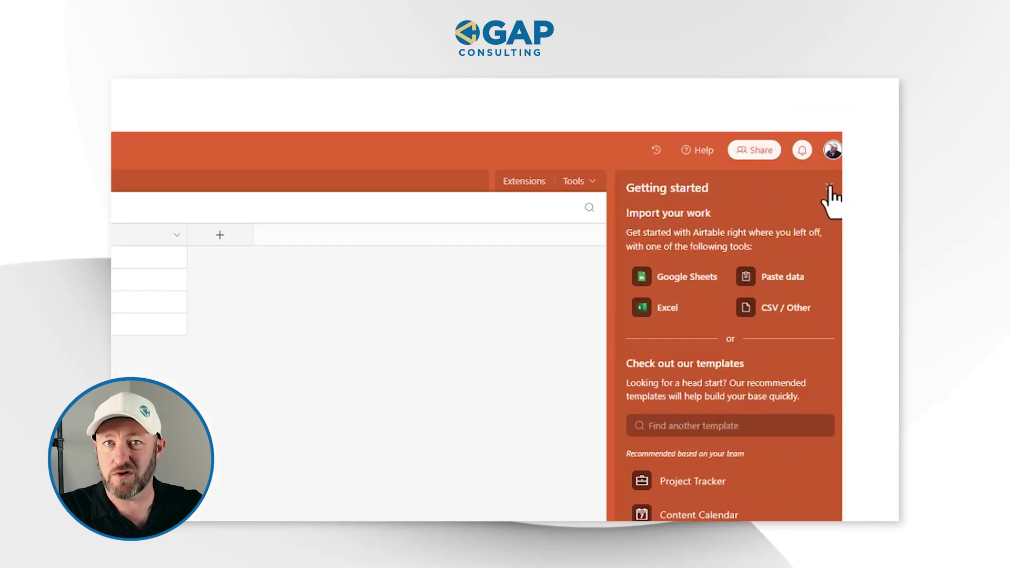
# Close the getting-started panel and bring up the rename option for Table 1.
pyautogui.click(830, 188)
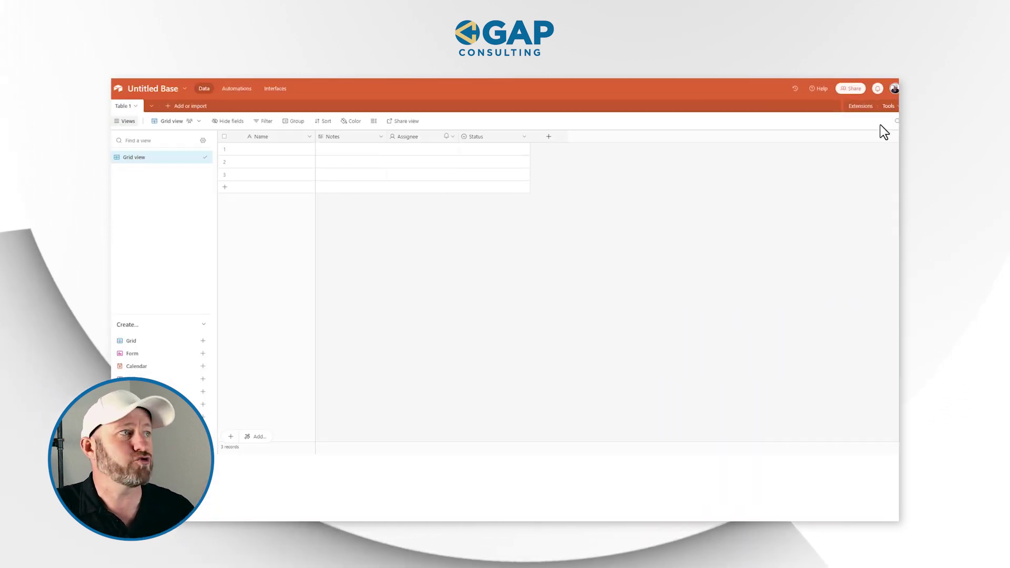
pyautogui.click(118, 107)
pyautogui.click(119, 107)
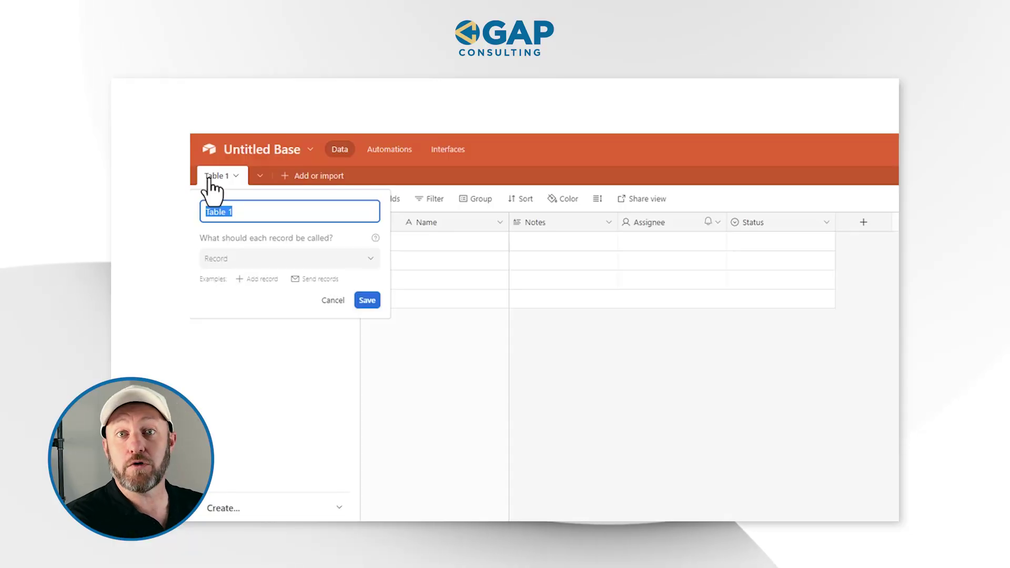
# Rename Table 1 to Contacts and delete its Notes, Assignee and Status fields.
pyautogui.write('ntacts')
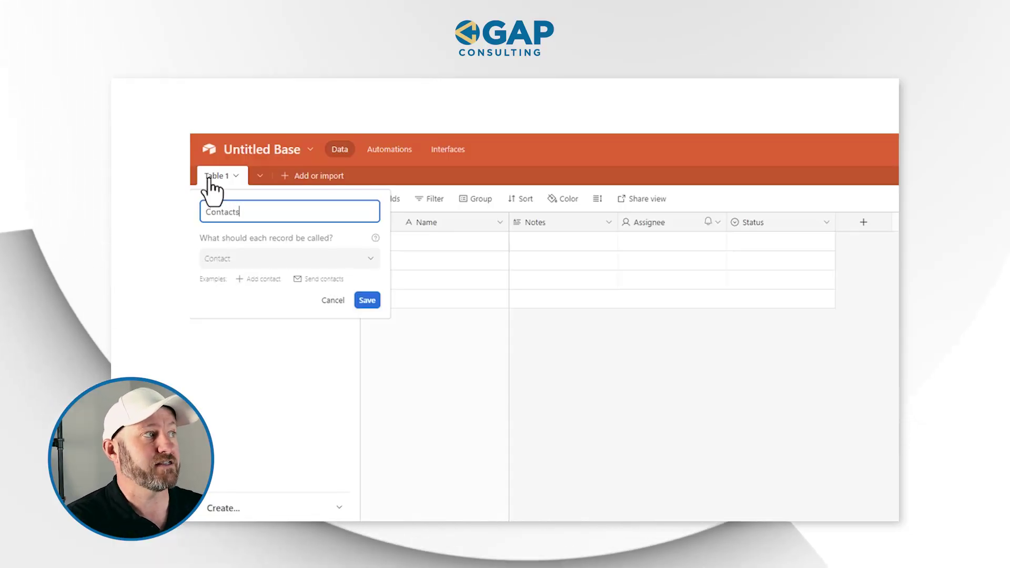
pyautogui.press('Return')
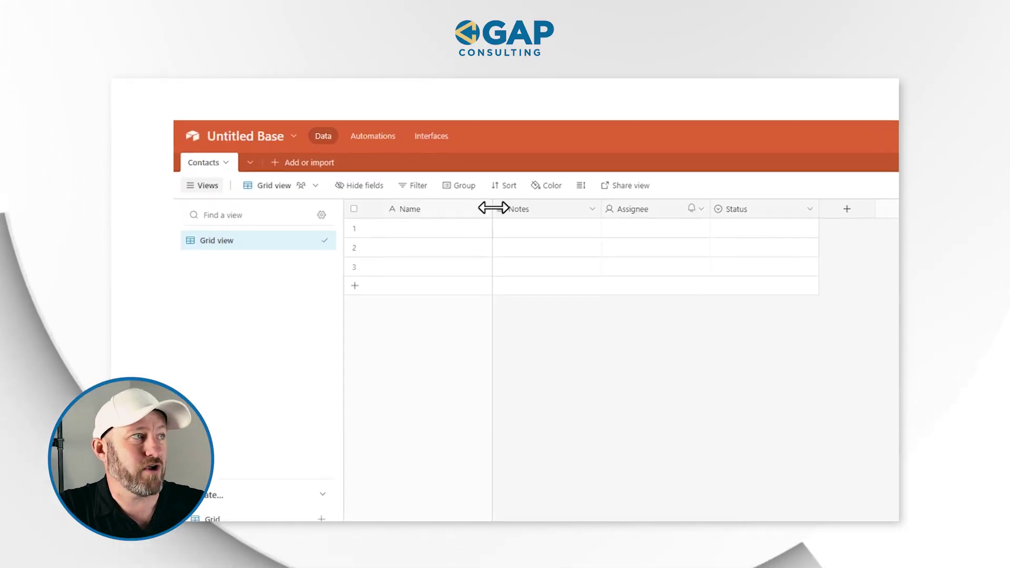
pyautogui.rightClick(535, 225)
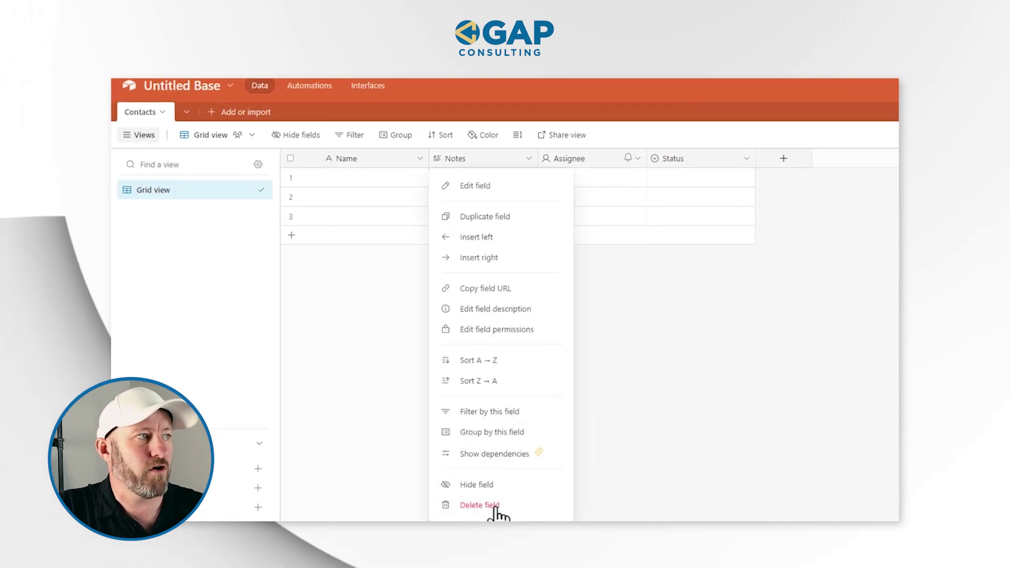
pyautogui.click(486, 505)
pyautogui.rightClick(475, 162)
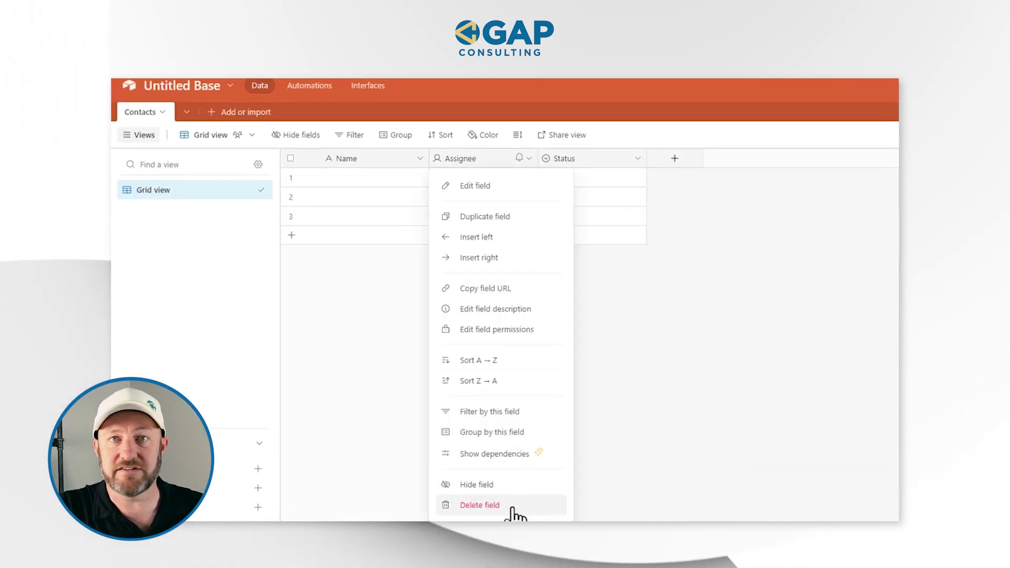
pyautogui.click(511, 508)
pyautogui.rightClick(471, 159)
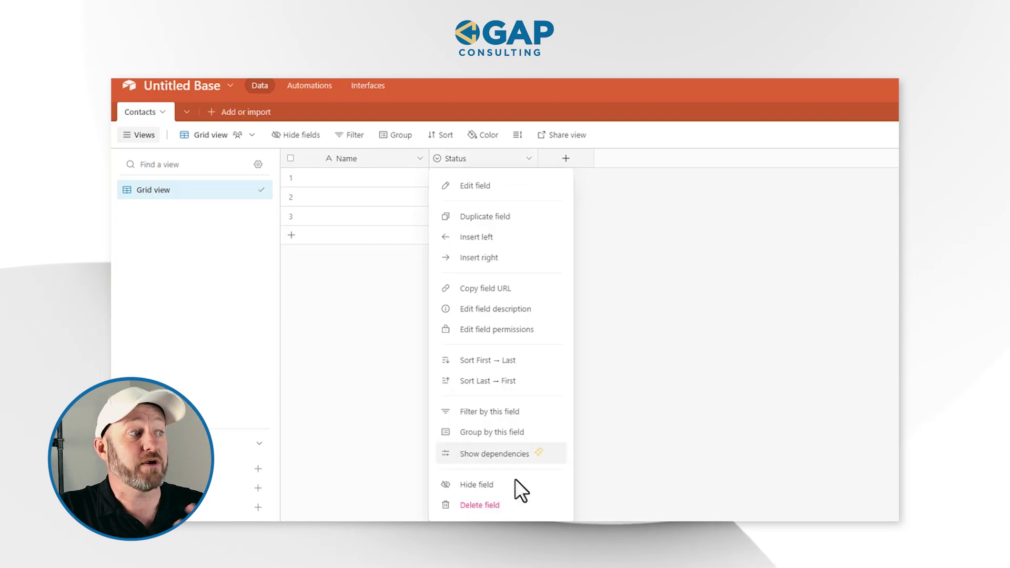
pyautogui.click(512, 507)
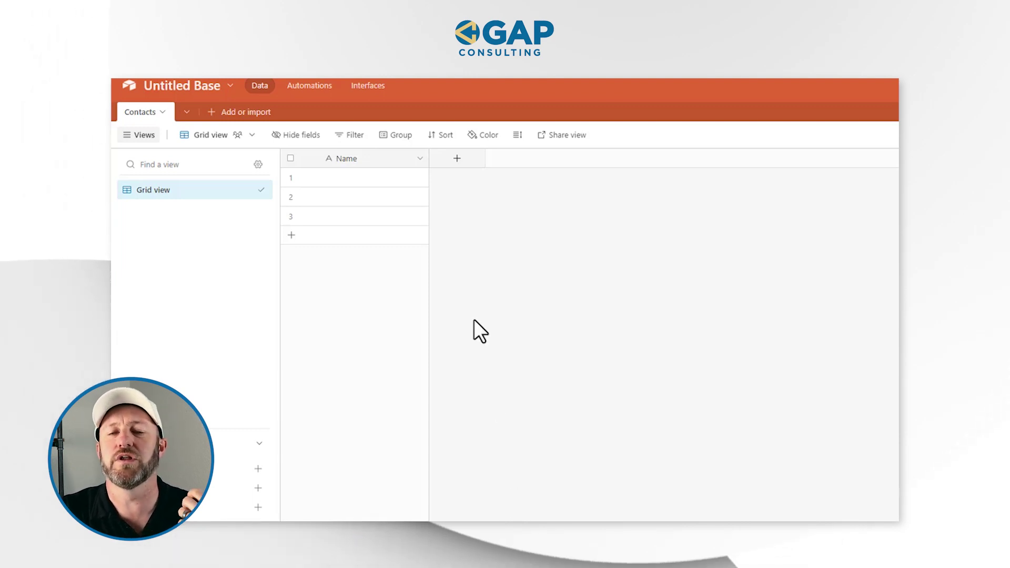
# Add a single line text field named First Name.
pyautogui.click(456, 159)
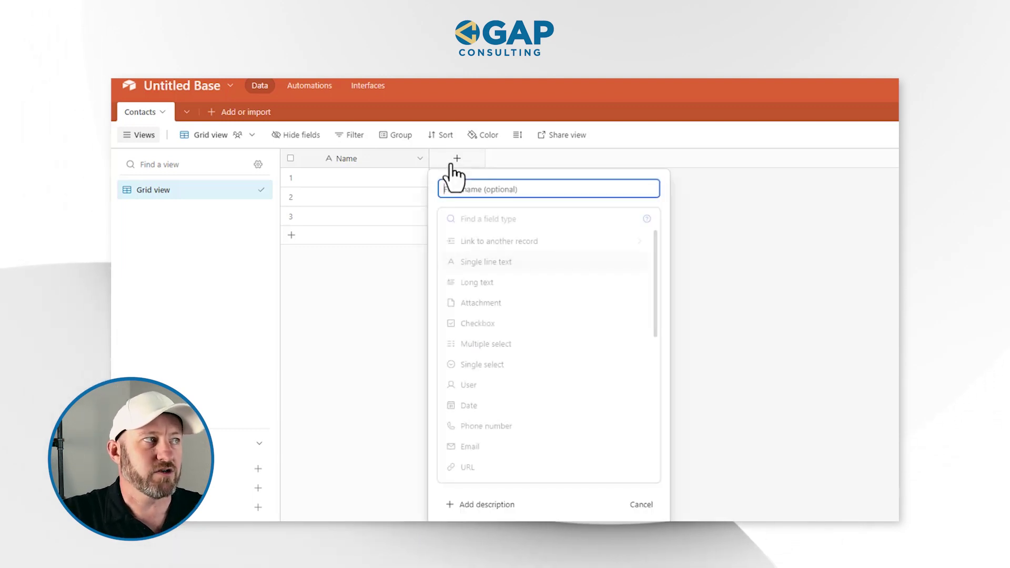
pyautogui.write('First Name')
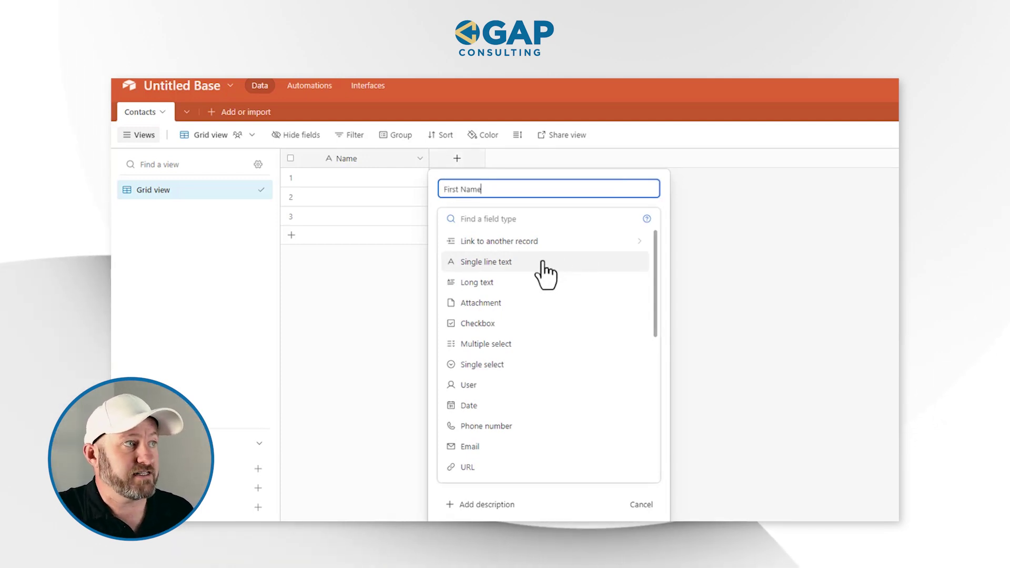
pyautogui.click(504, 268)
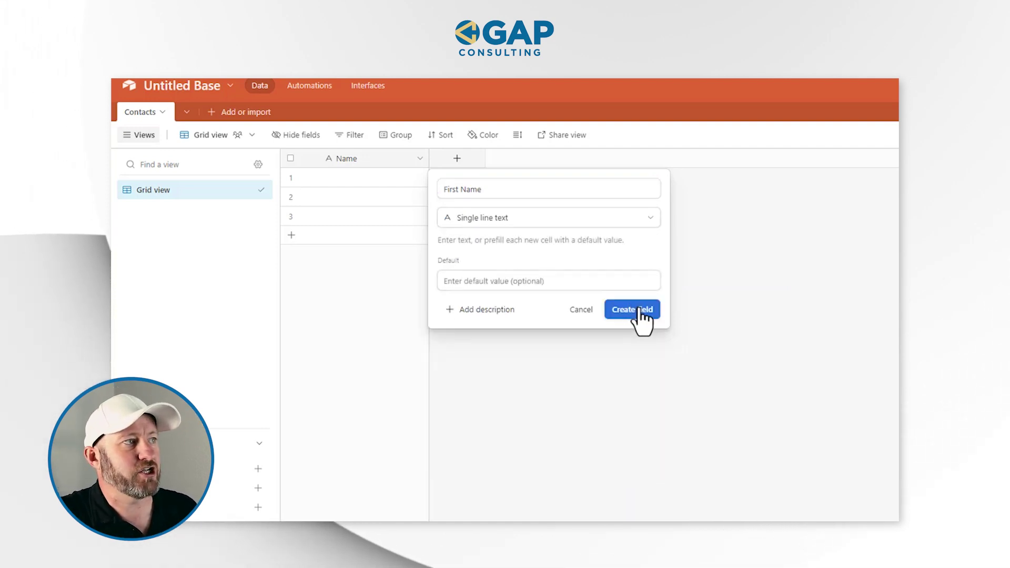
pyautogui.click(638, 310)
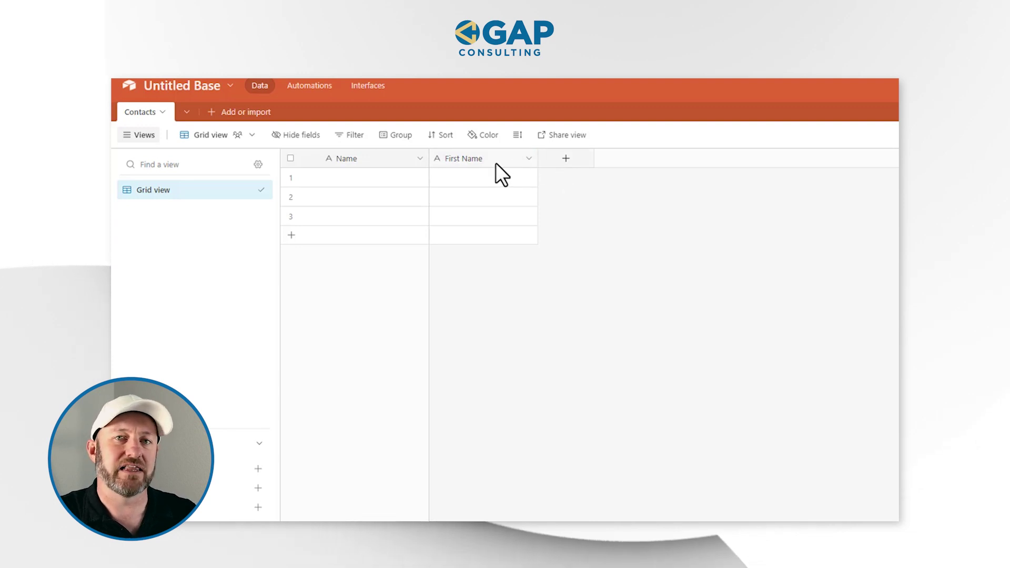
# Duplicate the First Name field and rename the copy to Last Name.
pyautogui.moveTo(496, 162); pyautogui.dragTo(566, 173)
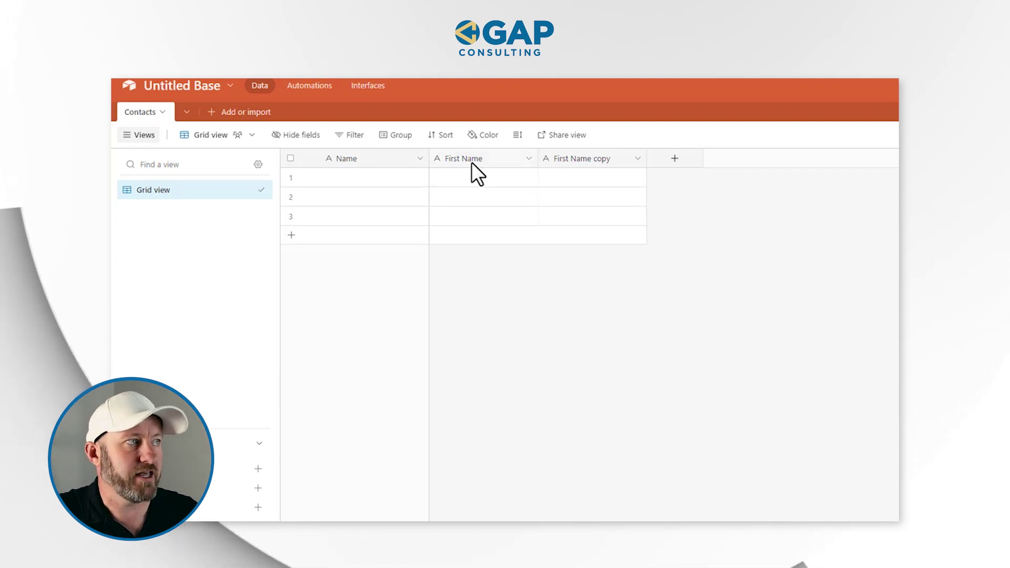
pyautogui.doubleClick(589, 161)
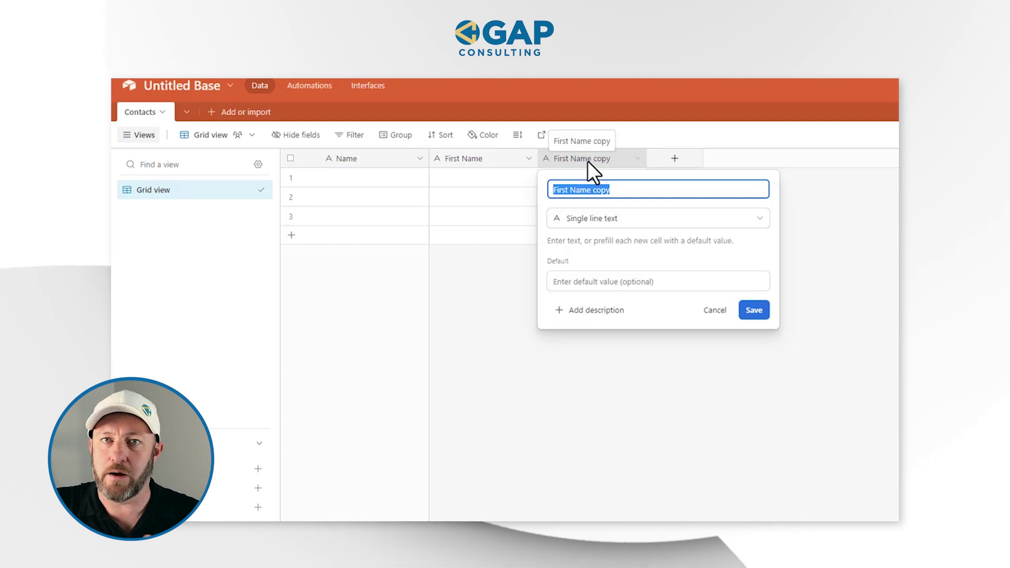
pyautogui.write('Last ')
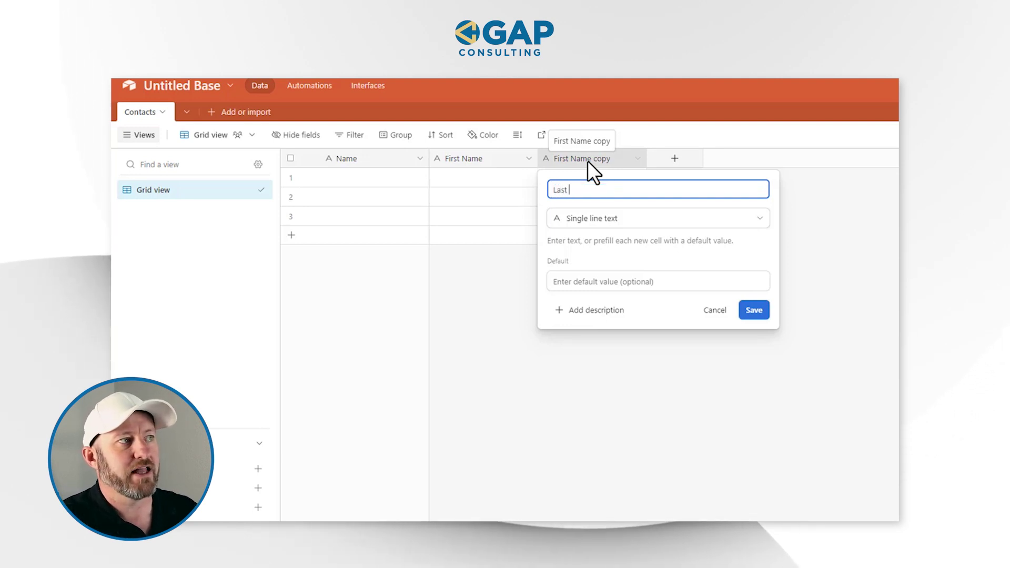
pyautogui.write('Name')
pyautogui.press('Return')
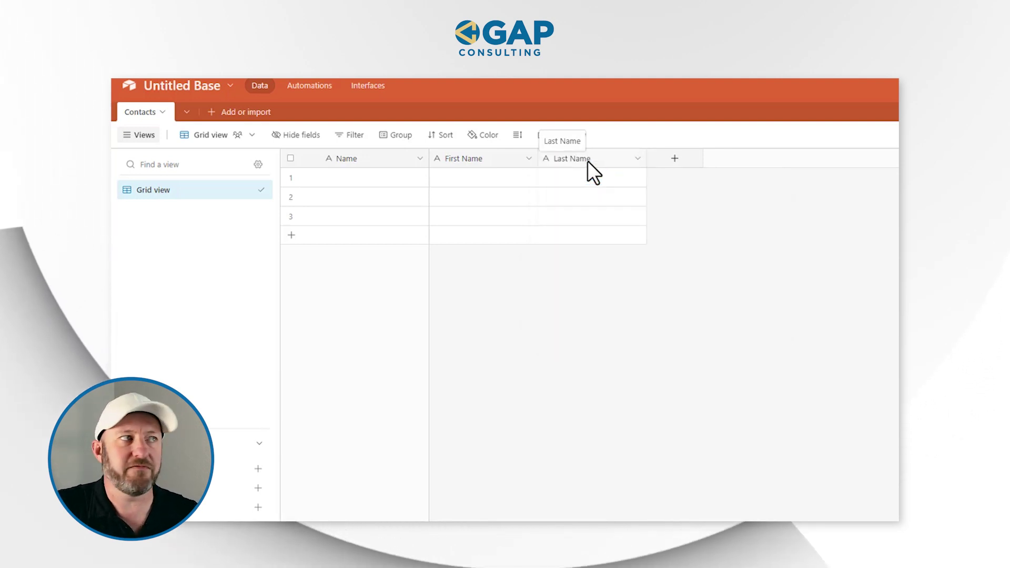
# Fill in the first contact's first name and last name in row 1.
pyautogui.click(491, 182)
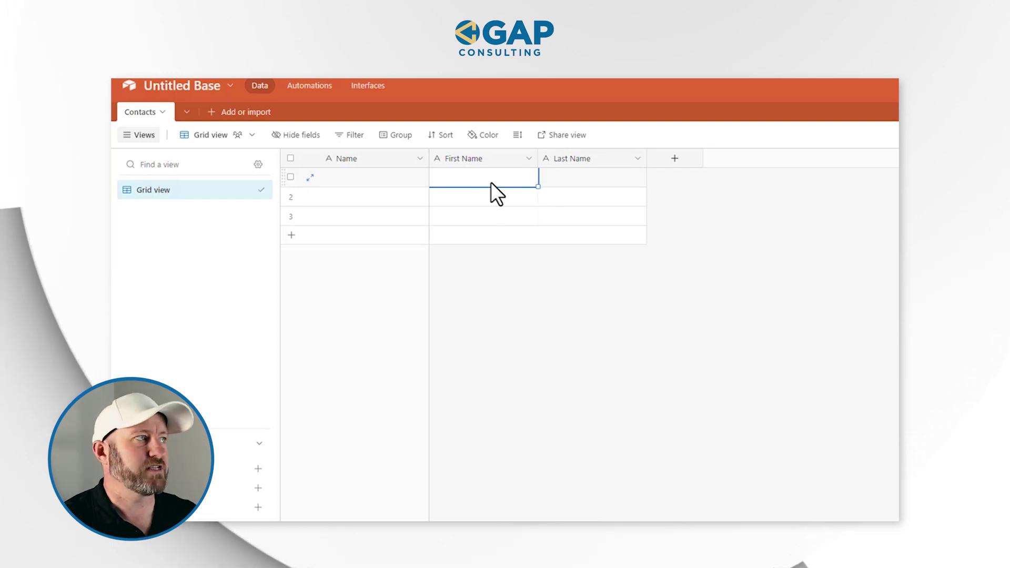
pyautogui.write('Gareth')
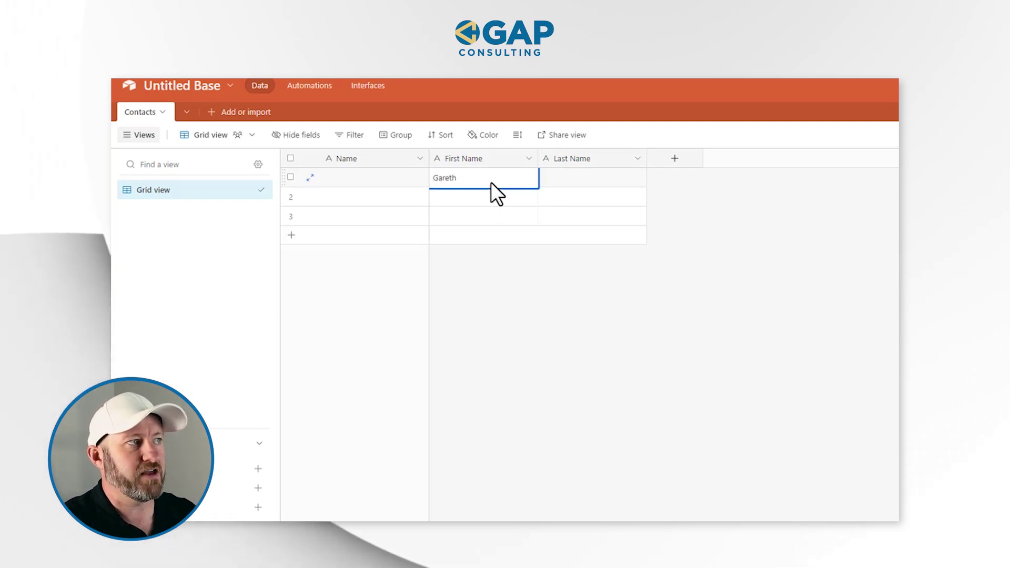
pyautogui.press('Tab')
pyautogui.write('Pr')
pyautogui.press('BackSpace')
pyautogui.press('BackSpace')
pyautogui.write('Pronovost')
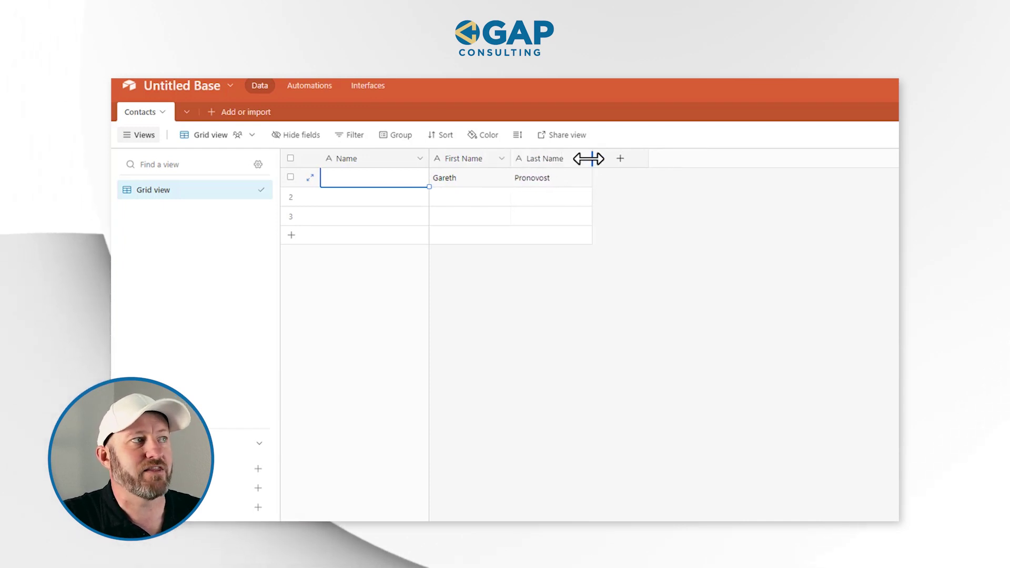
# Rename the Name field to Full Name and change its type to Formula.
pyautogui.doubleClick(390, 163)
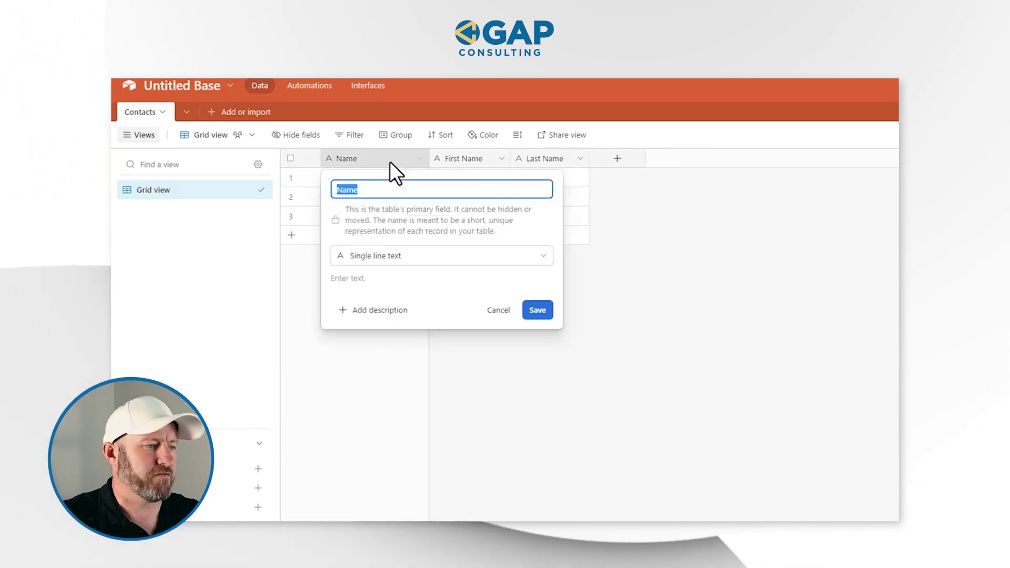
pyautogui.write('Full Name')
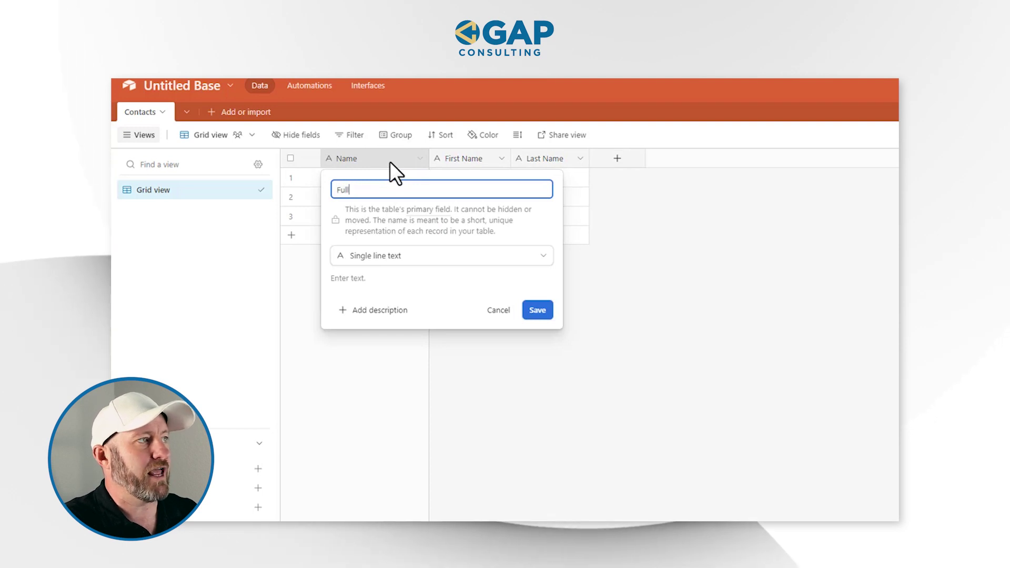
pyautogui.click(415, 256)
pyautogui.write('f')
pyautogui.click(395, 284)
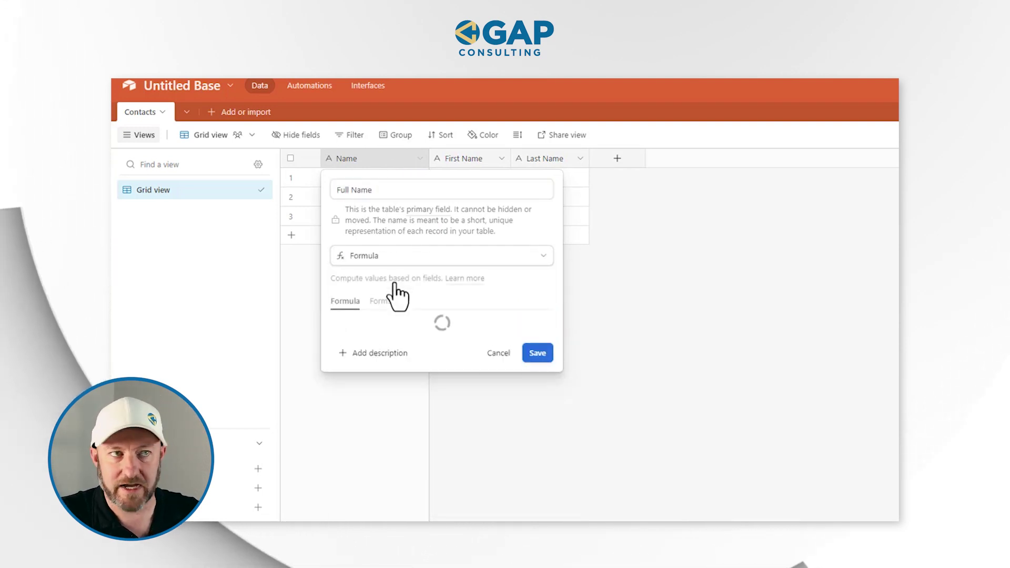
# Enter the formula CONCATENATE({First Name},' ',{Last Name}) and save the field.
pyautogui.click(387, 322)
pyautogui.write('conca')
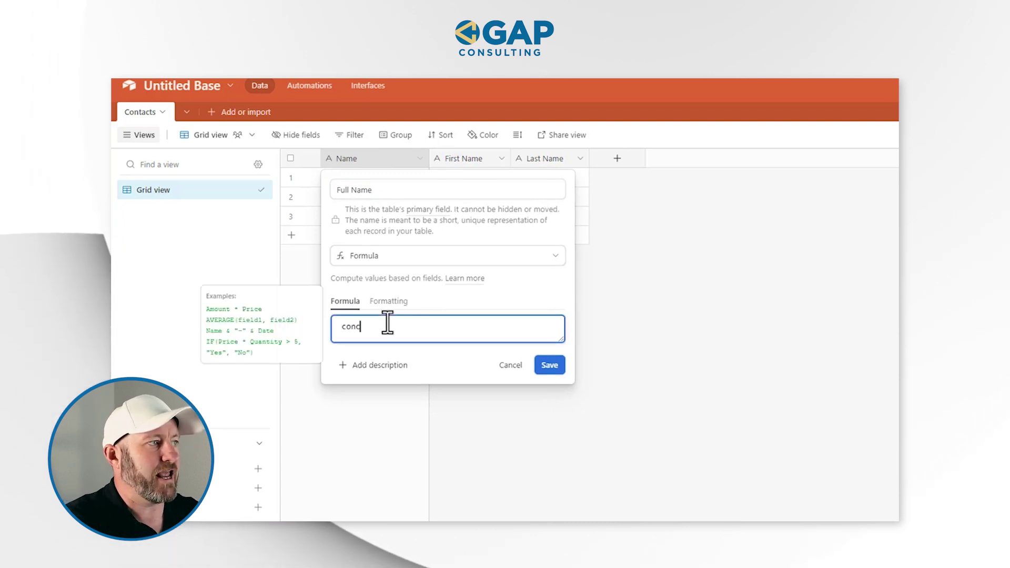
pyautogui.click(386, 364)
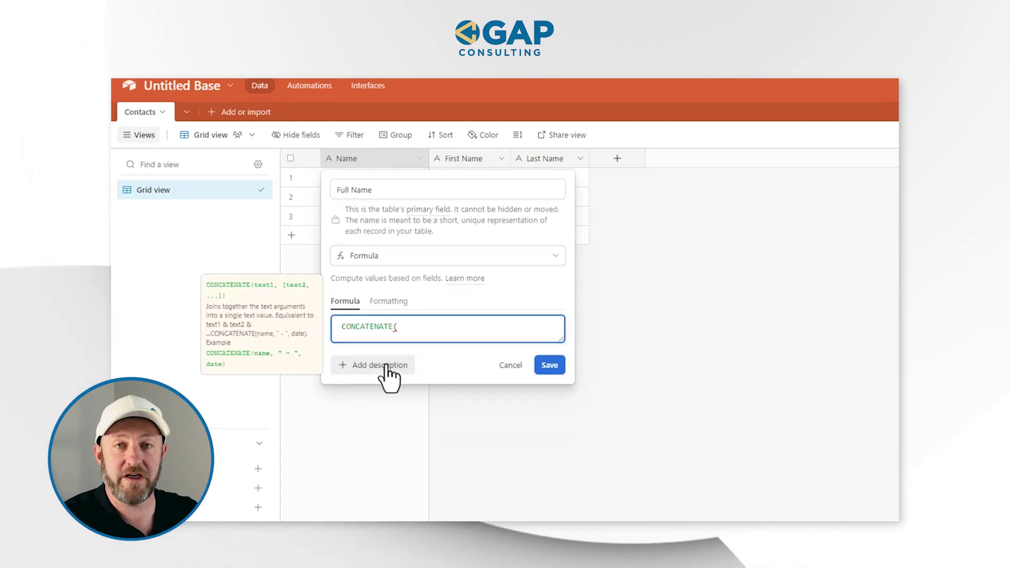
pyautogui.write('fir')
pyautogui.click(389, 365)
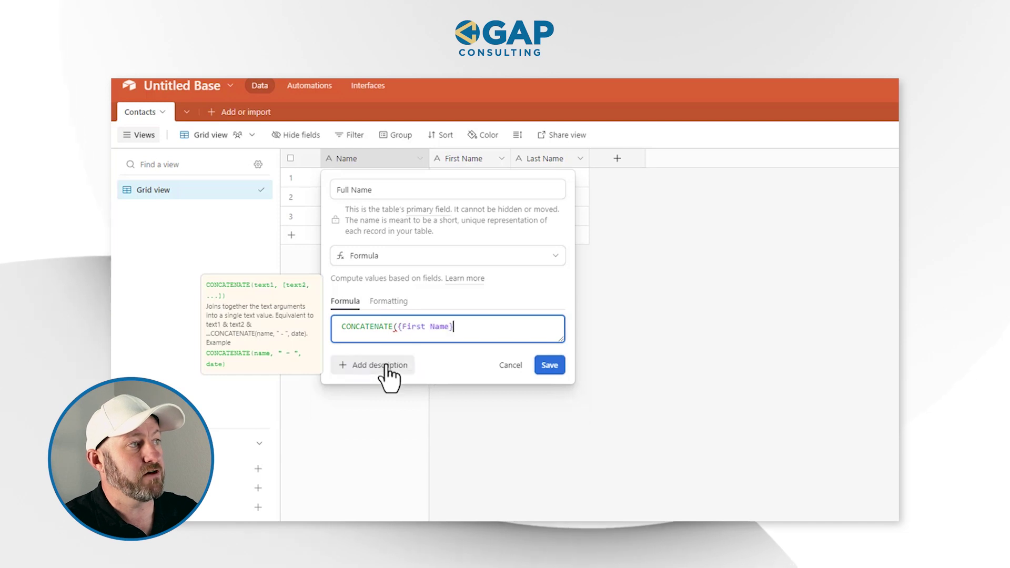
pyautogui.write(",'")
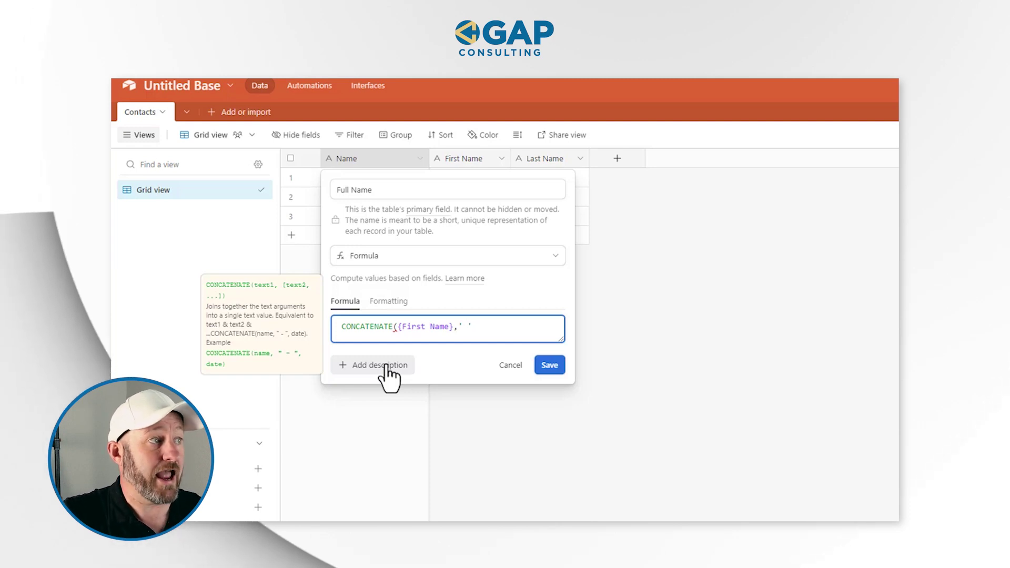
pyautogui.write(',las')
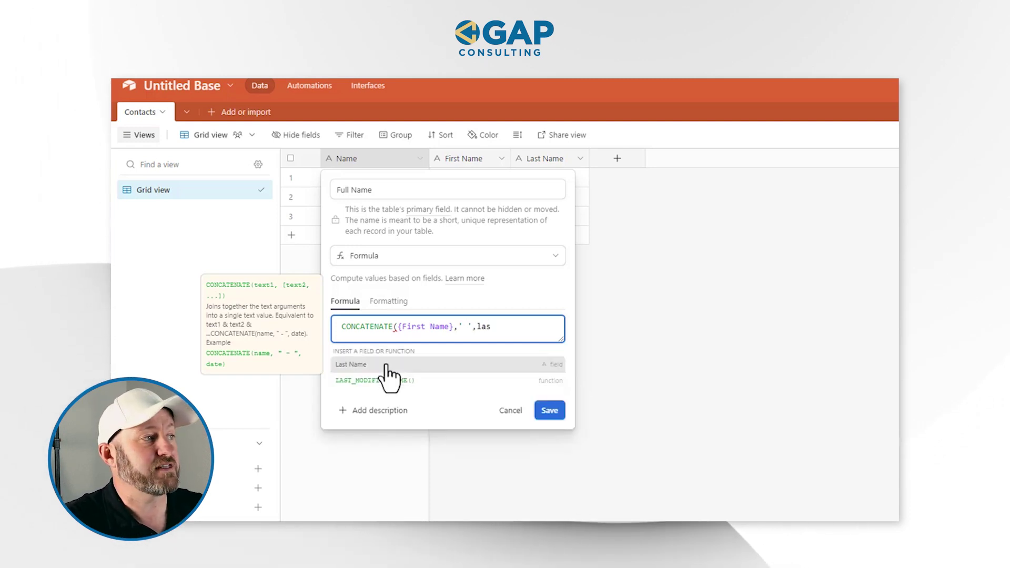
pyautogui.click(387, 365)
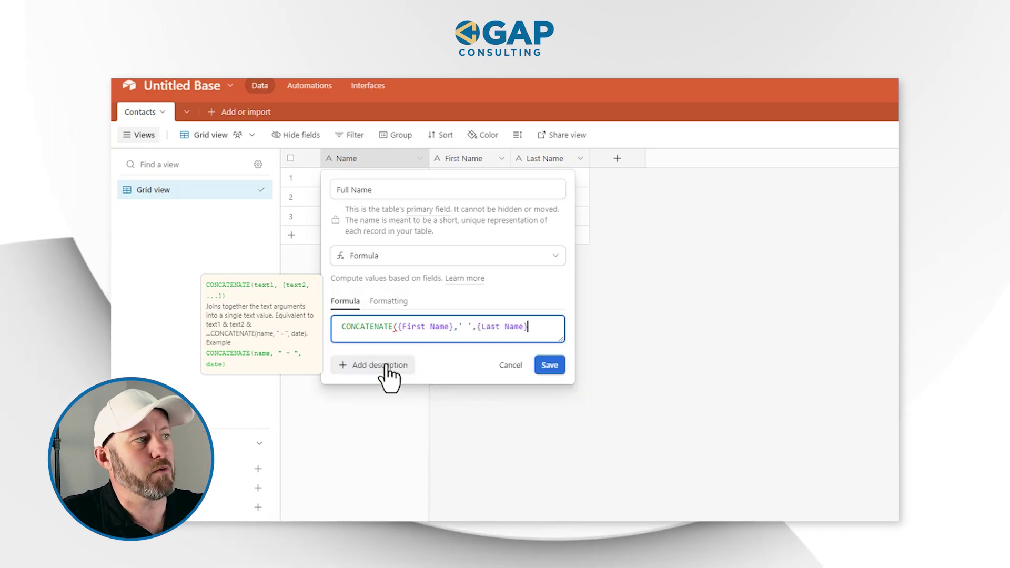
pyautogui.write(')')
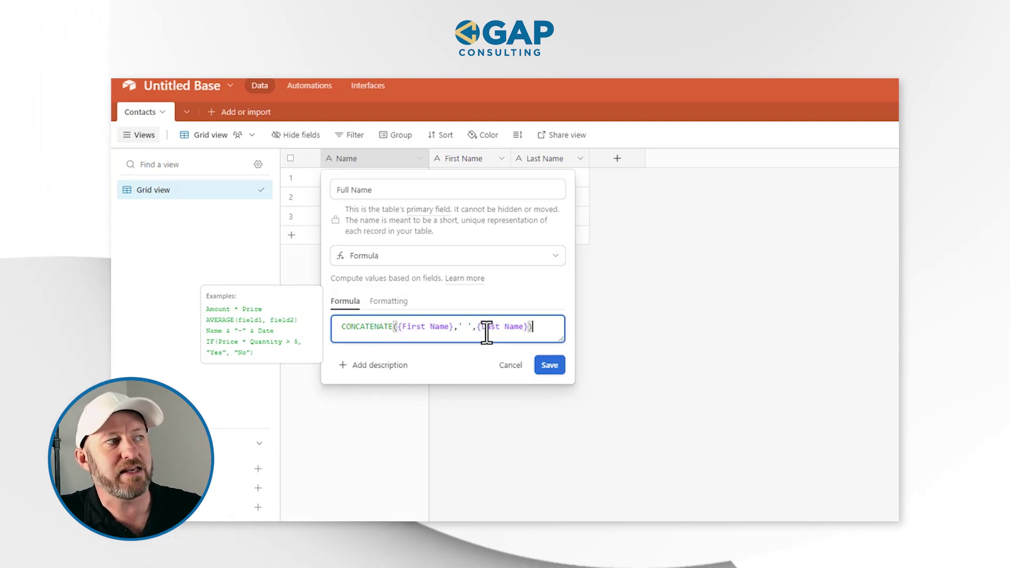
pyautogui.click(547, 365)
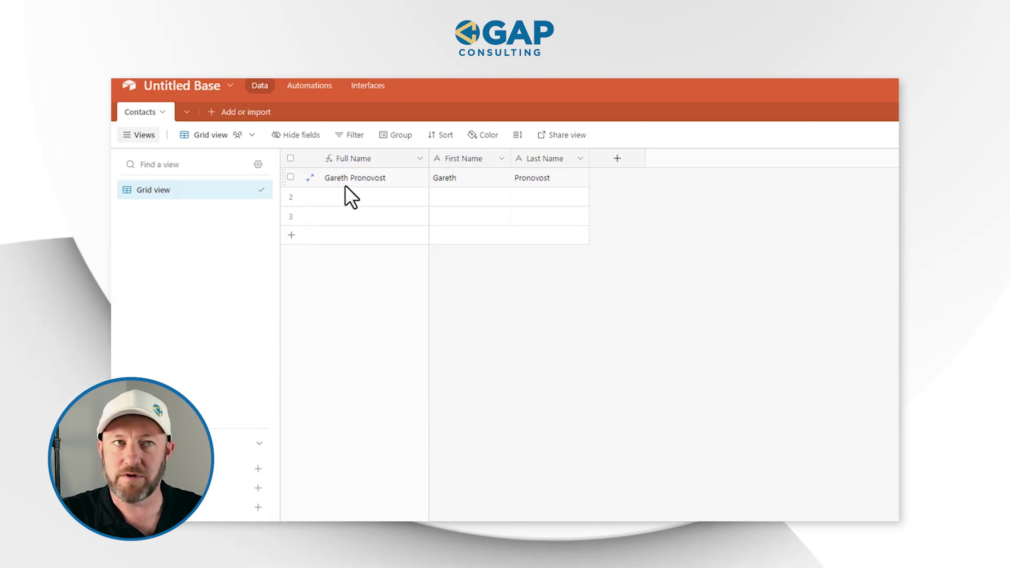
# Add an Email-type field named Email to Contacts.
pyautogui.click(528, 178)
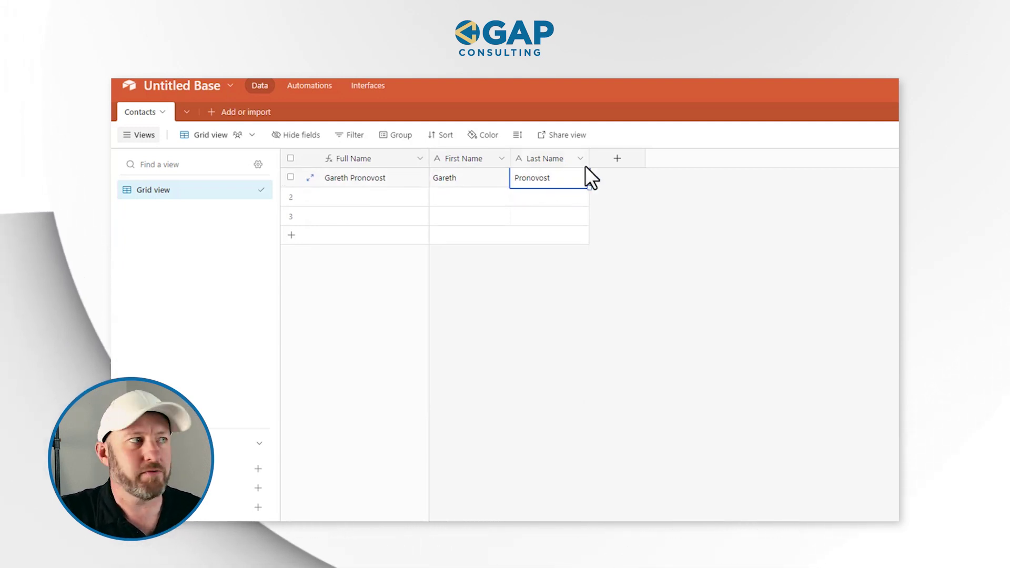
pyautogui.click(614, 162)
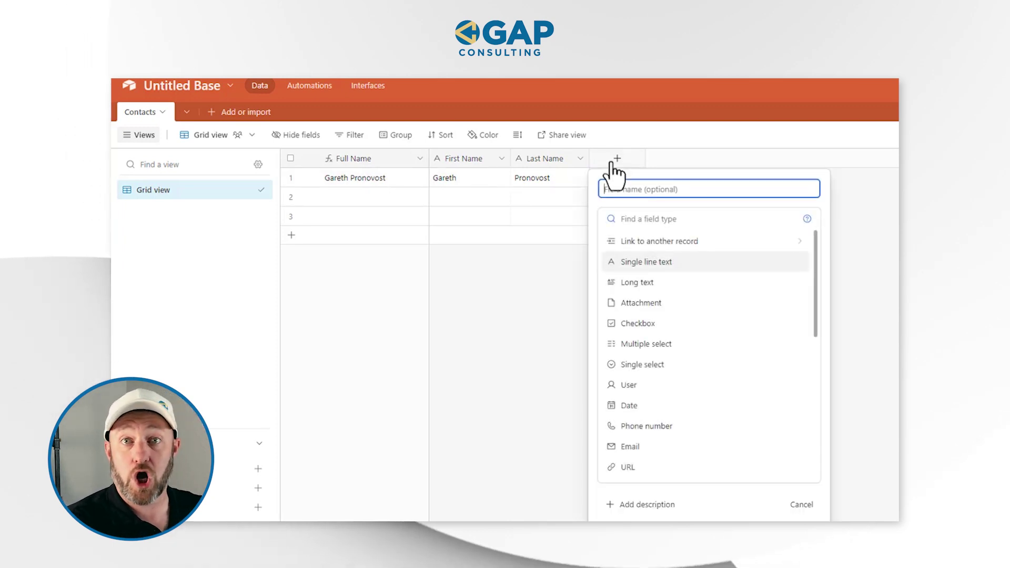
pyautogui.press('Tab')
pyautogui.write('ema')
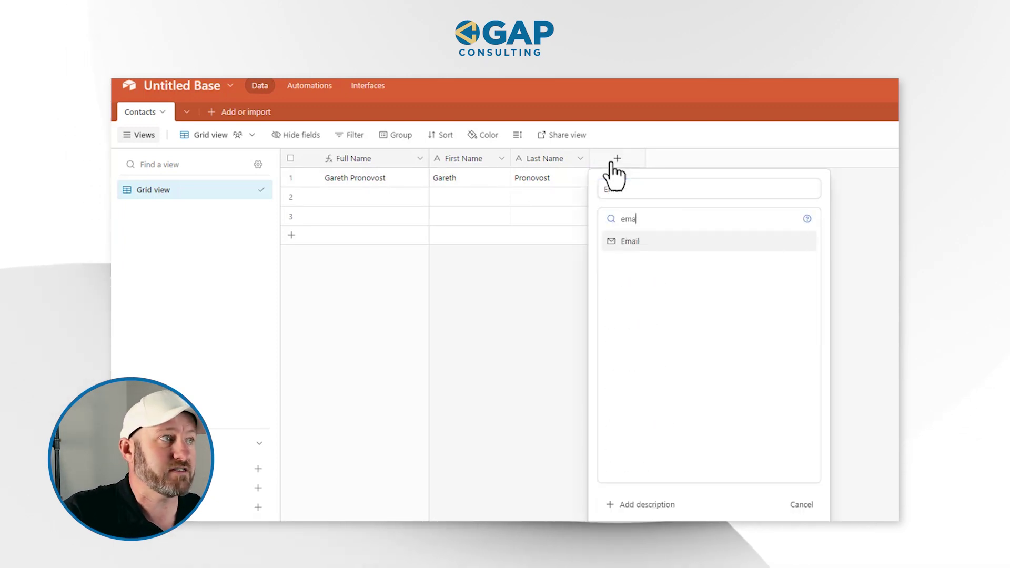
pyautogui.click(626, 242)
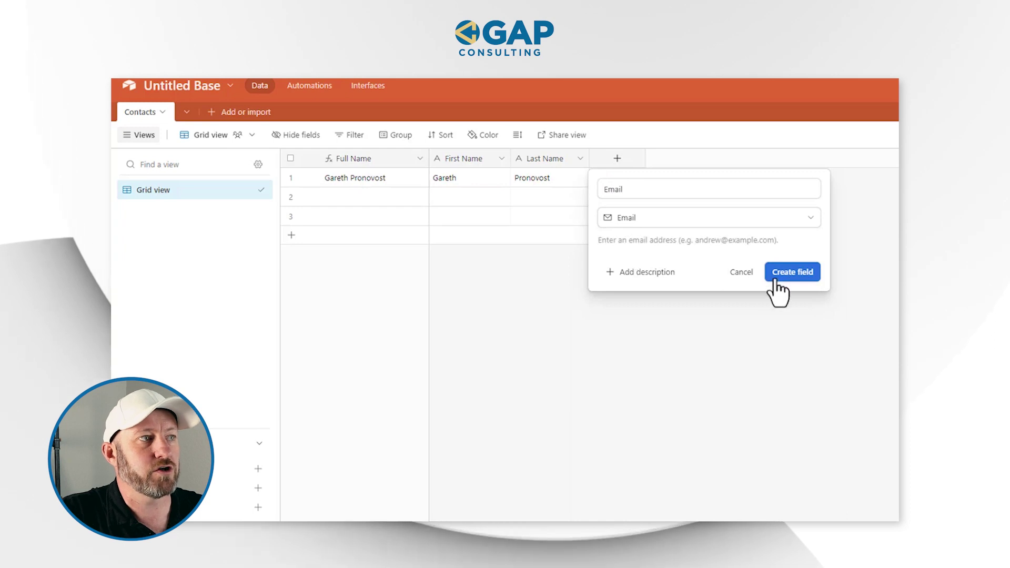
pyautogui.click(798, 271)
# Add a Phone number-type field named Phone Number.
pyautogui.click(700, 159)
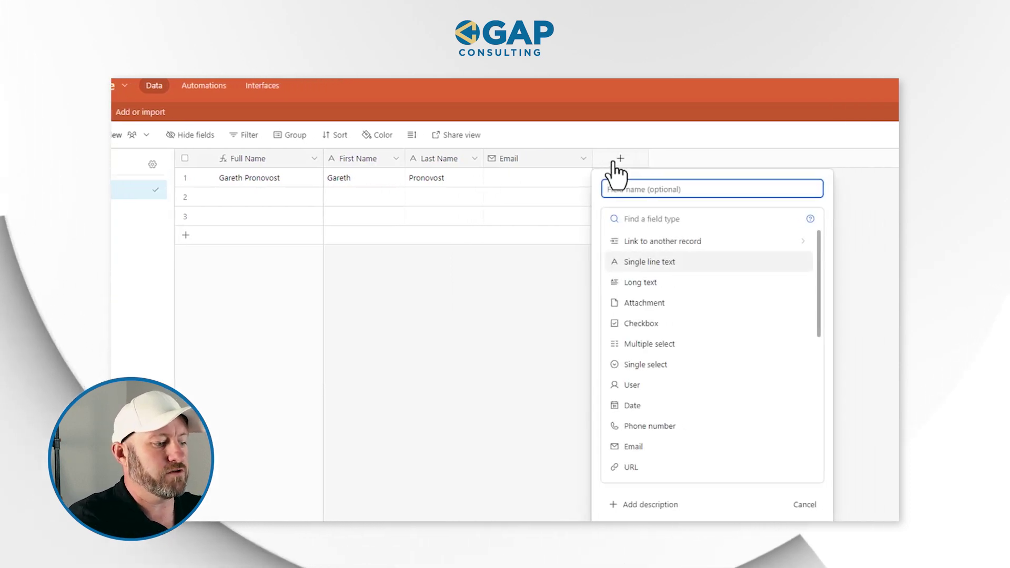
pyautogui.write('Phone Number')
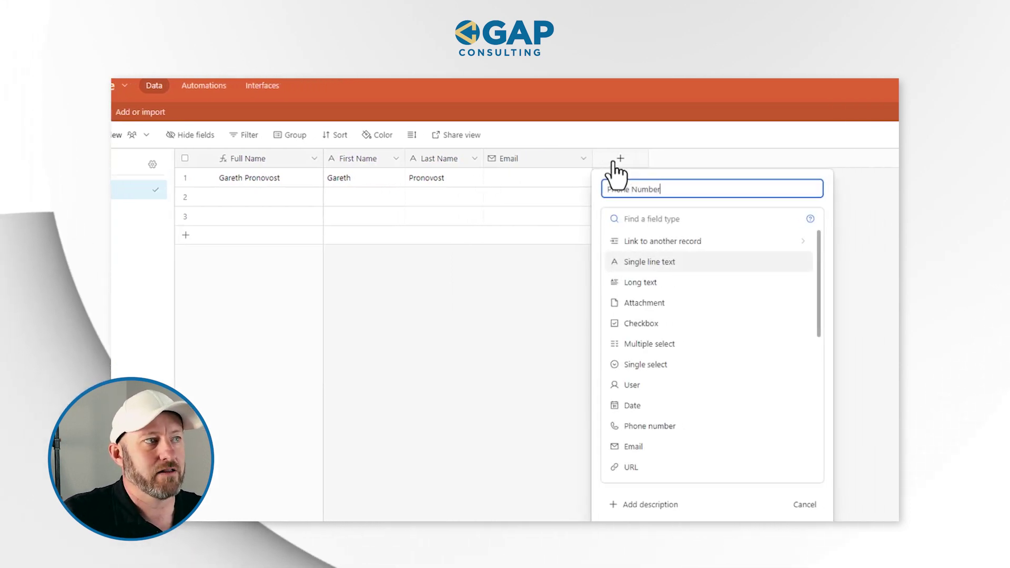
pyautogui.write('ph')
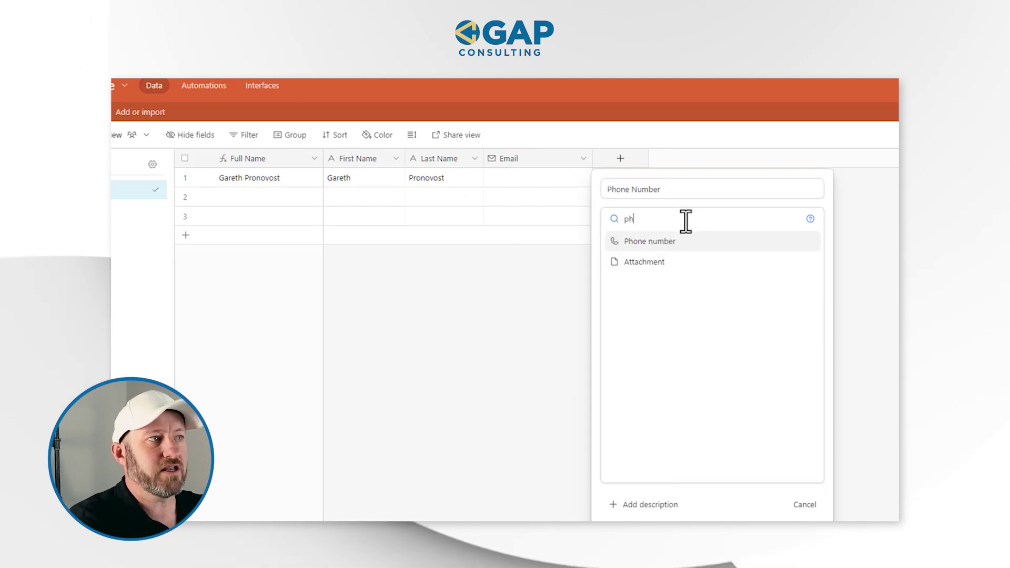
pyautogui.write('on')
pyautogui.click(679, 242)
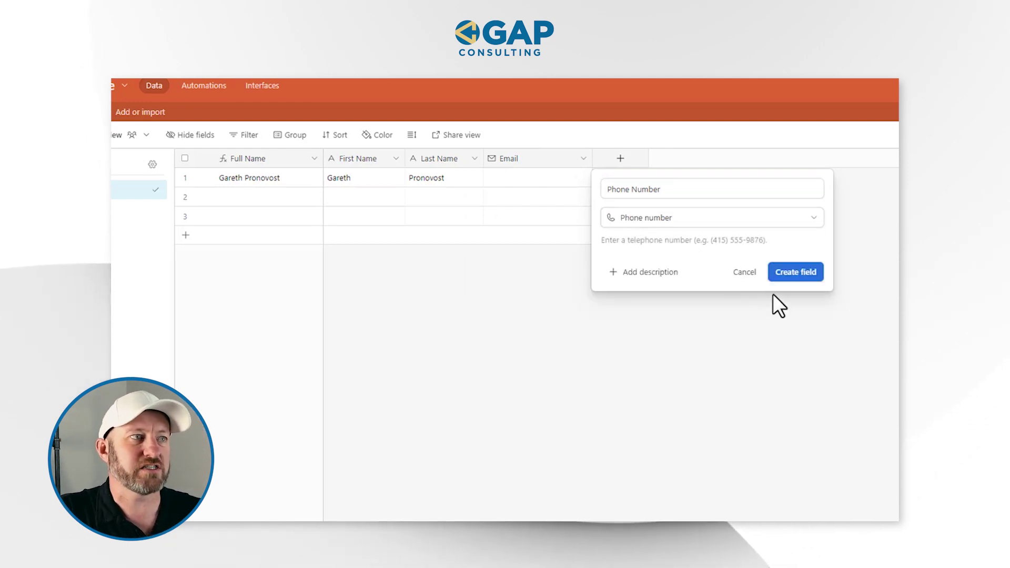
pyautogui.click(788, 279)
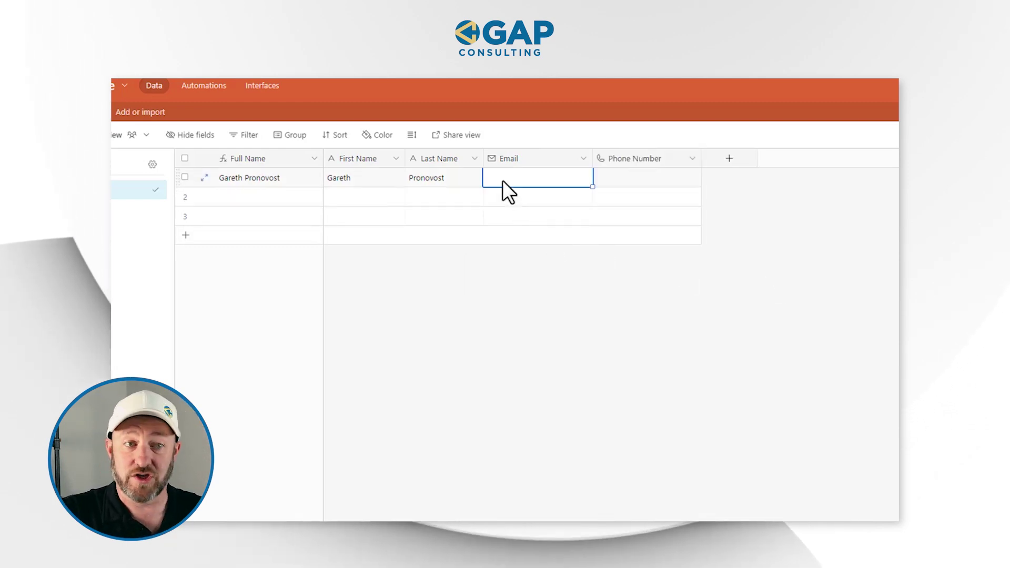
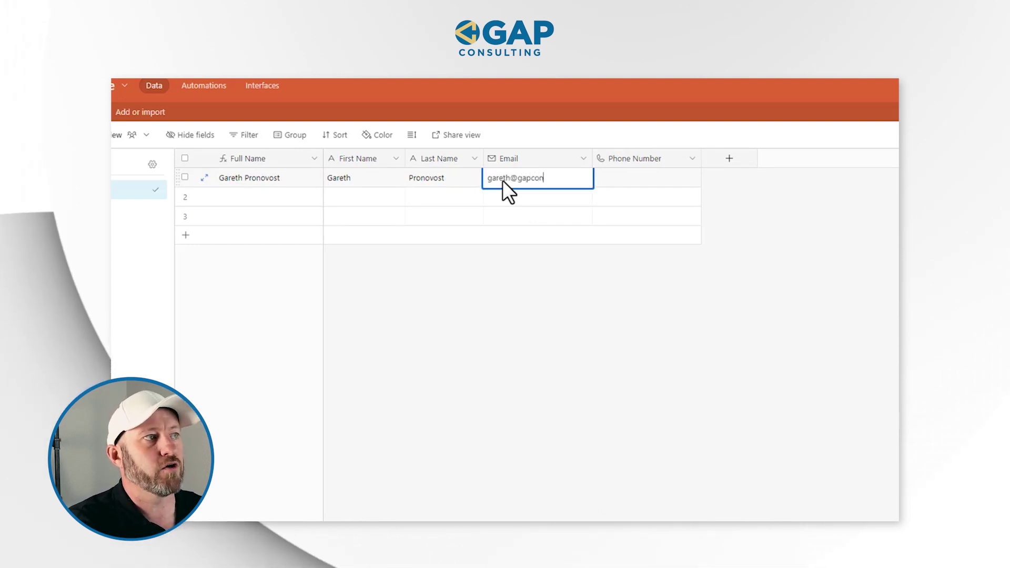
# Enter the first contact's e-mail address in the Email cell.
pyautogui.press('Tab')
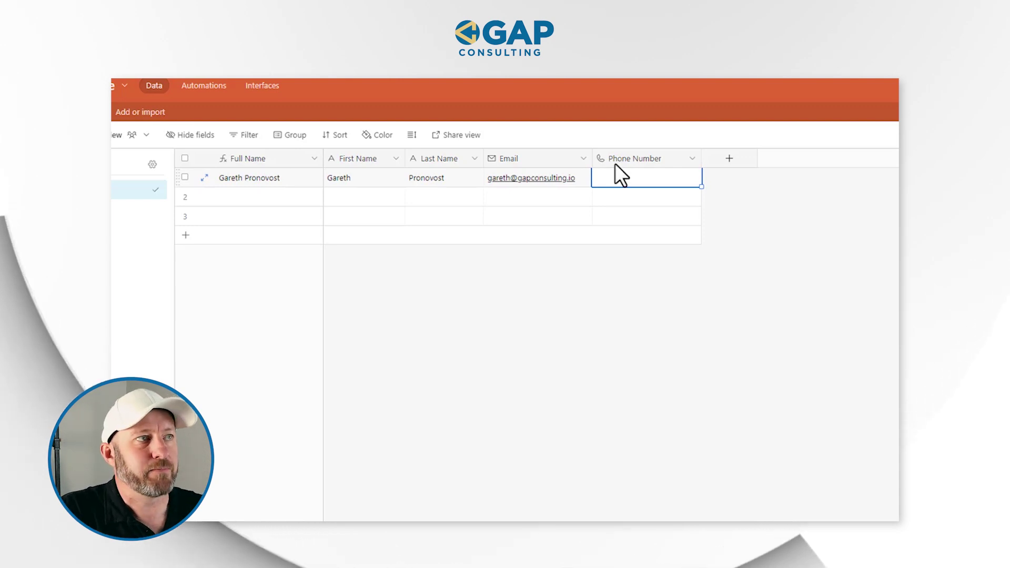
pyautogui.click(736, 158)
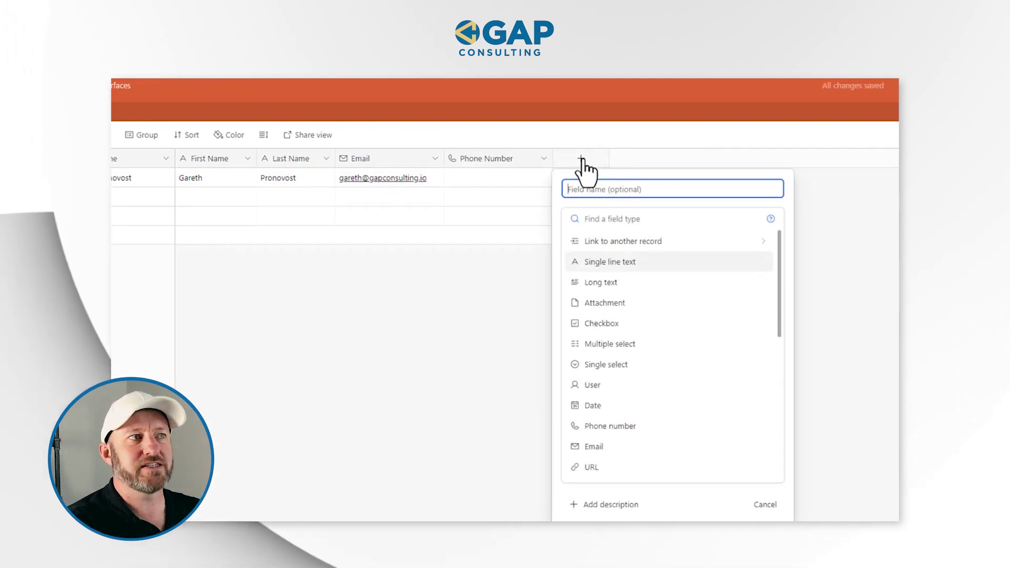
# Add a Company field linking to a new Company table, allowing only one linked record.
pyautogui.write('Company')
pyautogui.press('Tab')
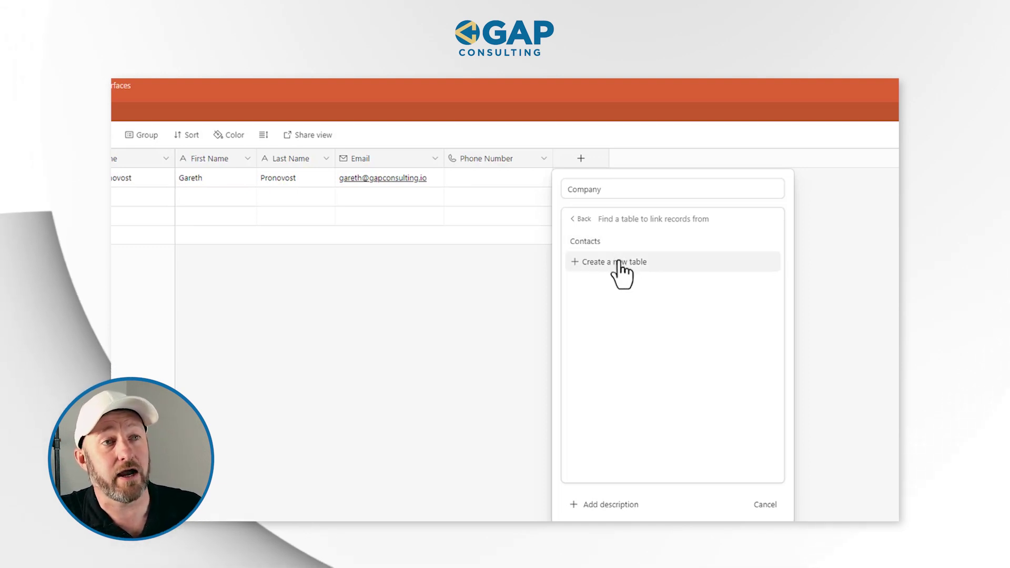
pyautogui.click(619, 263)
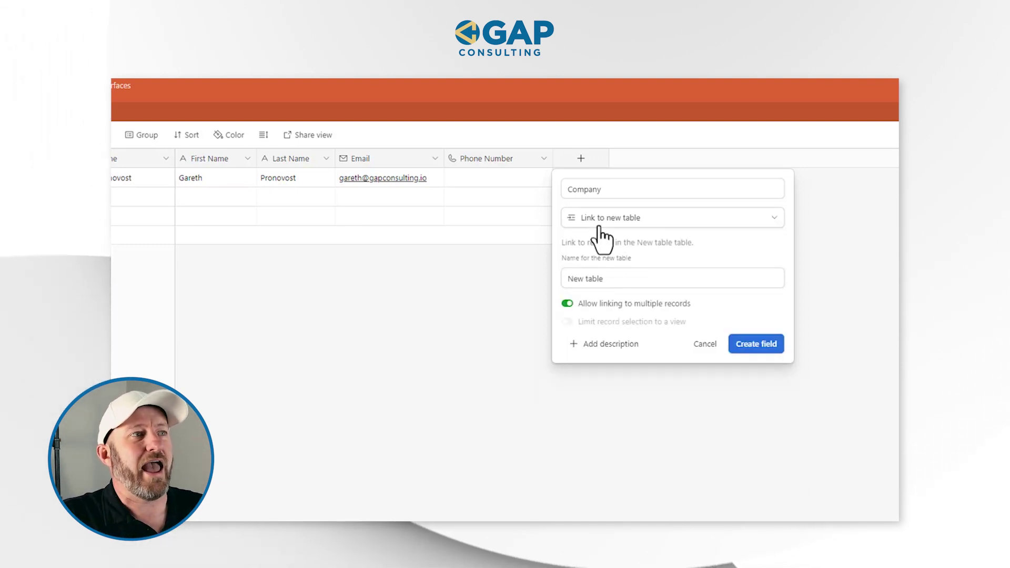
pyautogui.tripleClick(600, 279)
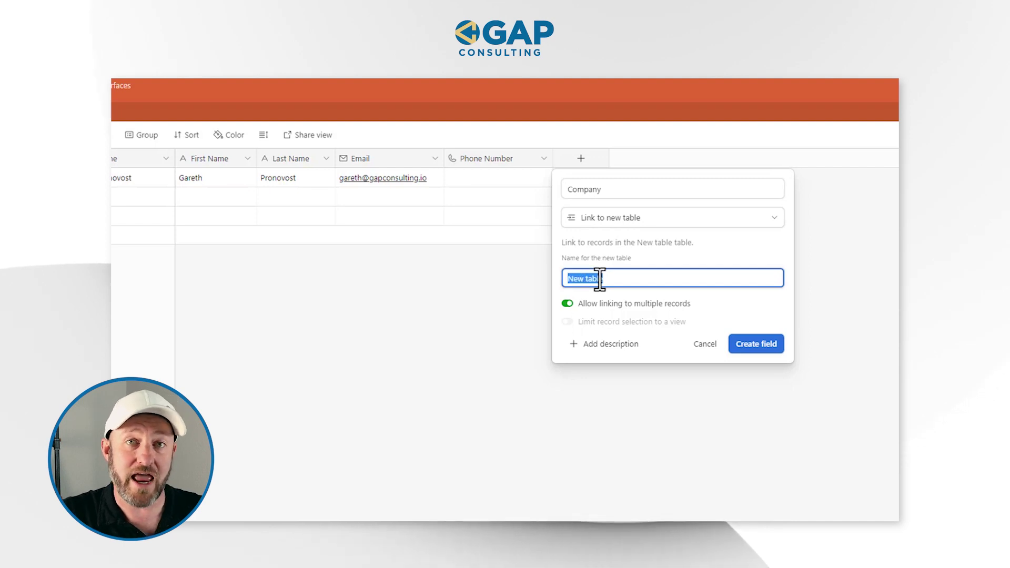
pyautogui.write('Company')
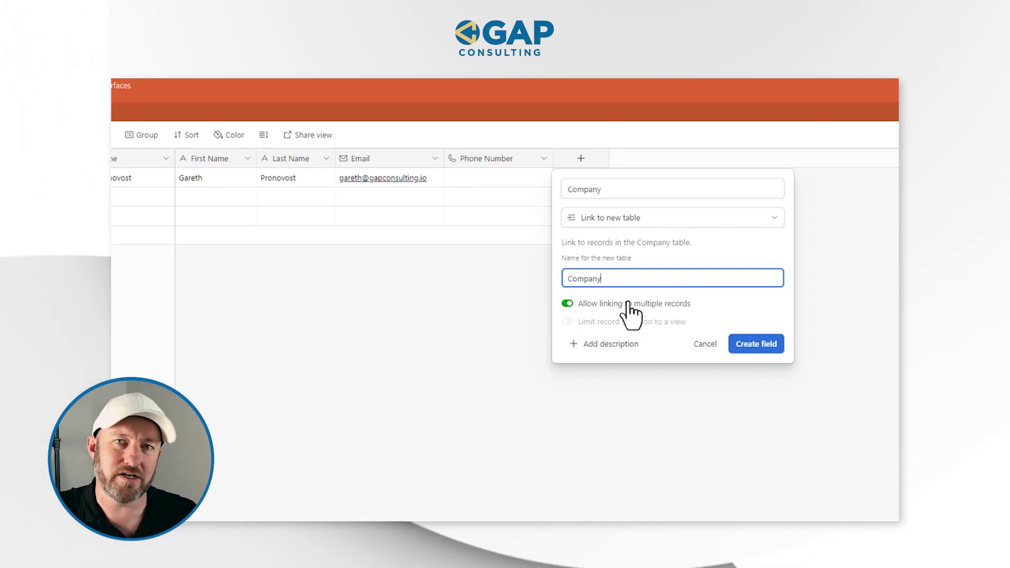
pyautogui.click(581, 291)
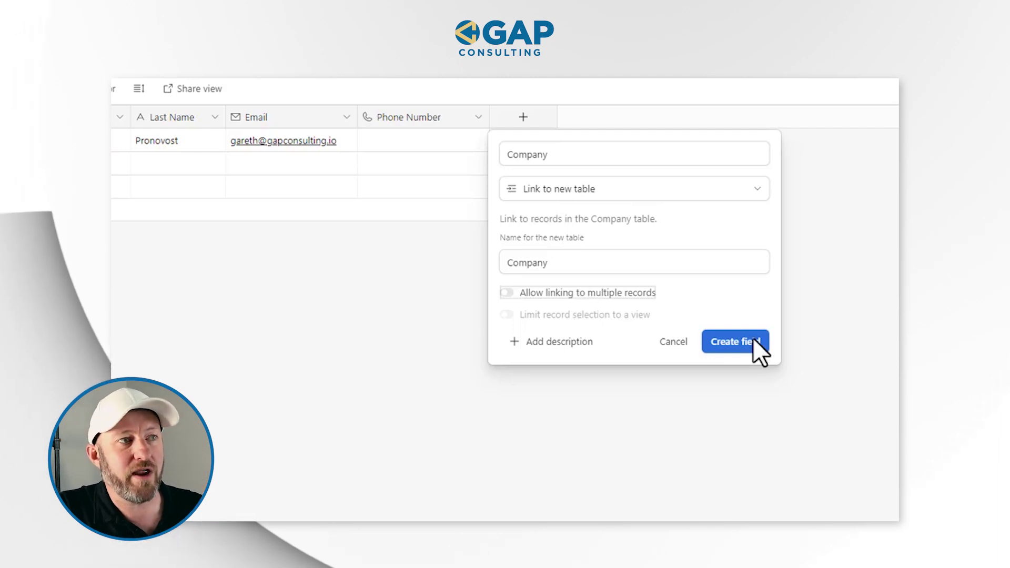
pyautogui.click(737, 342)
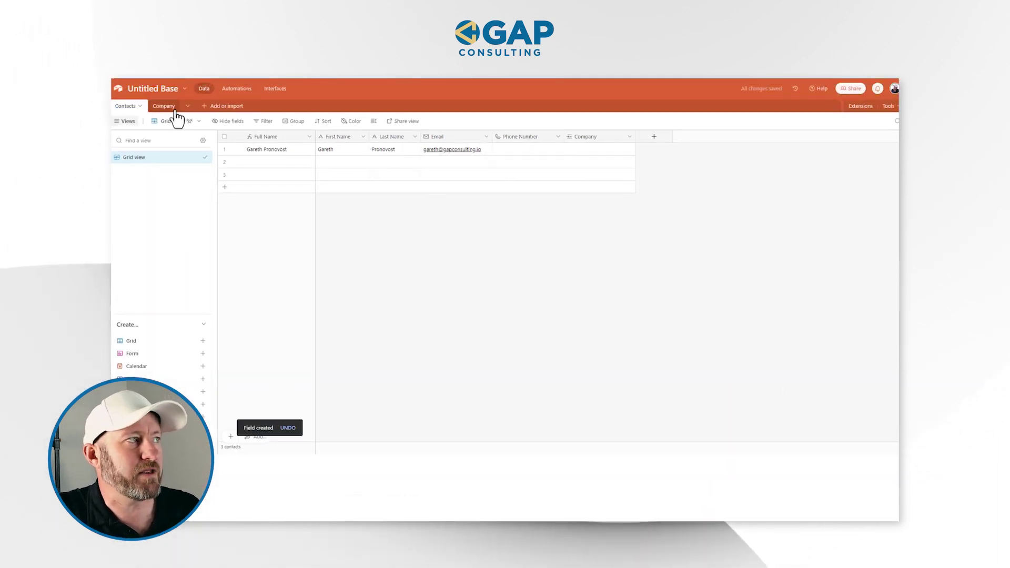
# Switch to the Company table and inspect, then close, its Contacts link field settings.
pyautogui.click(178, 108)
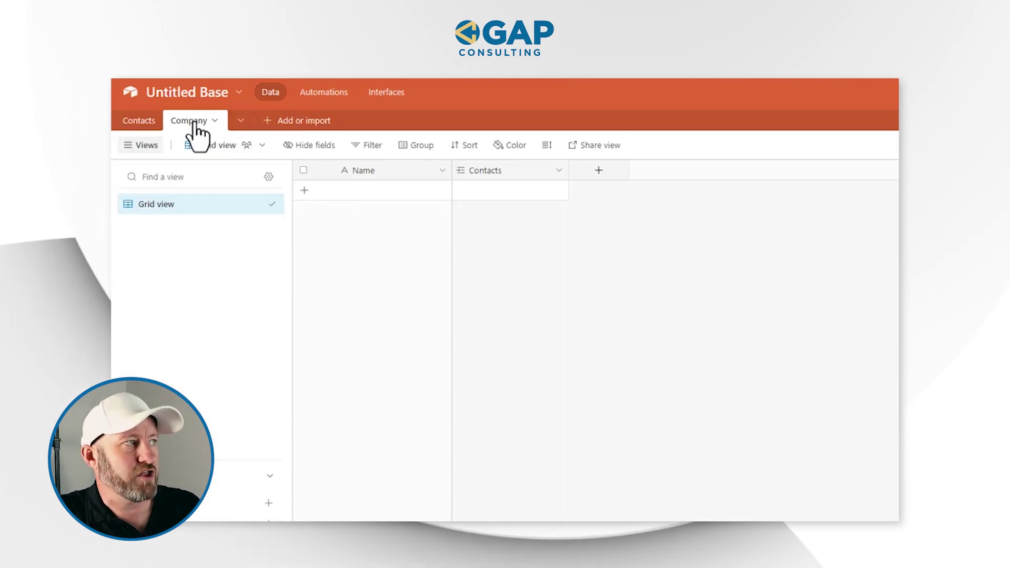
pyautogui.doubleClick(497, 173)
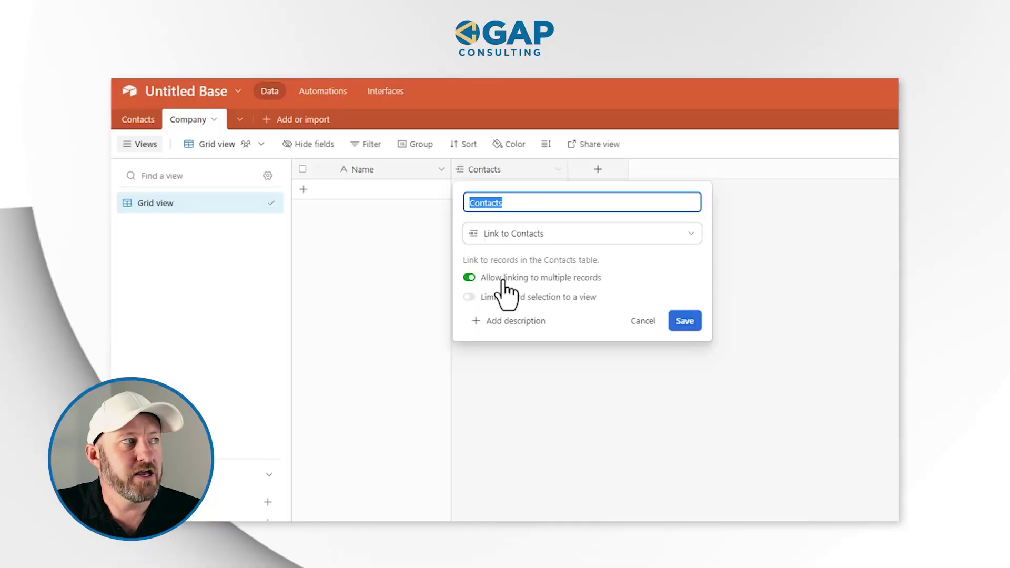
pyautogui.click(716, 261)
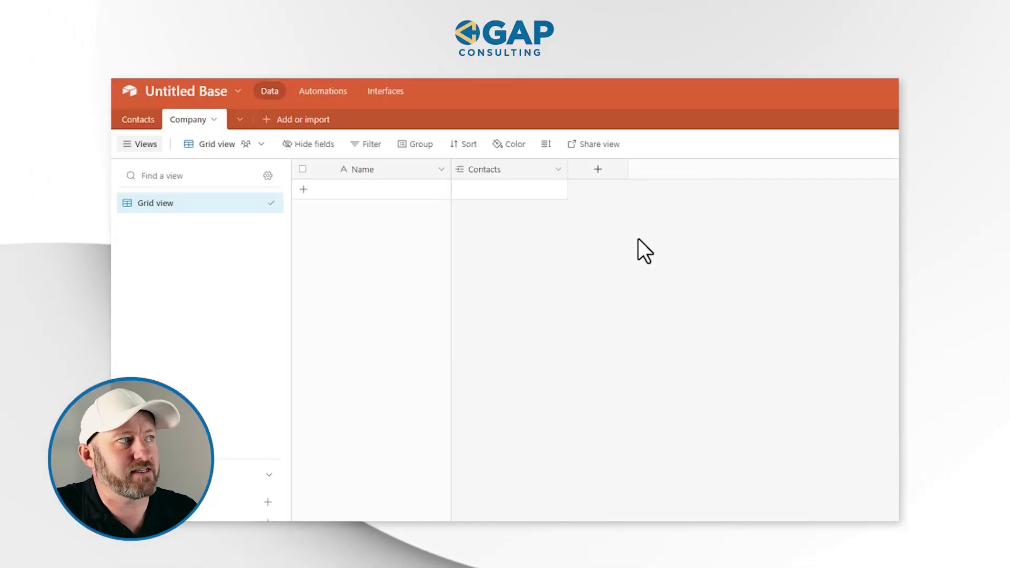
# Add a GAP Consulting company record and link it to the one existing contact.
pyautogui.click(465, 189)
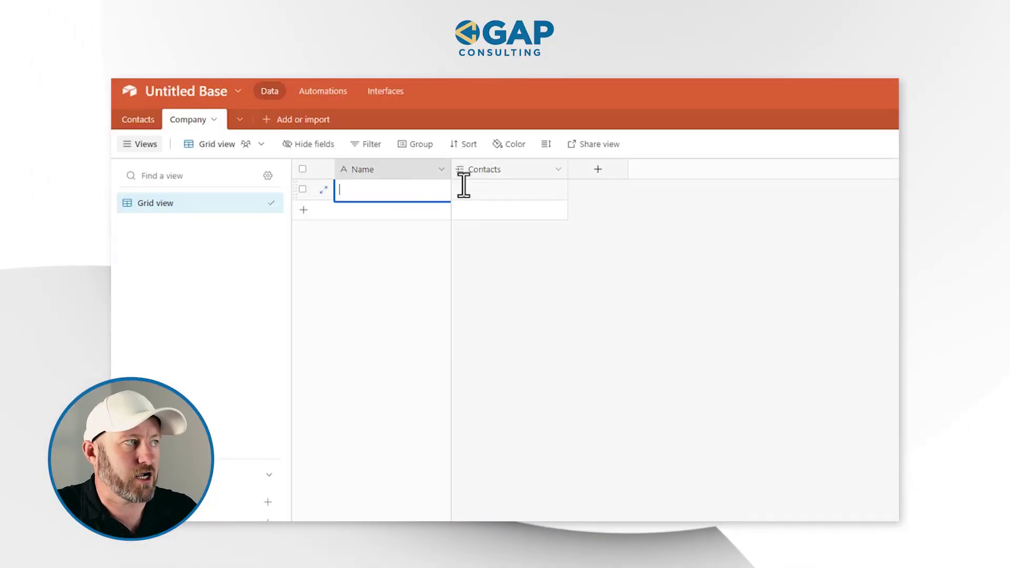
pyautogui.write('GAP ')
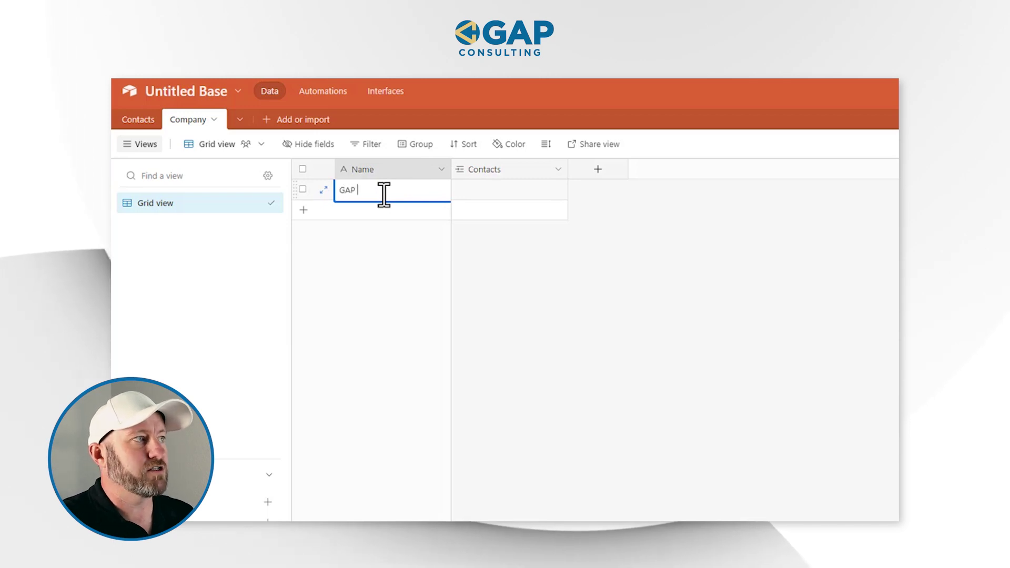
pyautogui.write('Consulting')
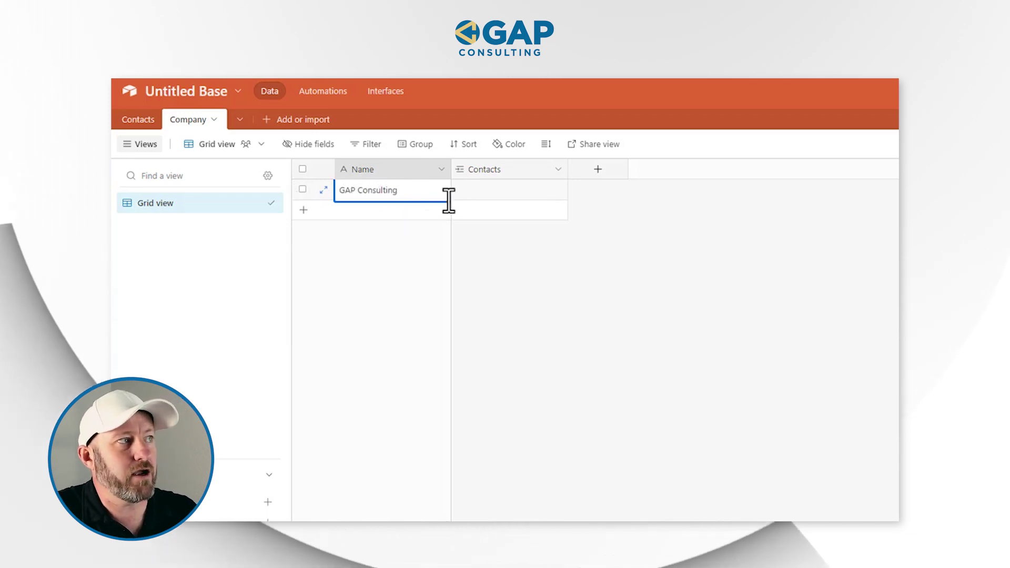
pyautogui.click(457, 189)
pyautogui.click(459, 191)
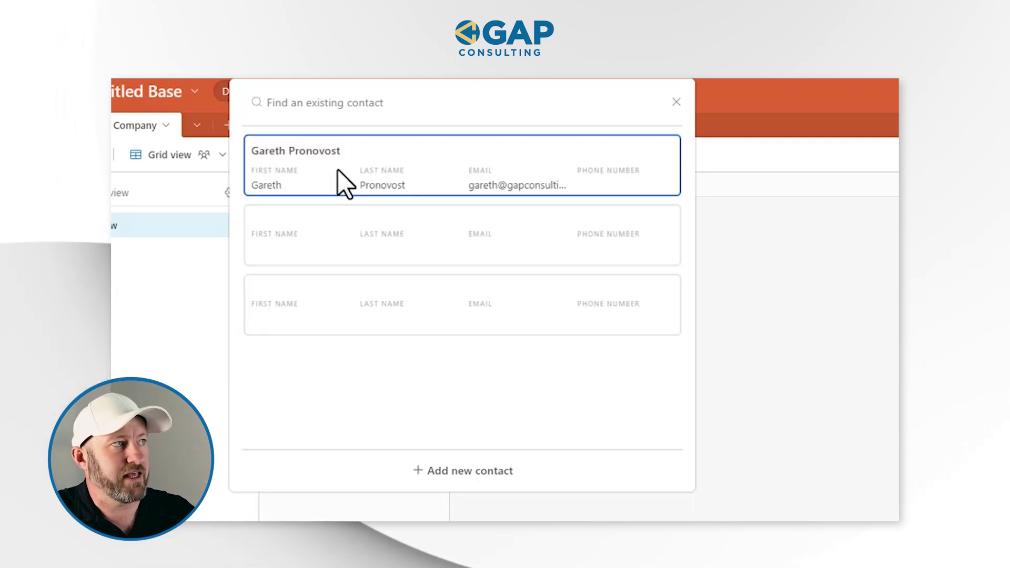
pyautogui.click(339, 174)
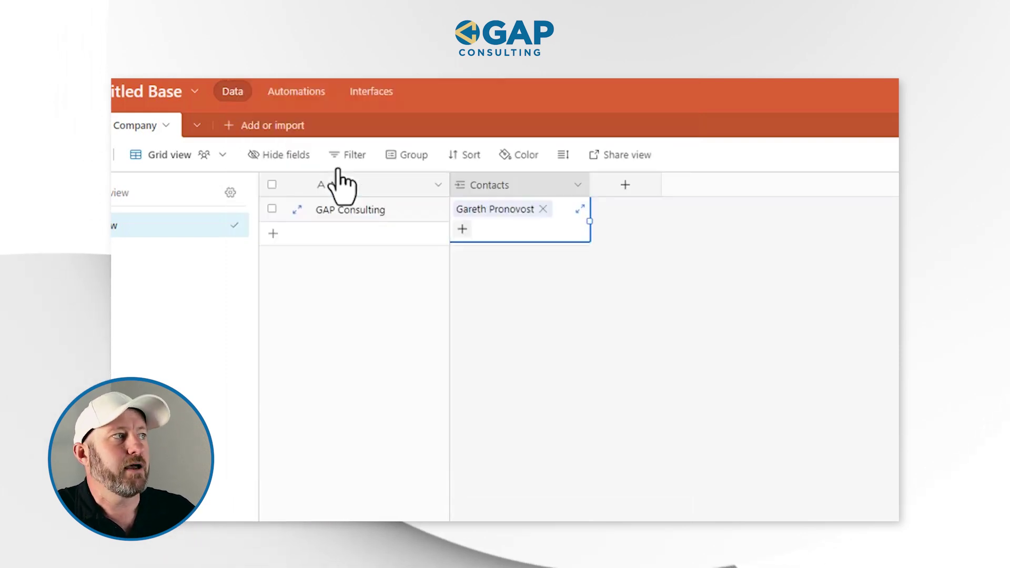
# Create a Billing Contact field in Company that links to a single Contacts record.
pyautogui.click(625, 185)
pyautogui.write('Billing')
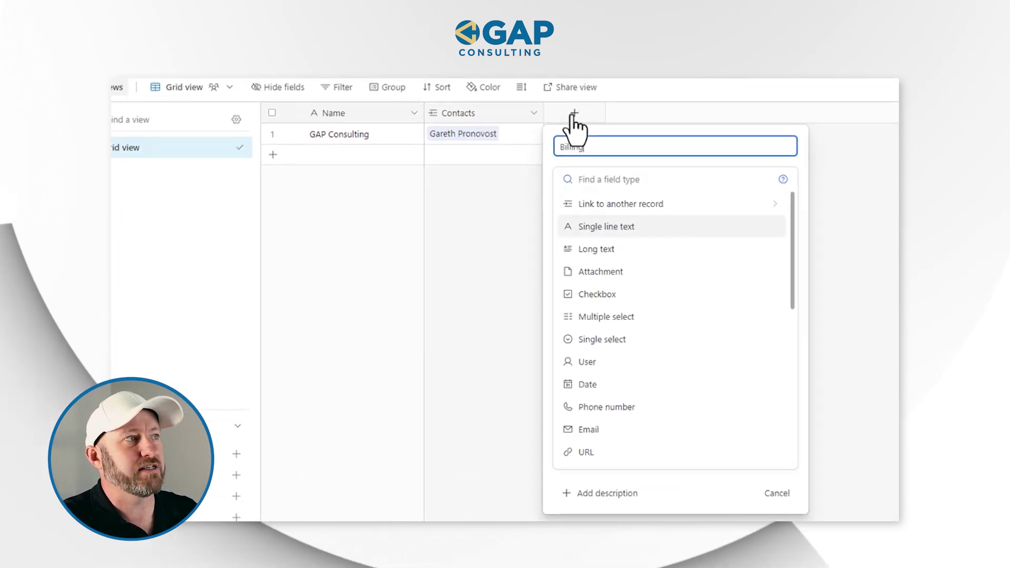
pyautogui.write(' Con')
pyautogui.write('l')
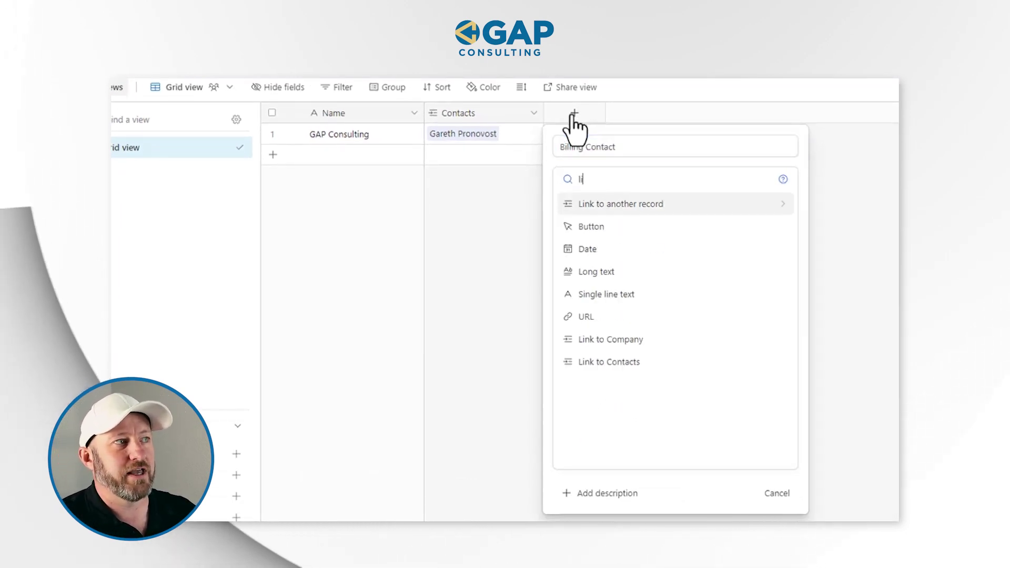
pyautogui.press('Return')
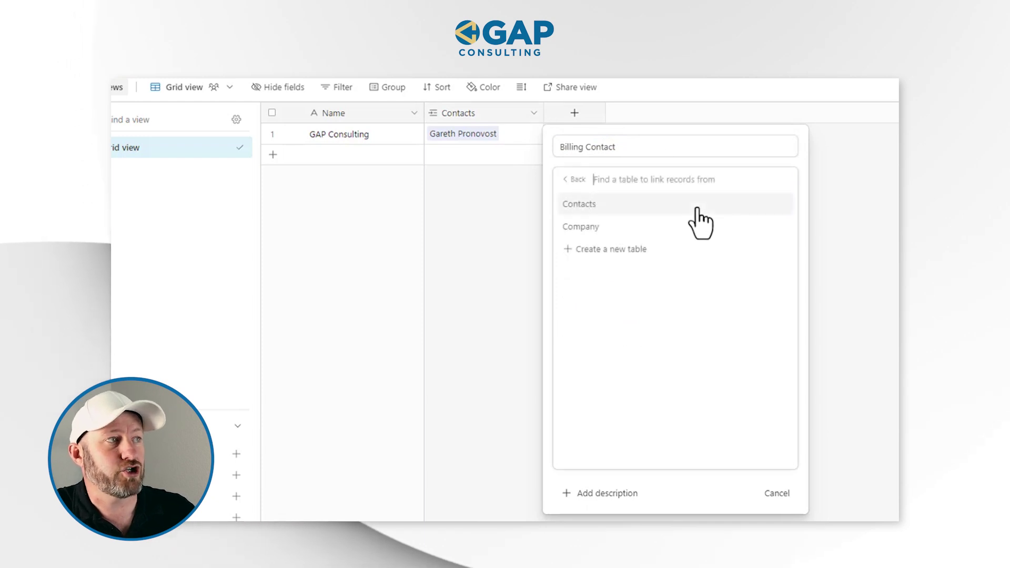
pyautogui.click(677, 209)
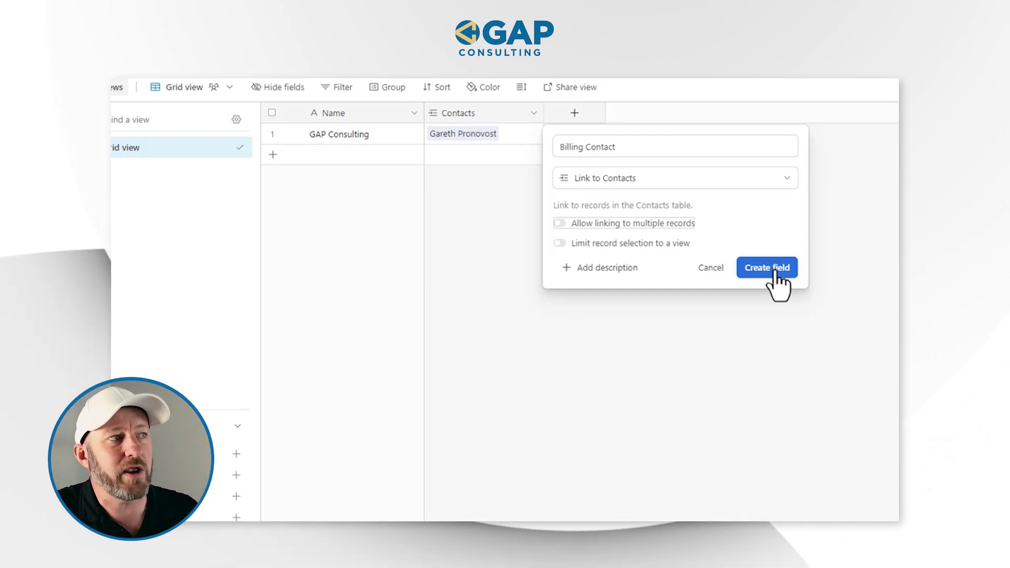
pyautogui.click(775, 270)
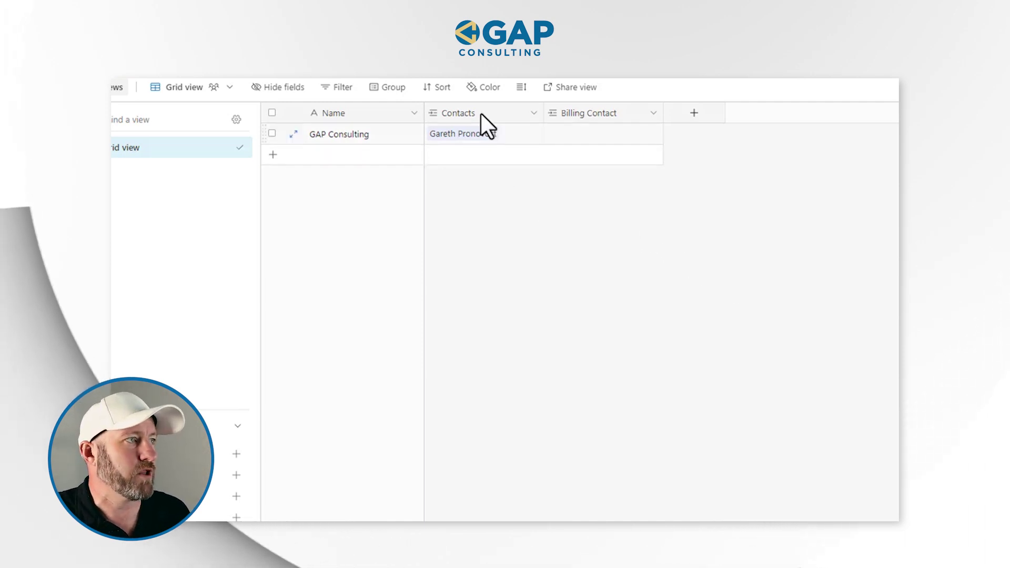
# In the Contacts table, enter first names for two new contact records in rows 2 and 3.
pyautogui.click(150, 98)
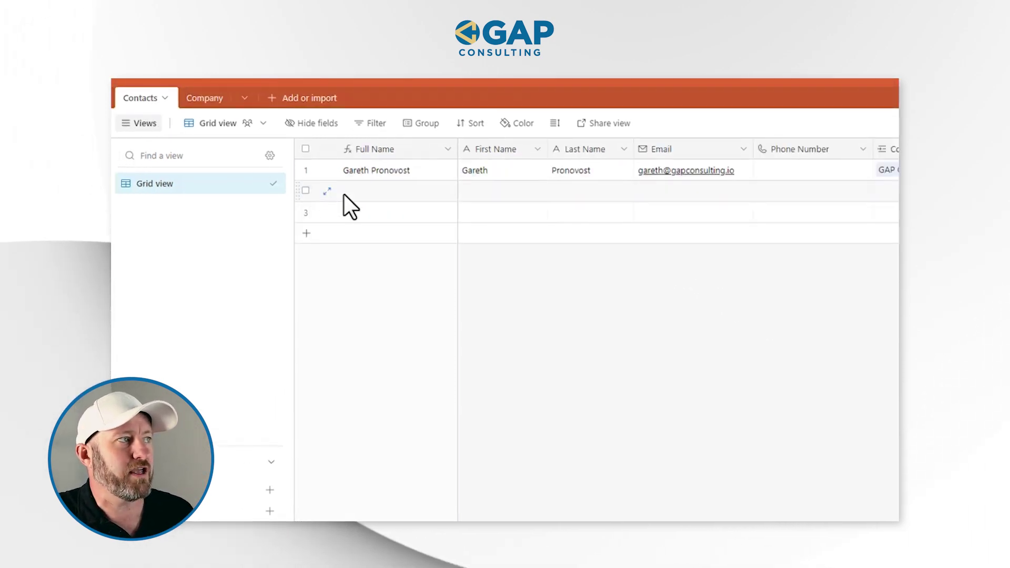
pyautogui.click(384, 192)
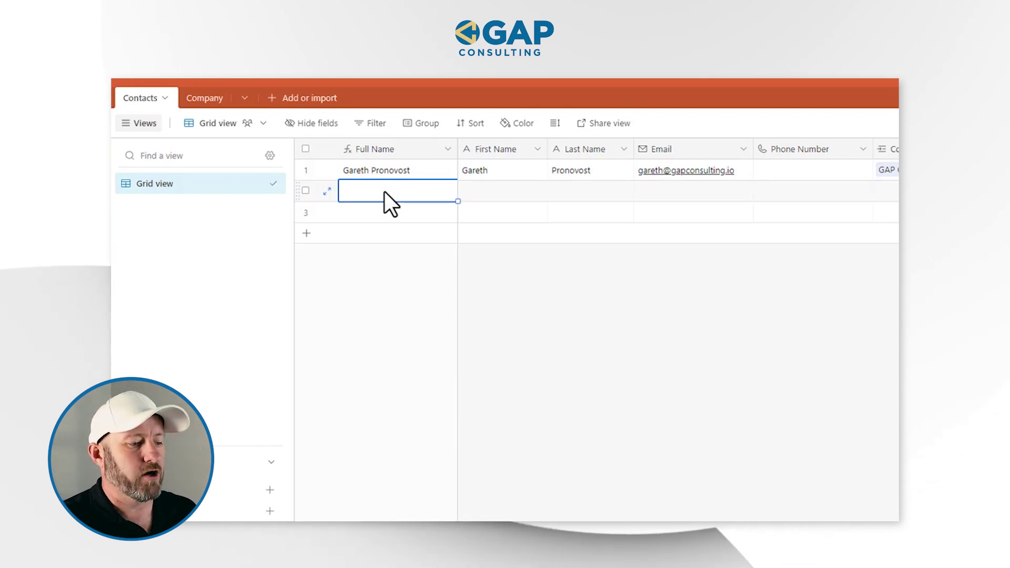
pyautogui.press('Tab')
pyautogui.write('Adam')
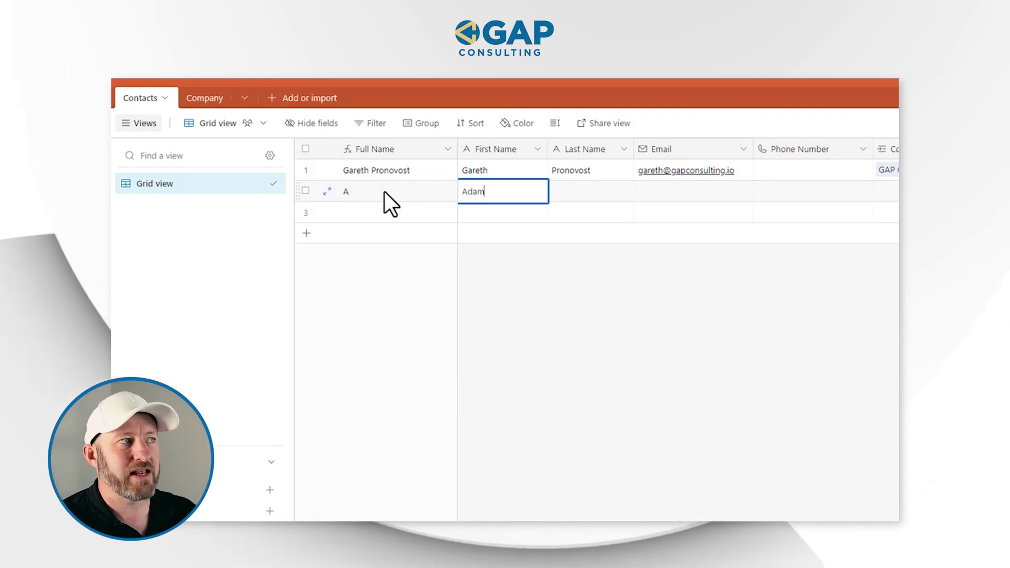
pyautogui.press('Return')
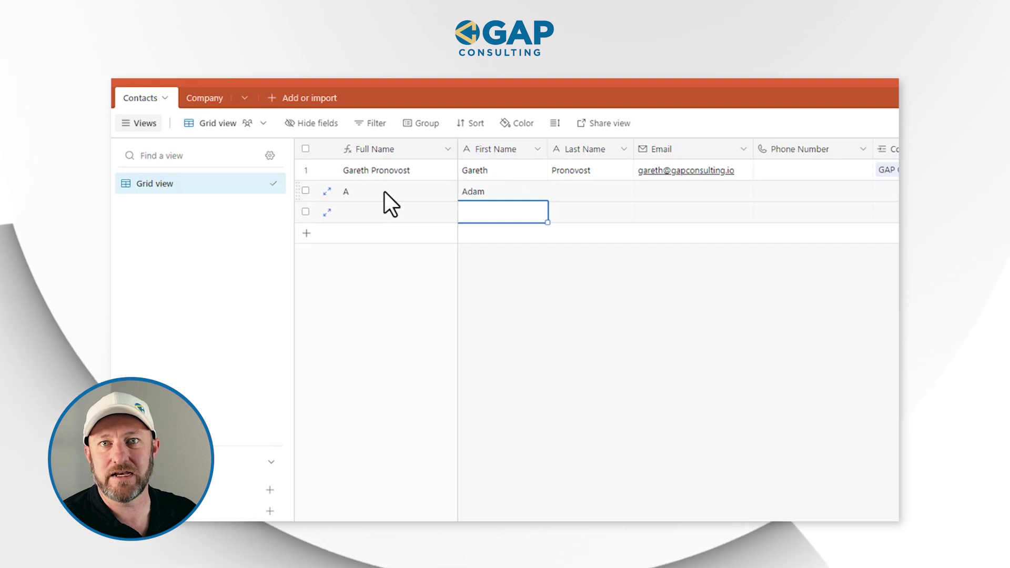
pyautogui.write('Mark')
pyautogui.press('Tab')
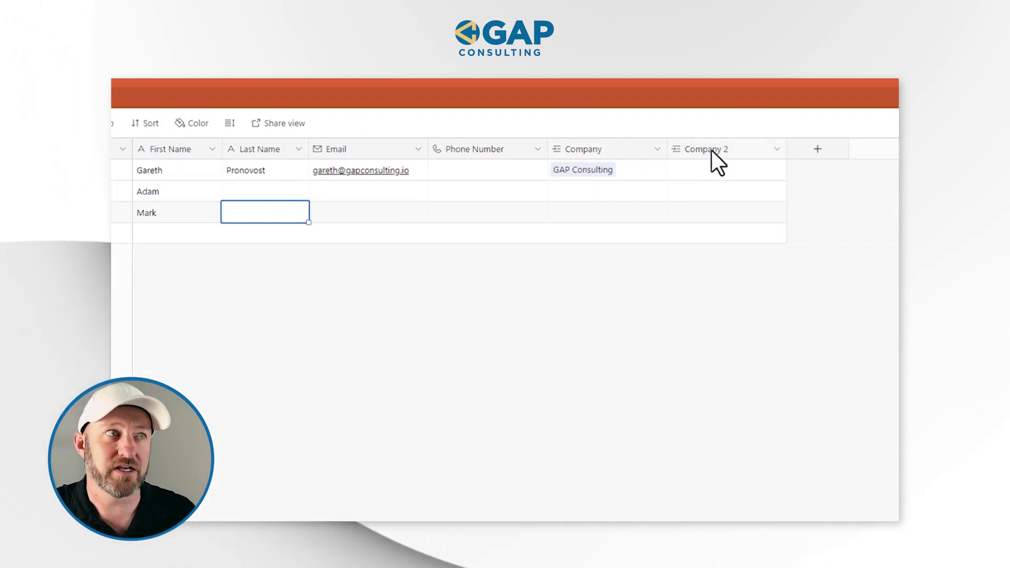
# Rename the Company 2 field to 'Billing Contact Link to Co', correcting the capital I.
pyautogui.doubleClick(888, 150)
pyautogui.write('Bi')
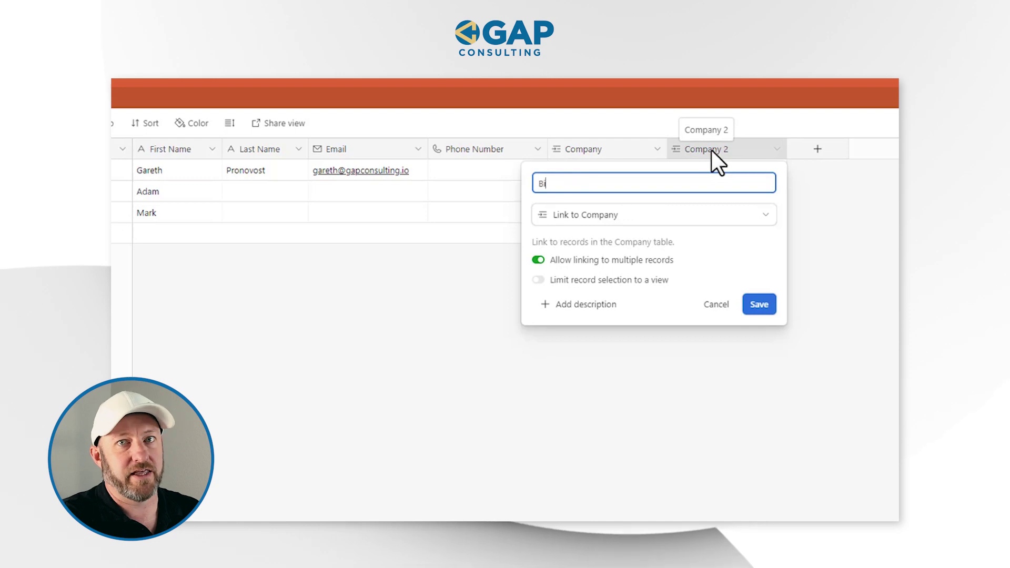
pyautogui.write('lling ')
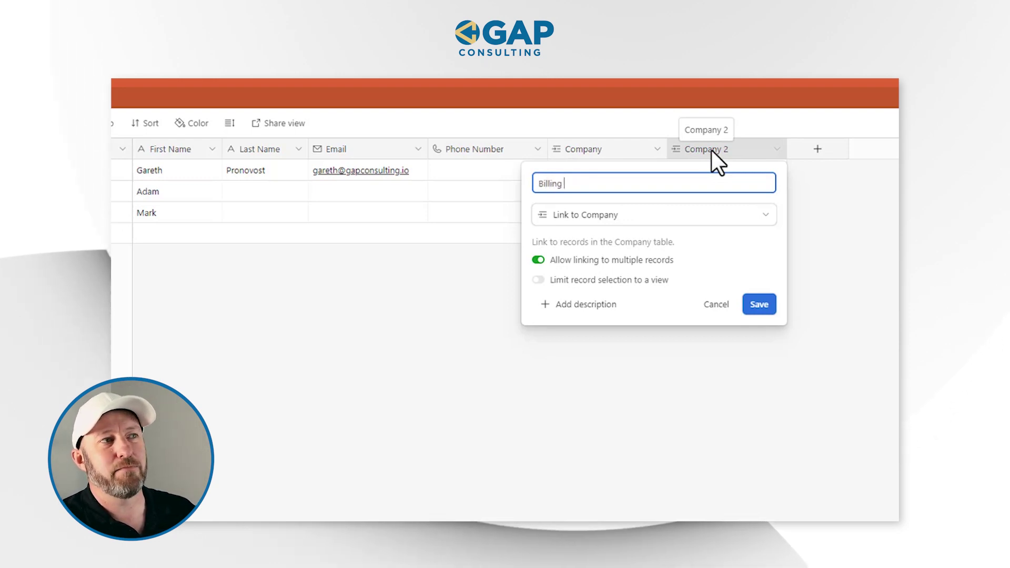
pyautogui.write('Contact LInk to Co')
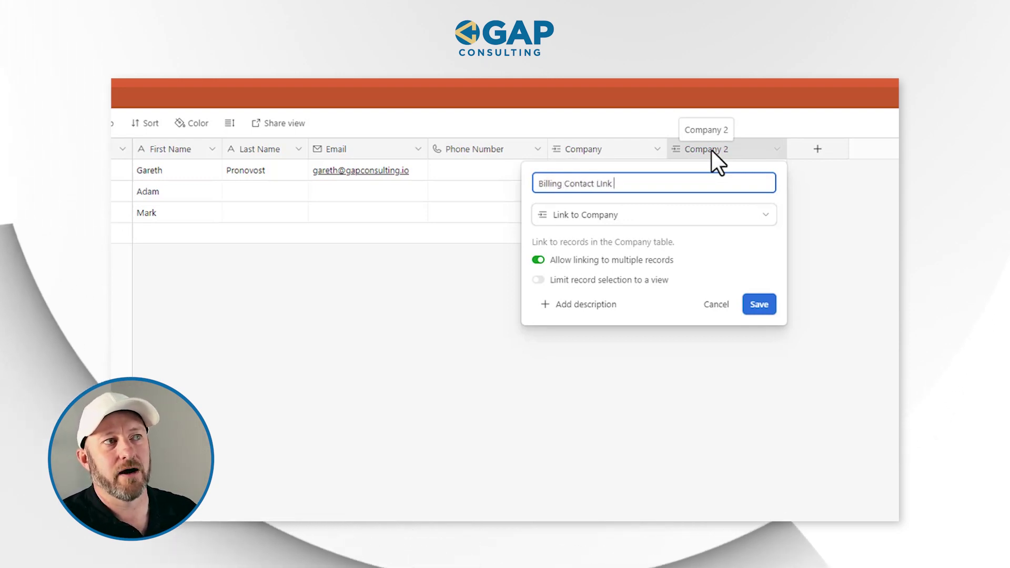
pyautogui.press('Left')
pyautogui.press('Left')
pyautogui.press('Left')
pyautogui.press('Left')
pyautogui.press('Left')
pyautogui.press('Left')
pyautogui.press('Left')
pyautogui.press('Left')
pyautogui.press('BackSpace')
pyautogui.write('i')
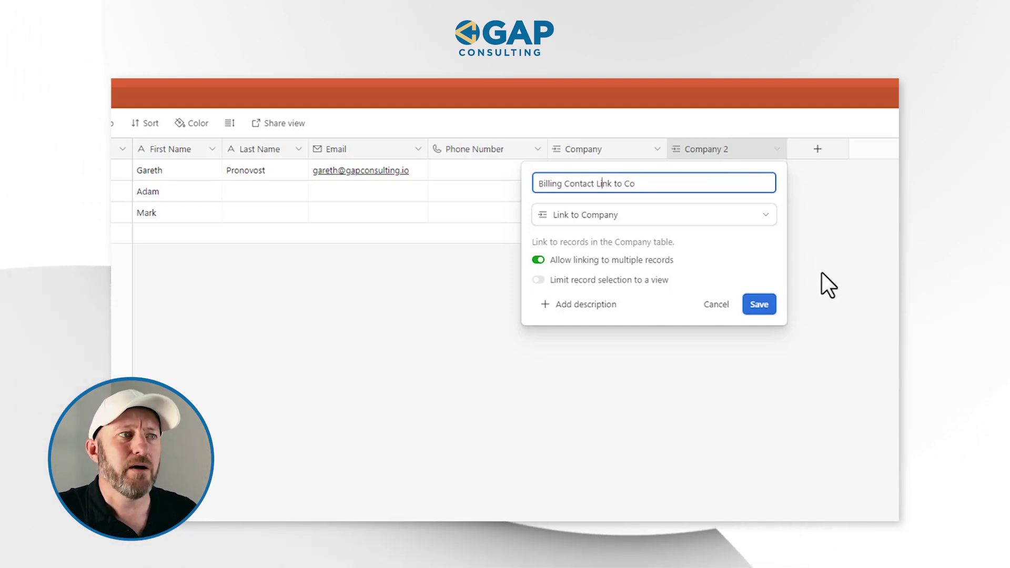
pyautogui.click(759, 306)
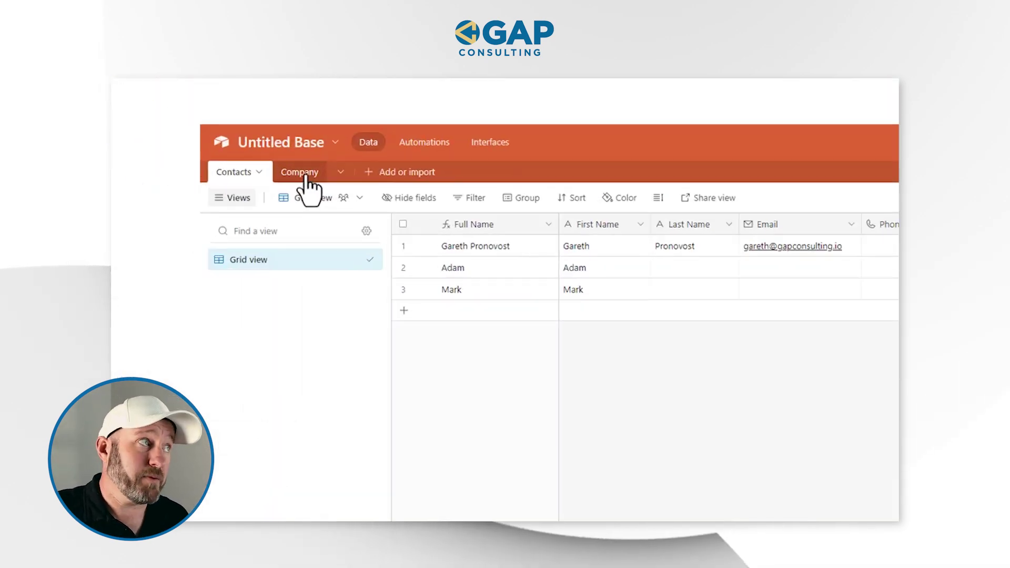
# In the Company table, set the first contact as GAP Consulting's Billing Contact.
pyautogui.click(307, 177)
pyautogui.click(691, 246)
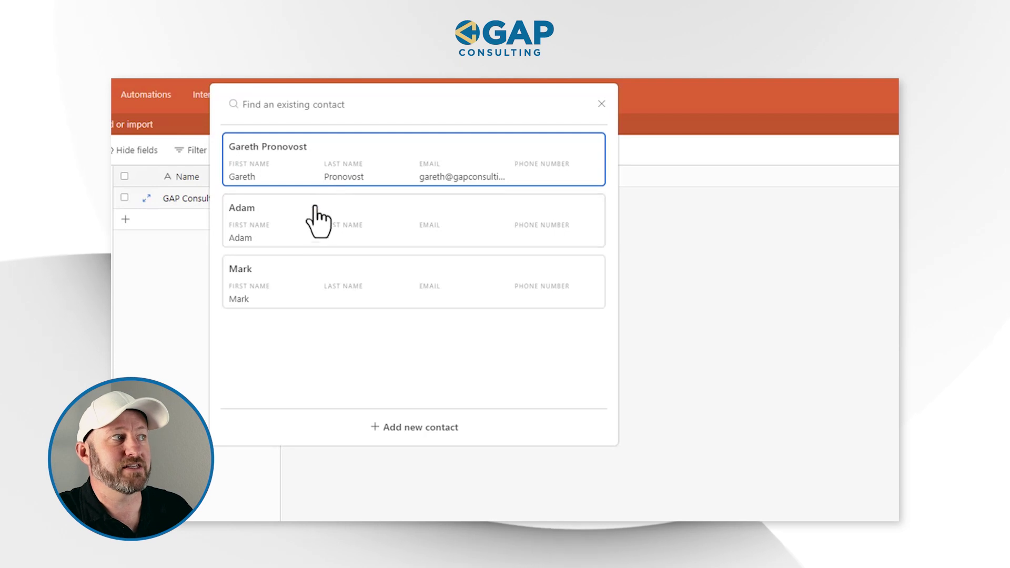
pyautogui.click(305, 180)
# Widen the Contacts column and link the two remaining contacts to GAP Consulting.
pyautogui.moveTo(402, 176); pyautogui.dragTo(503, 176)
pyautogui.click(451, 205)
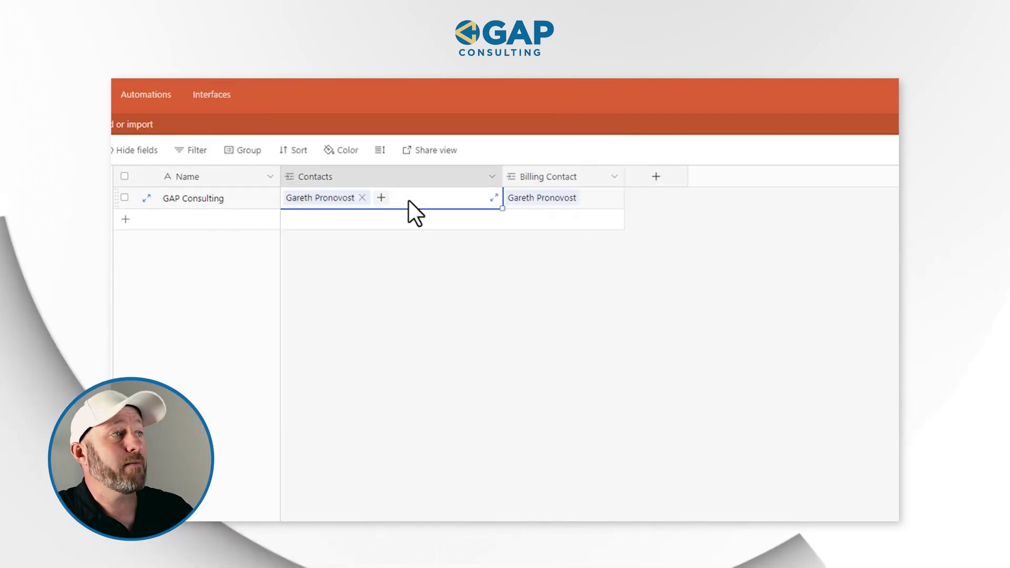
pyautogui.click(381, 197)
pyautogui.click(314, 174)
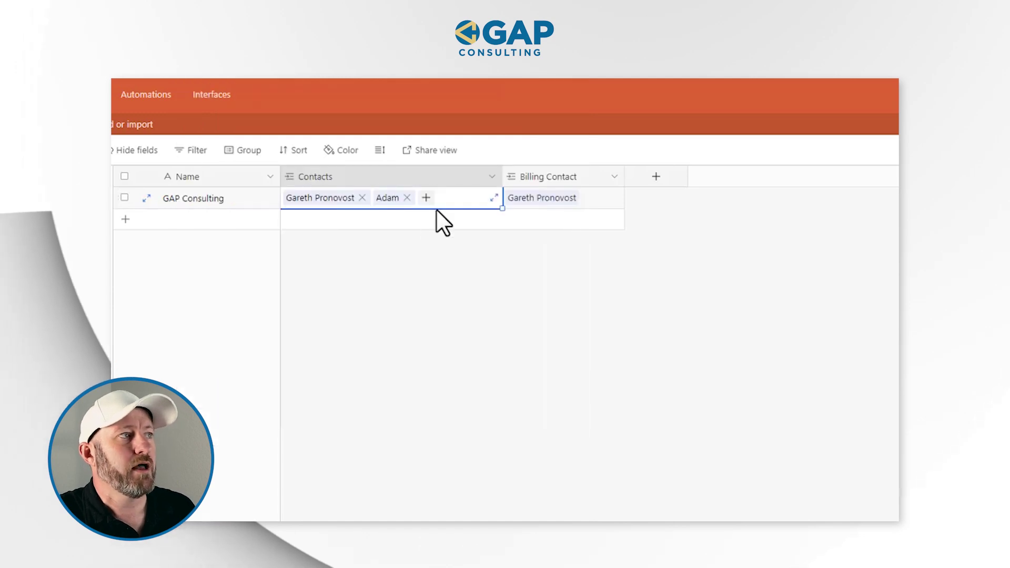
pyautogui.click(424, 198)
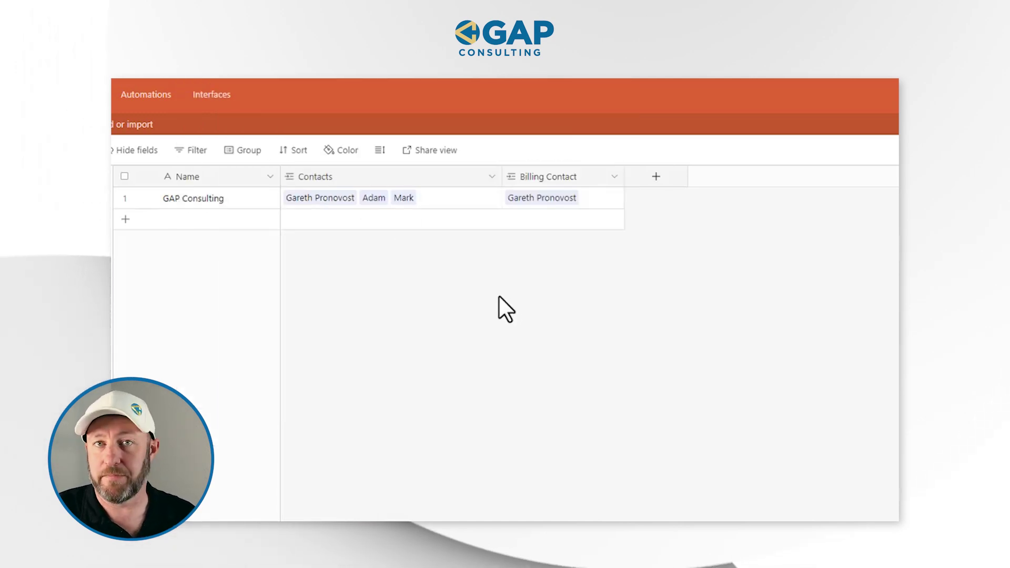
pyautogui.click(333, 200)
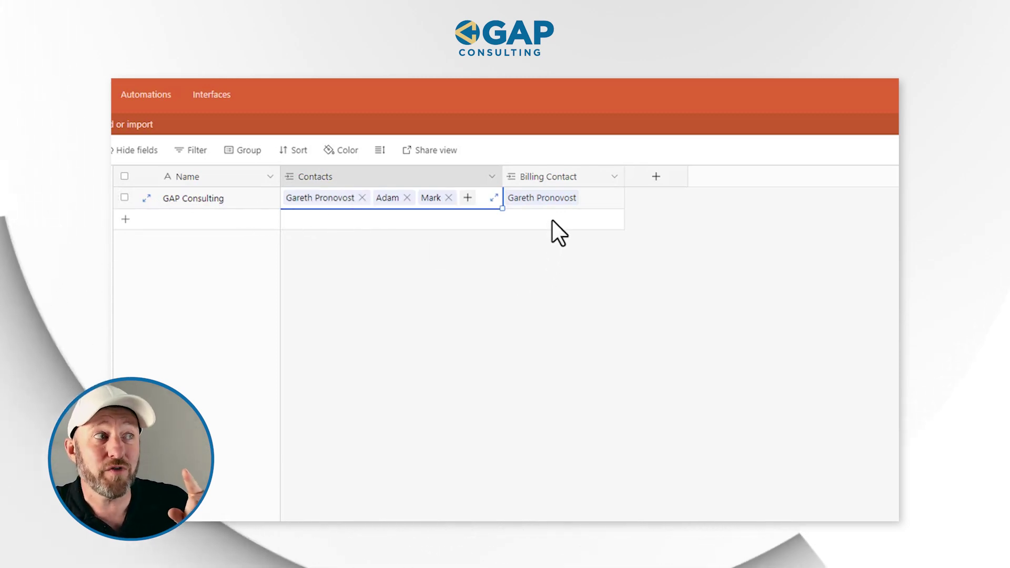
# Show the options for adding a blank or imported table to the base.
pyautogui.click(553, 200)
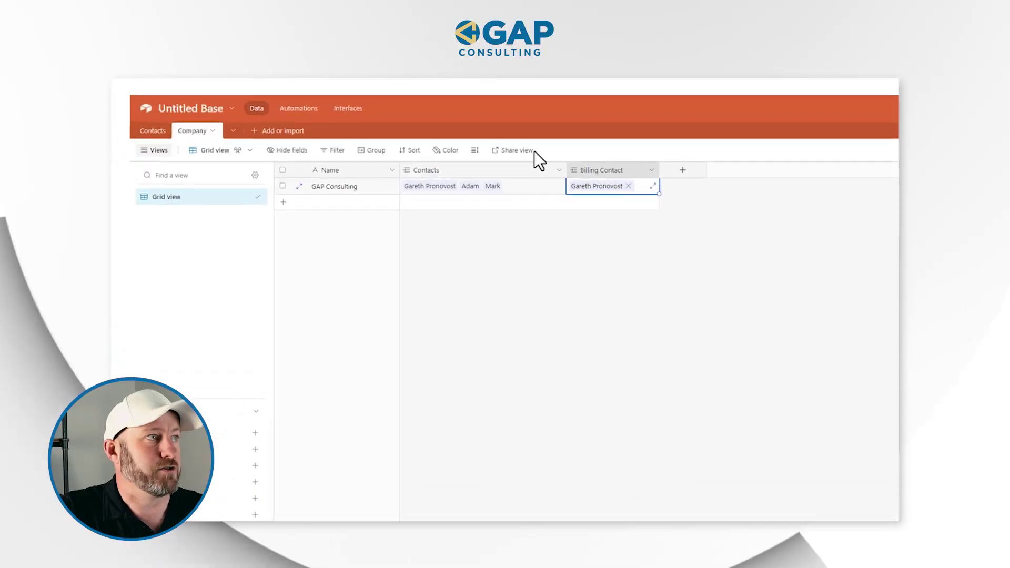
pyautogui.click(274, 141)
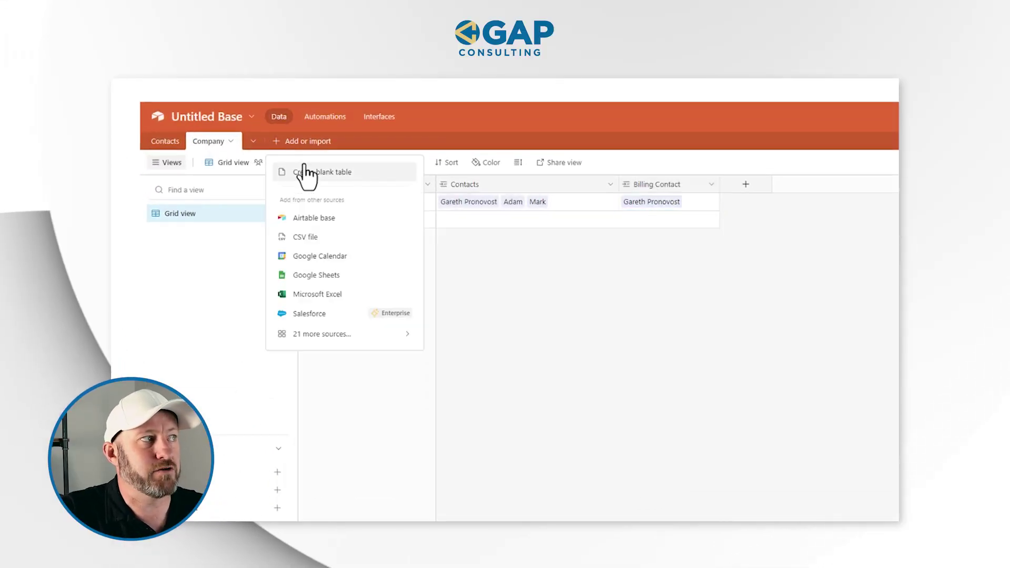
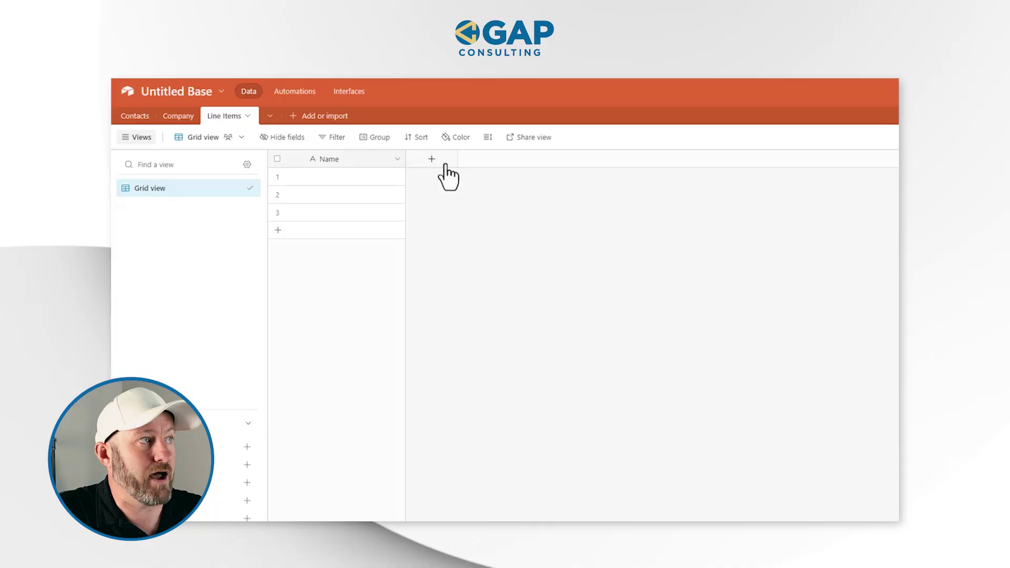
# Create a Services link field on Line Items to a new table, allowing only one linked record.
pyautogui.click(441, 164)
pyautogui.write('Servic')
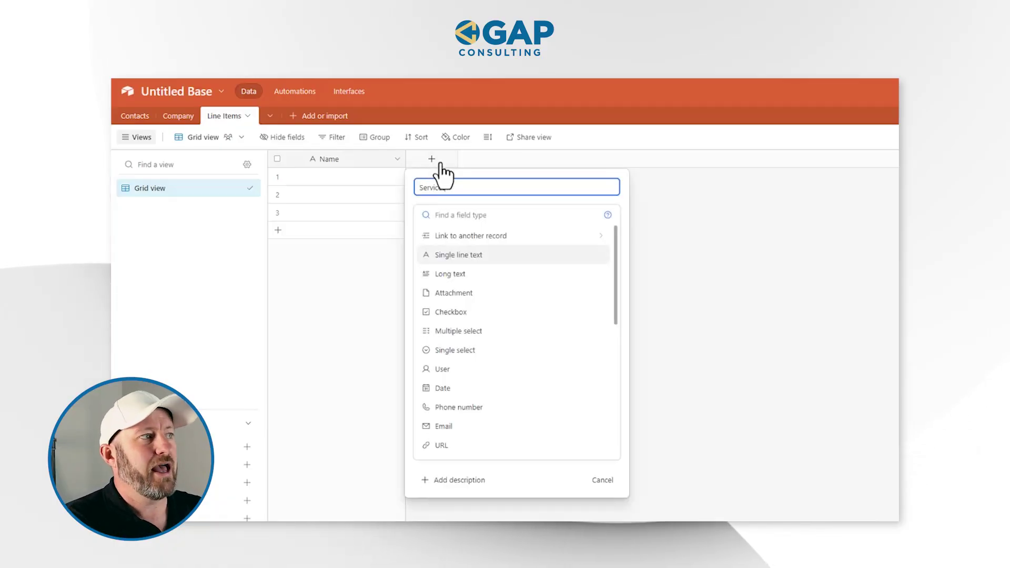
pyautogui.press('Tab')
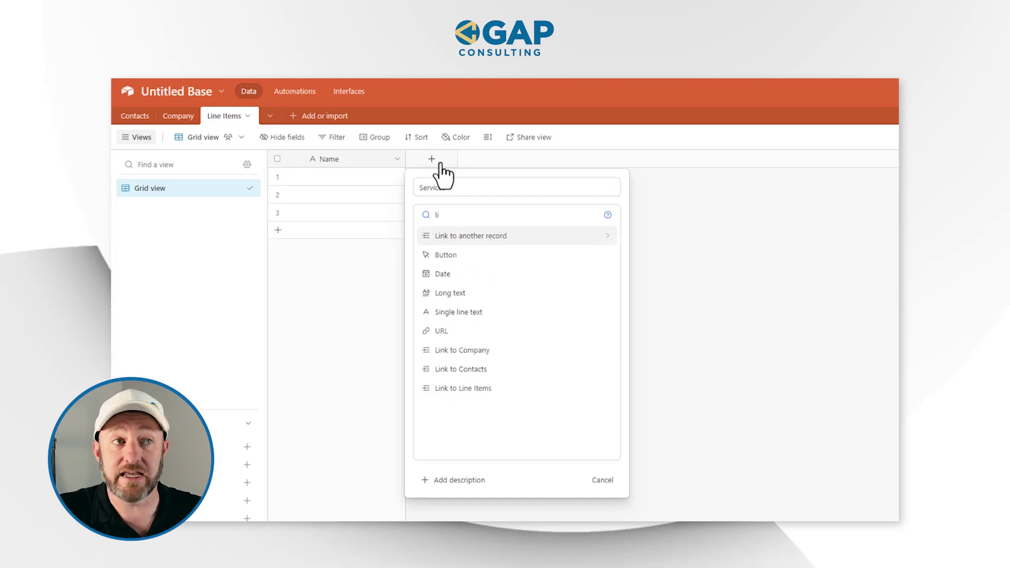
pyautogui.write('li')
pyautogui.click(485, 237)
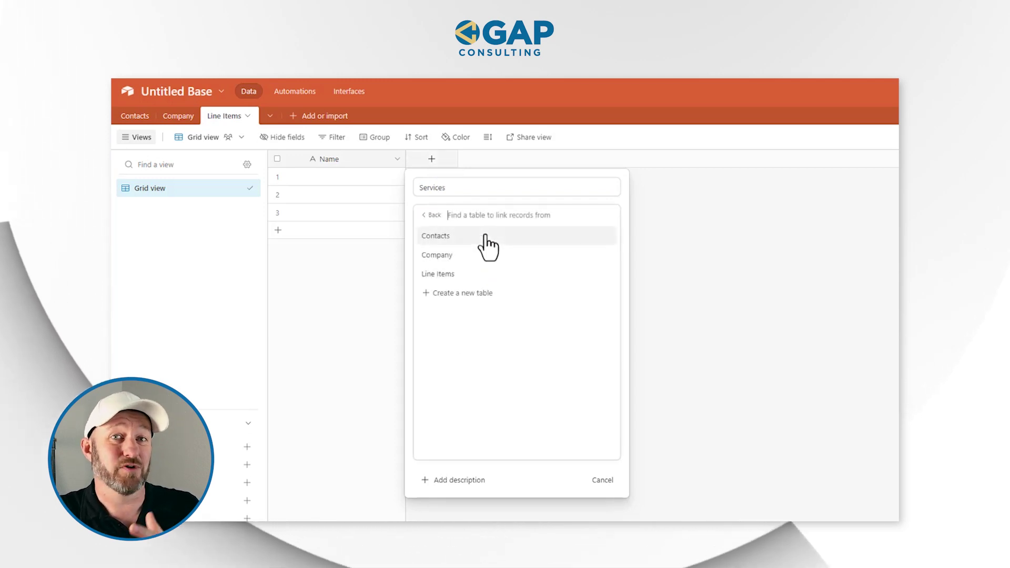
pyautogui.click(467, 294)
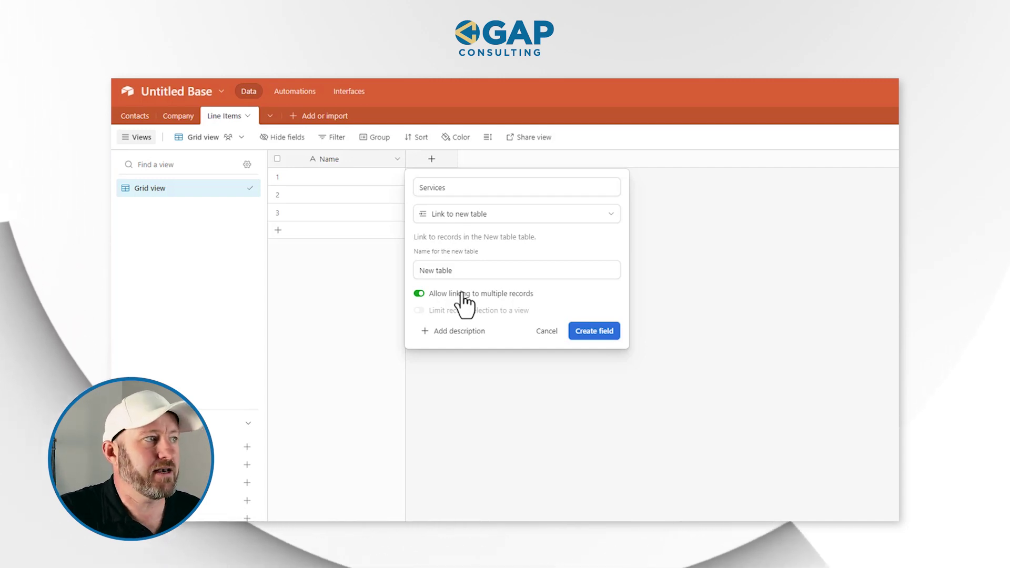
pyautogui.click(462, 293)
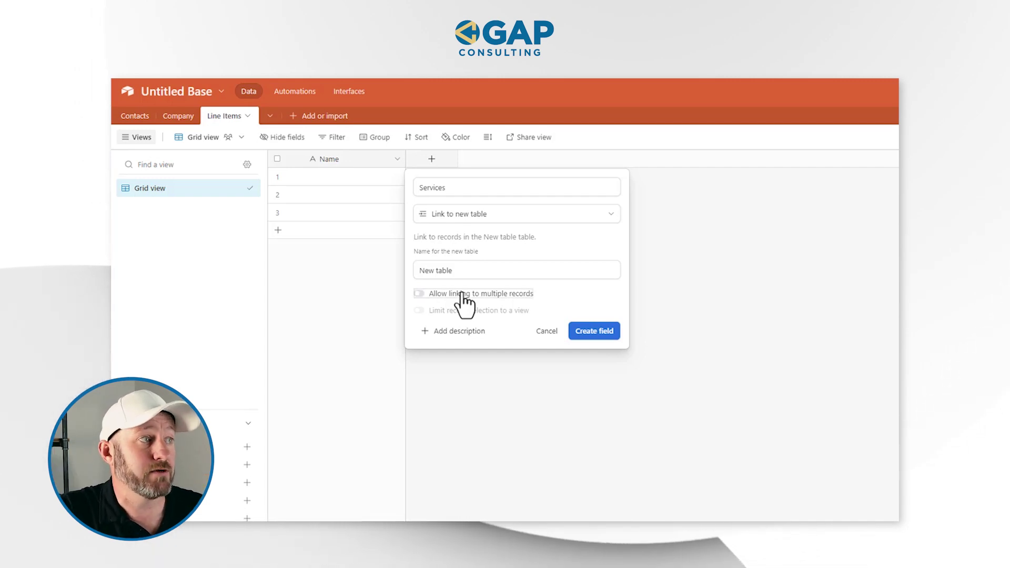
pyautogui.click(598, 331)
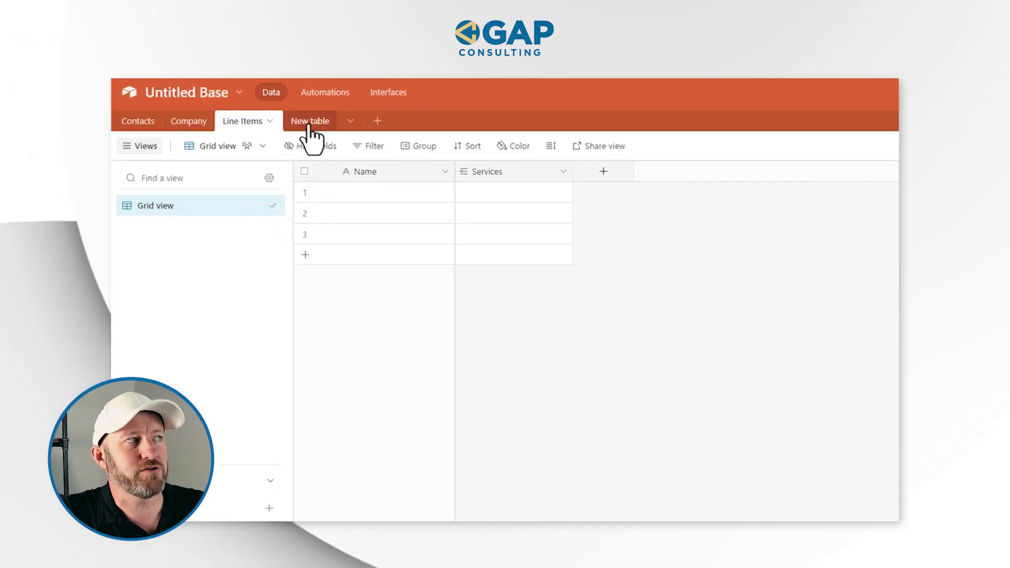
# Rename the newly created linked table to Services.
pyautogui.click(309, 126)
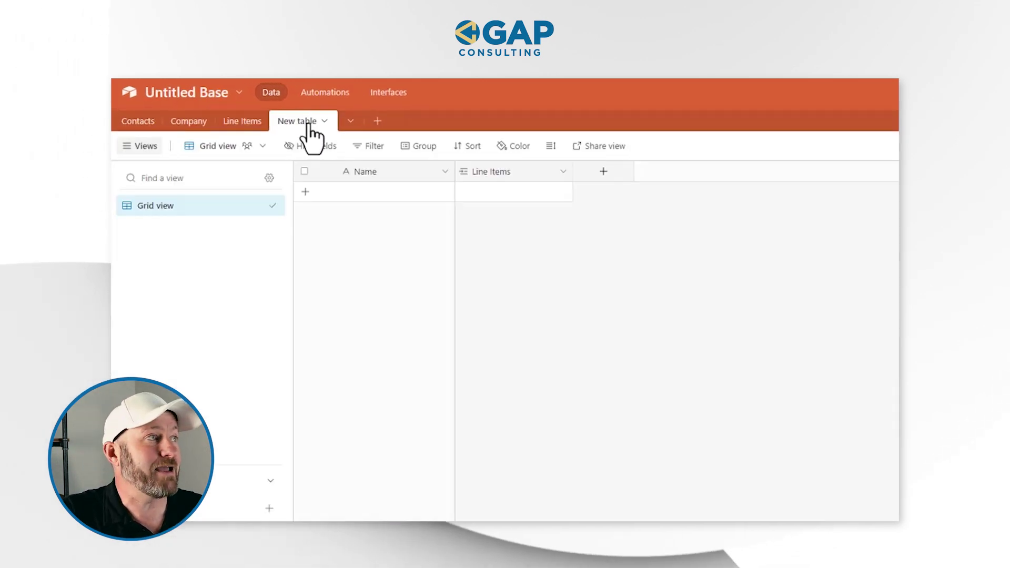
pyautogui.click(309, 126)
pyautogui.click(309, 126)
pyautogui.write('Services')
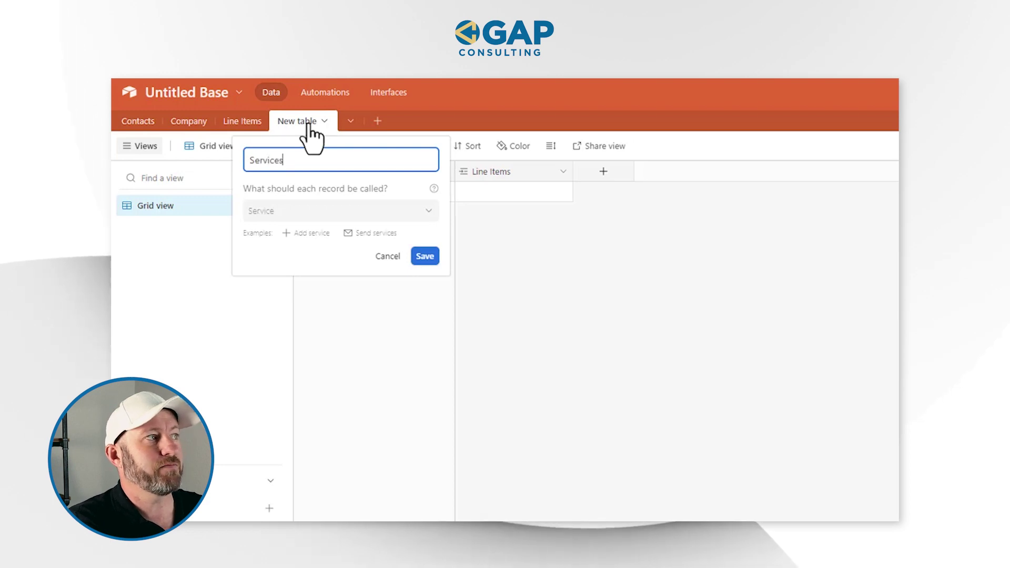
pyautogui.press('Return')
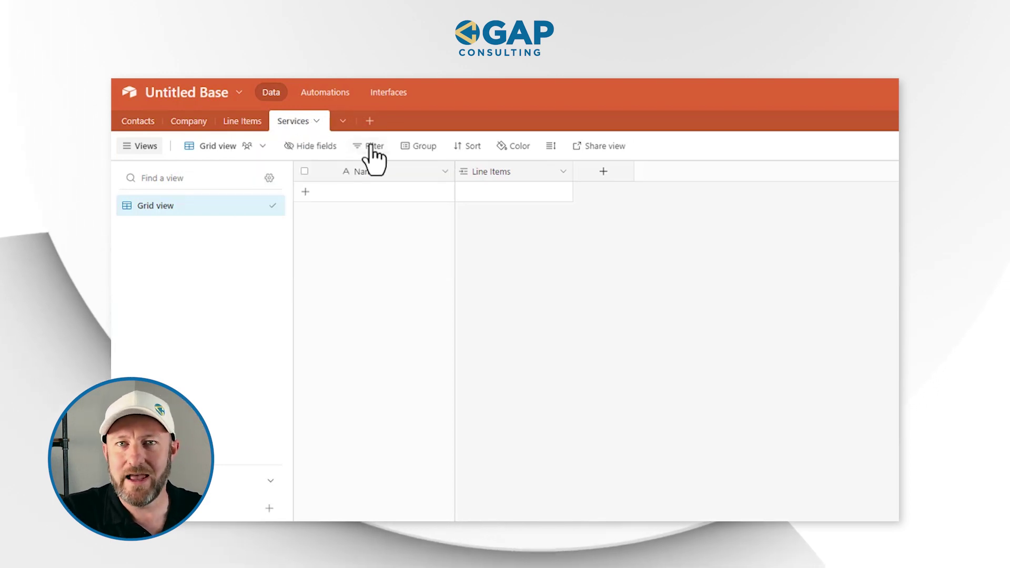
# Enter three records in Services: Service 1, Service 2 and Service 3.
pyautogui.click(380, 194)
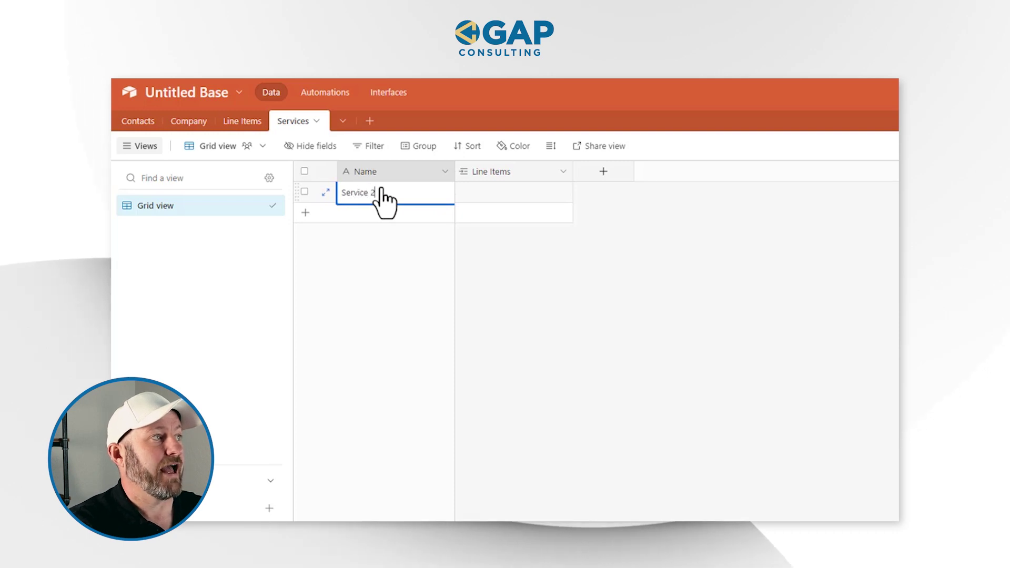
pyautogui.write('Service 1')
pyautogui.hotkey('shift', 'Return')
pyautogui.write('Service 2')
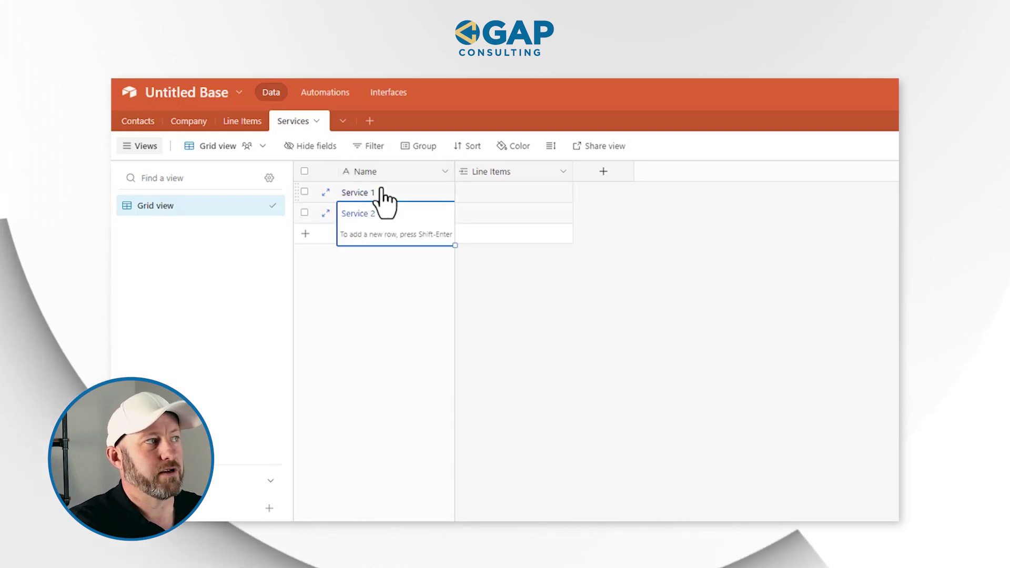
pyautogui.hotkey('shift', 'Return')
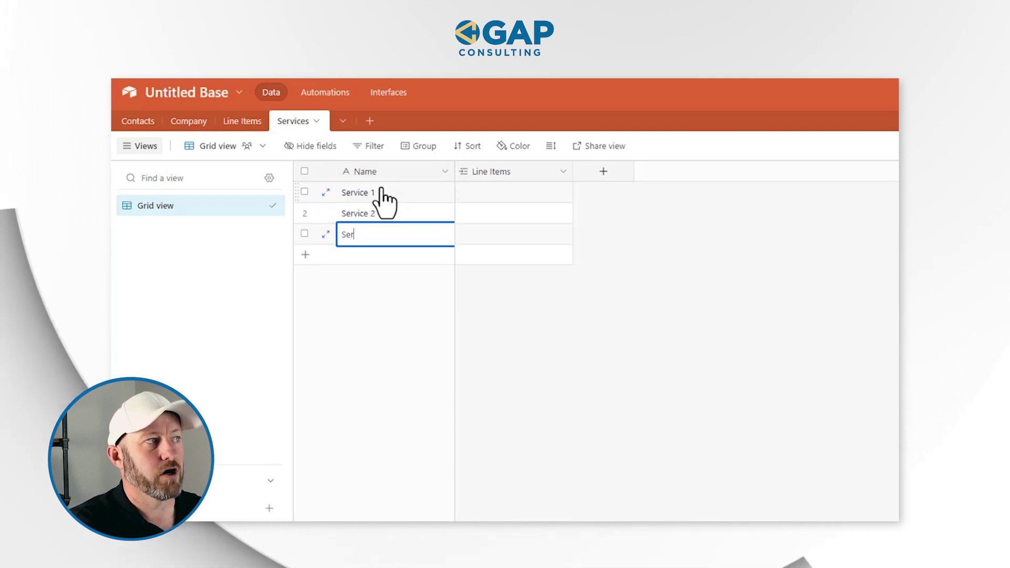
pyautogui.write('Service 3')
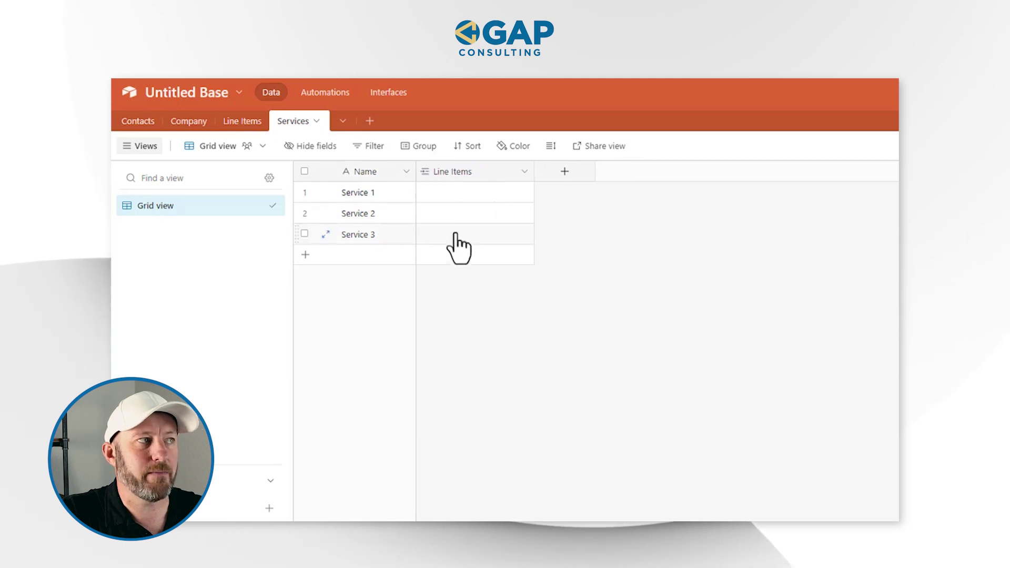
# Add a Currency field named Cost of Services to the Services table.
pyautogui.click(566, 171)
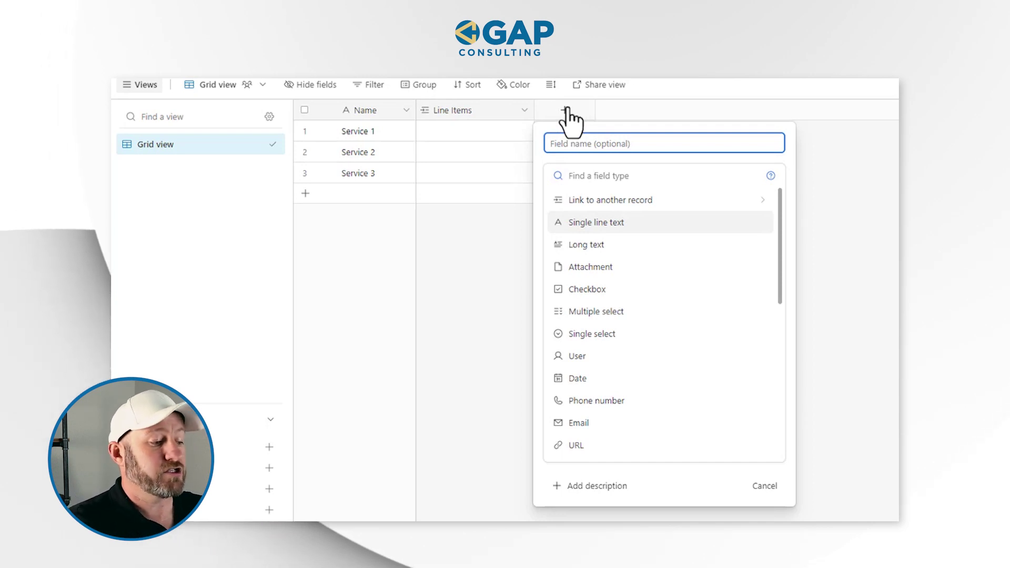
pyautogui.write('Cost of Services')
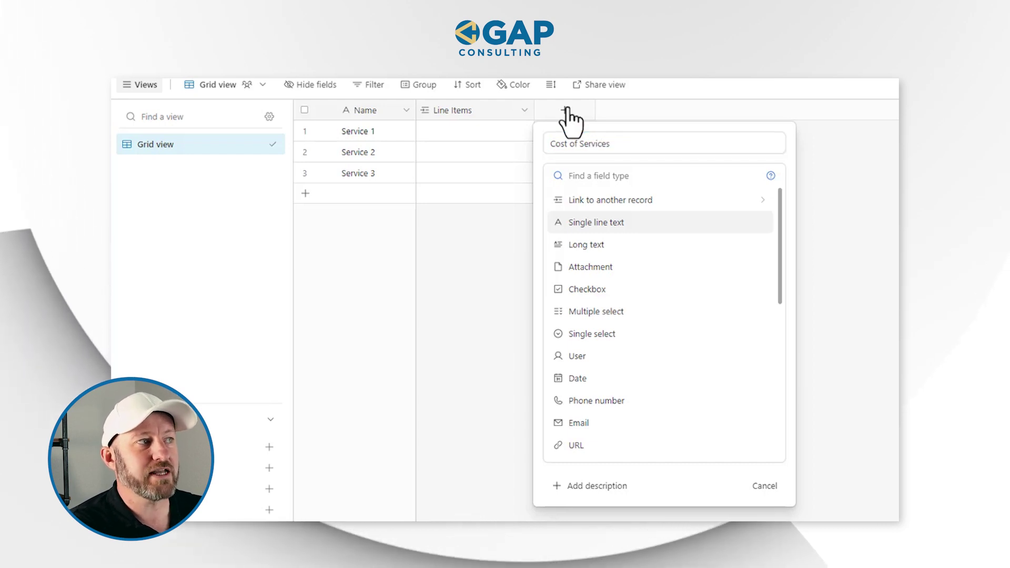
pyautogui.press('Tab')
pyautogui.write('cu')
pyautogui.press('Return')
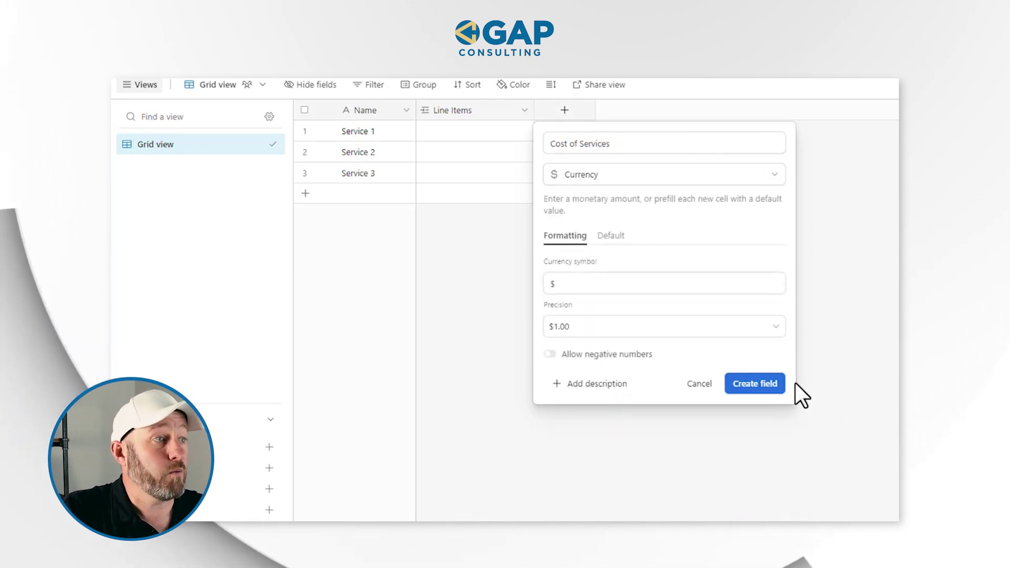
pyautogui.click(775, 382)
# Enter costs of $1,000, $2,000 and $3,000, then return to Line Items.
pyautogui.click(605, 138)
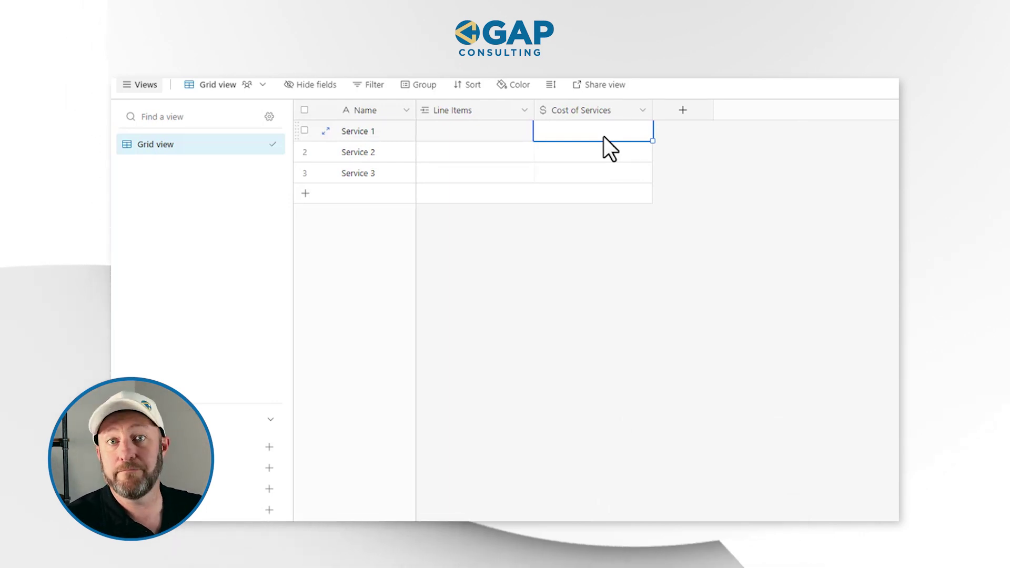
pyautogui.write('100')
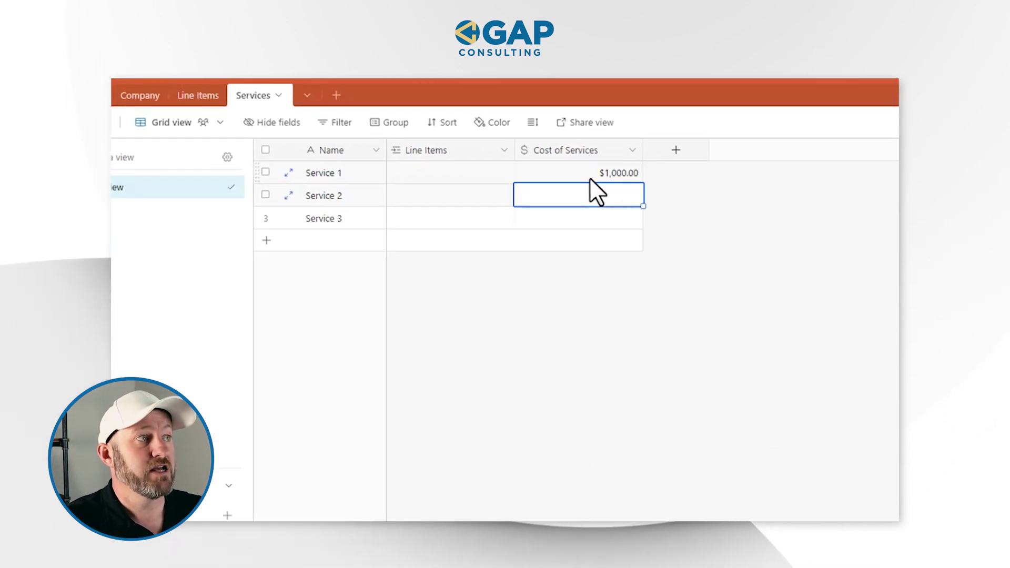
pyautogui.write('2000')
pyautogui.press('Return')
pyautogui.write('3,000')
pyautogui.press('Return')
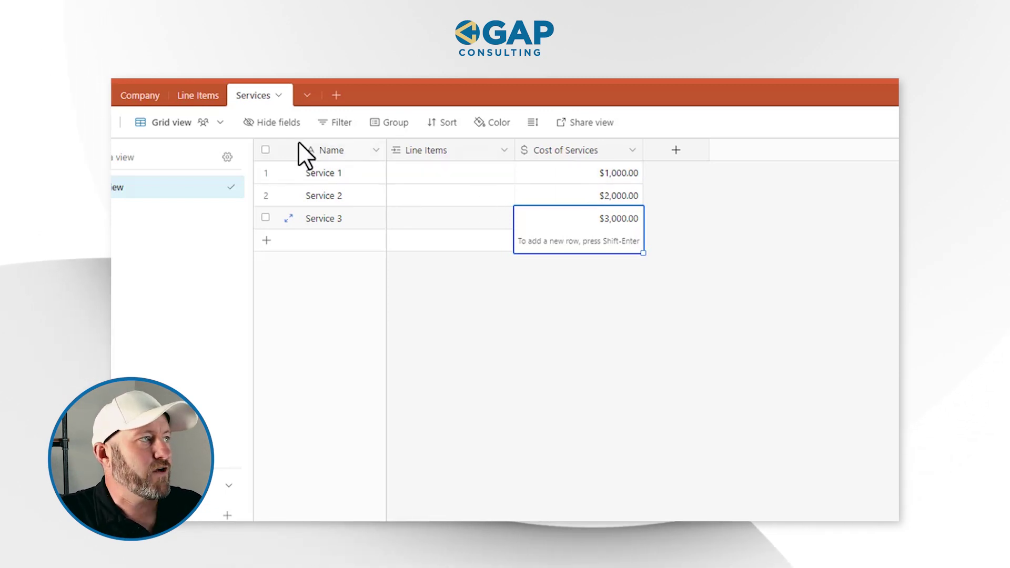
pyautogui.click(199, 97)
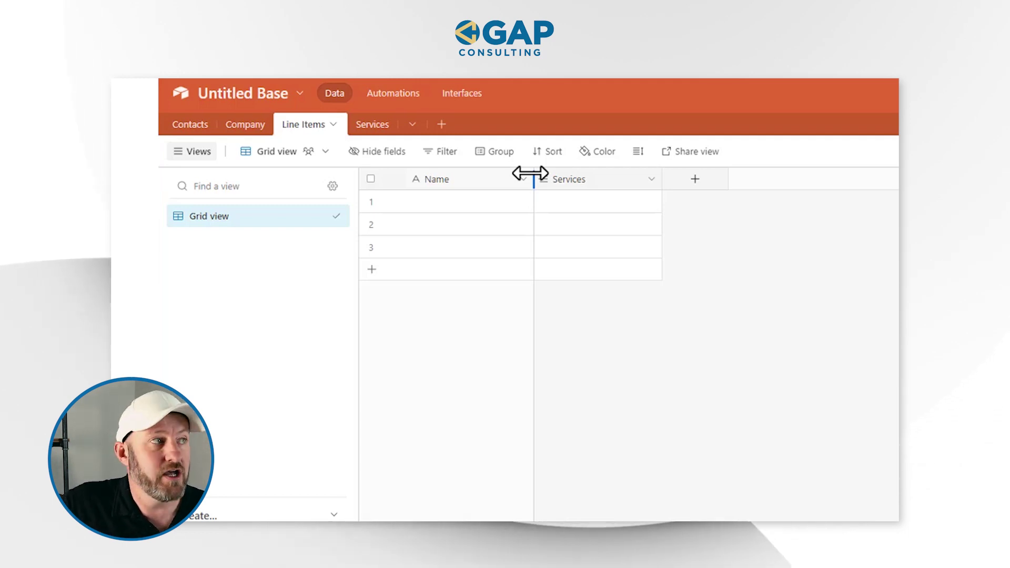
# Create a blank new table named Invoice.
pyautogui.click(442, 124)
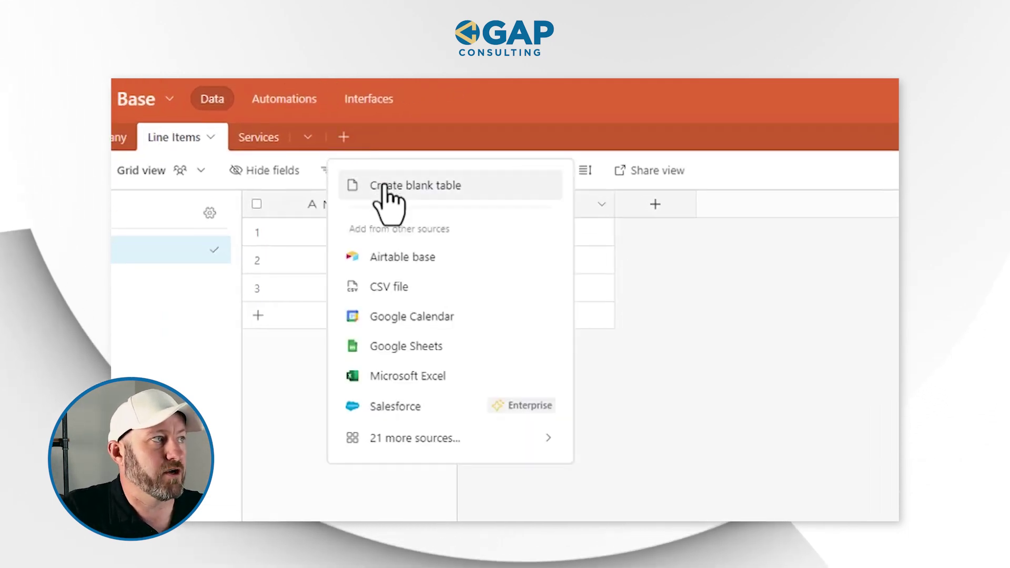
pyautogui.click(388, 197)
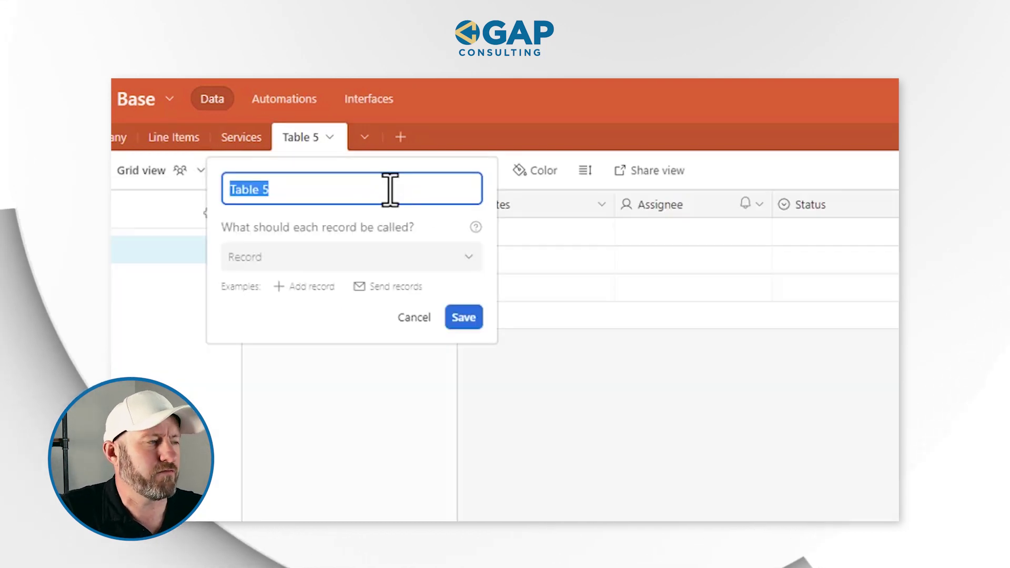
pyautogui.write('Invoice')
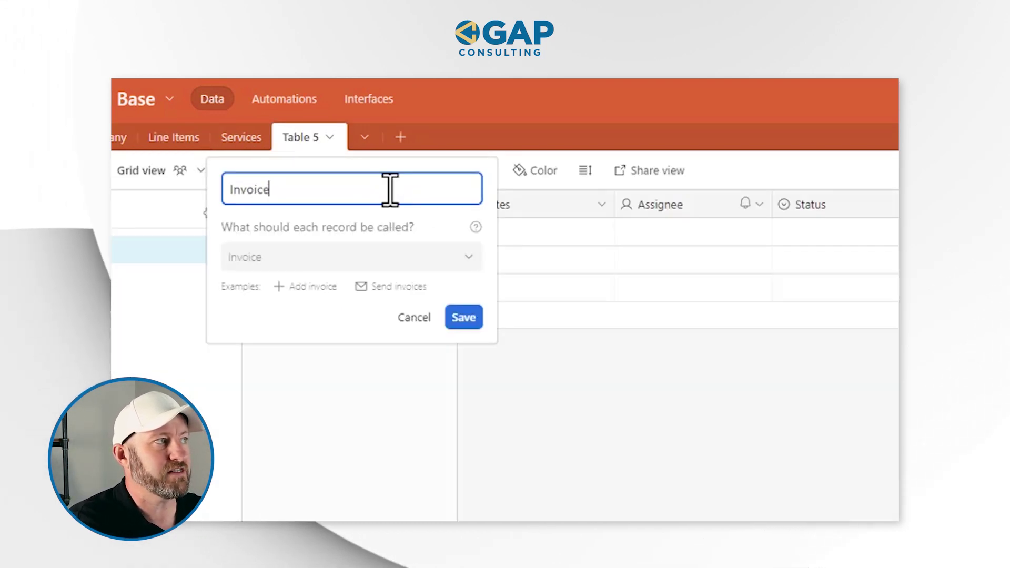
pyautogui.press('Return')
# Delete the first invoice record and remove the Notes, Assignee and Status fields.
pyautogui.rightClick(420, 219)
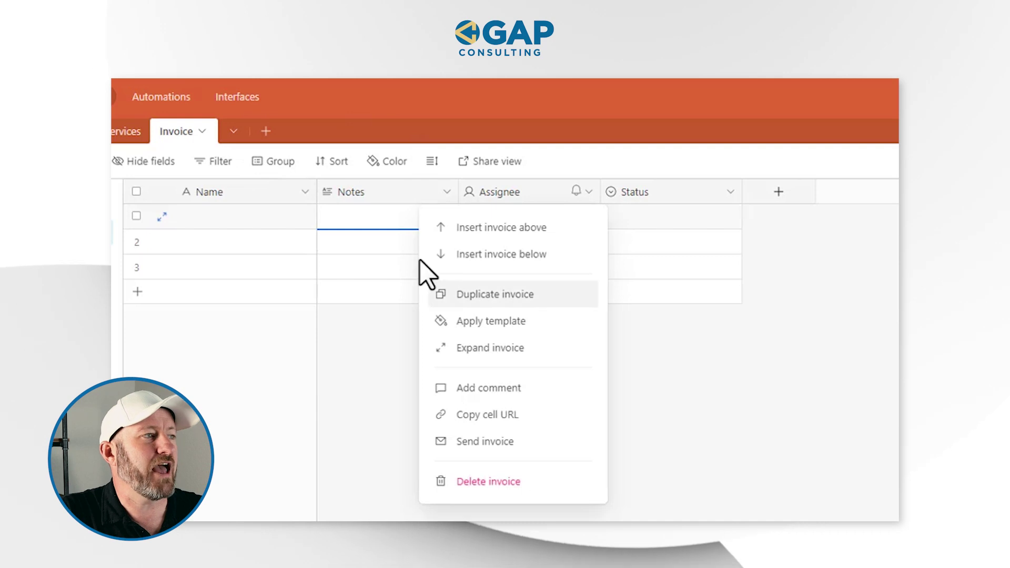
pyautogui.click(486, 480)
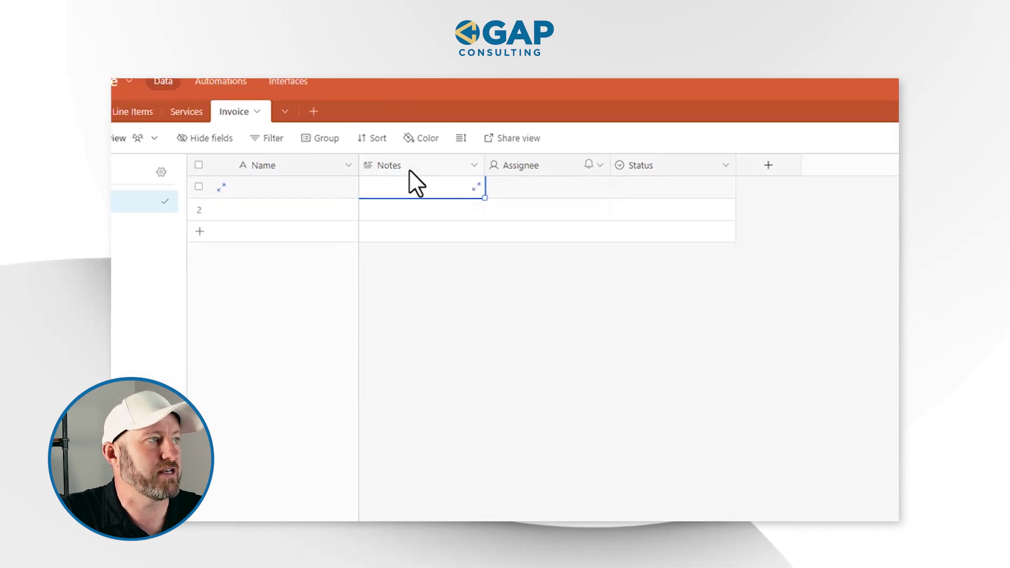
pyautogui.rightClick(376, 192)
pyautogui.press('Escape')
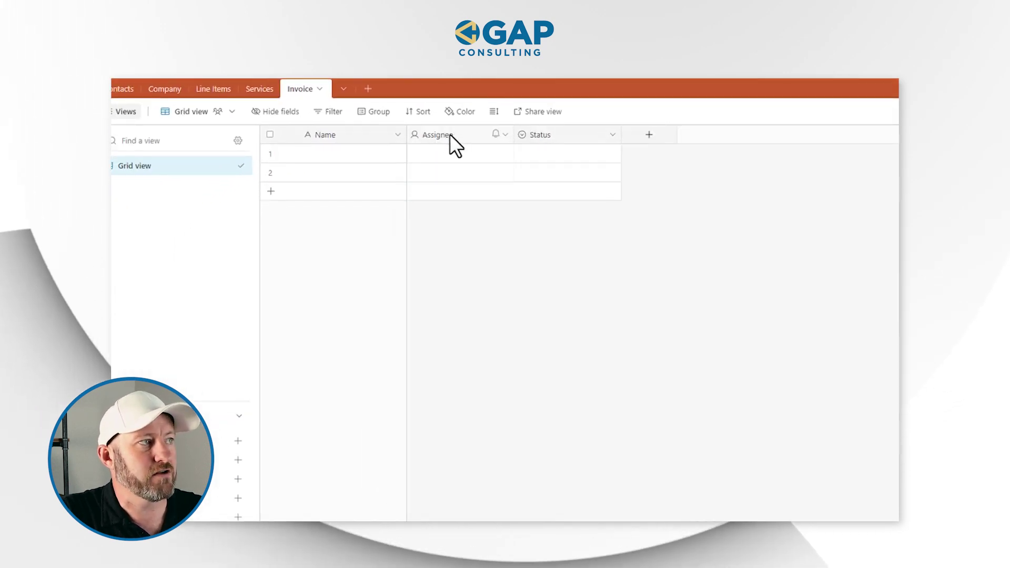
pyautogui.rightClick(450, 135)
pyautogui.click(476, 481)
pyautogui.rightClick(462, 135)
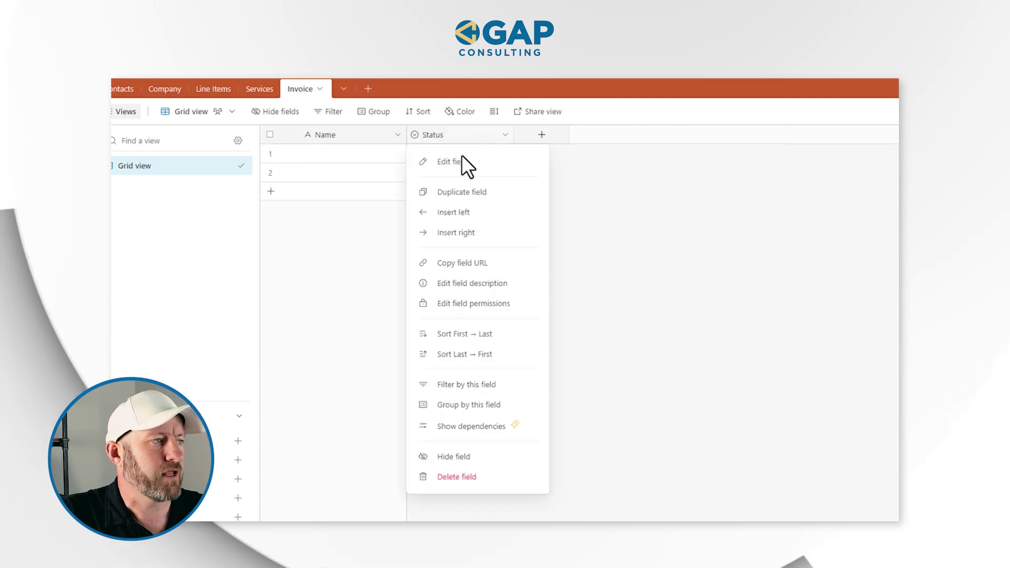
pyautogui.click(456, 477)
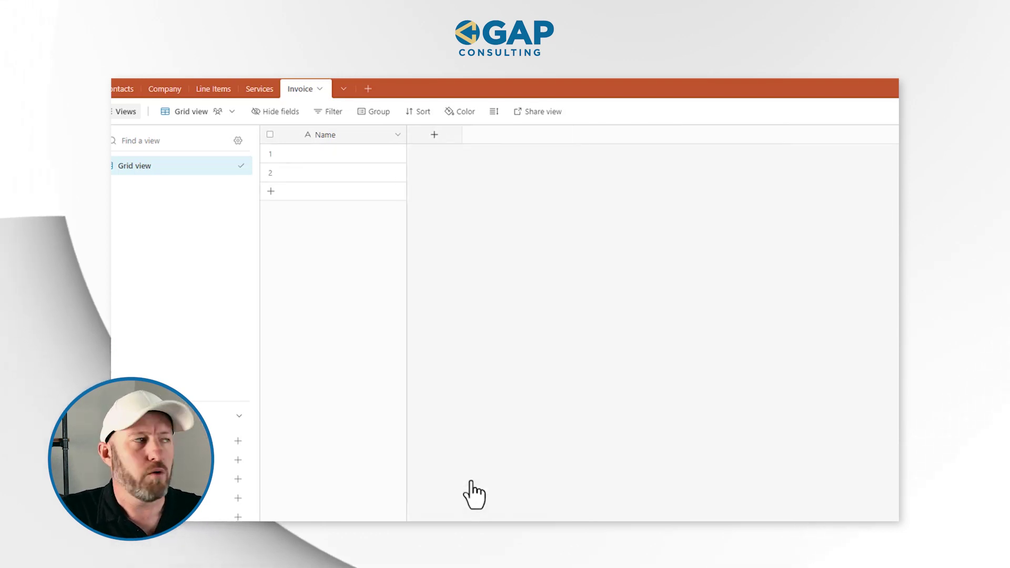
# Set up a Line Items field on Invoice linking to multiple Line Items records.
pyautogui.click(435, 135)
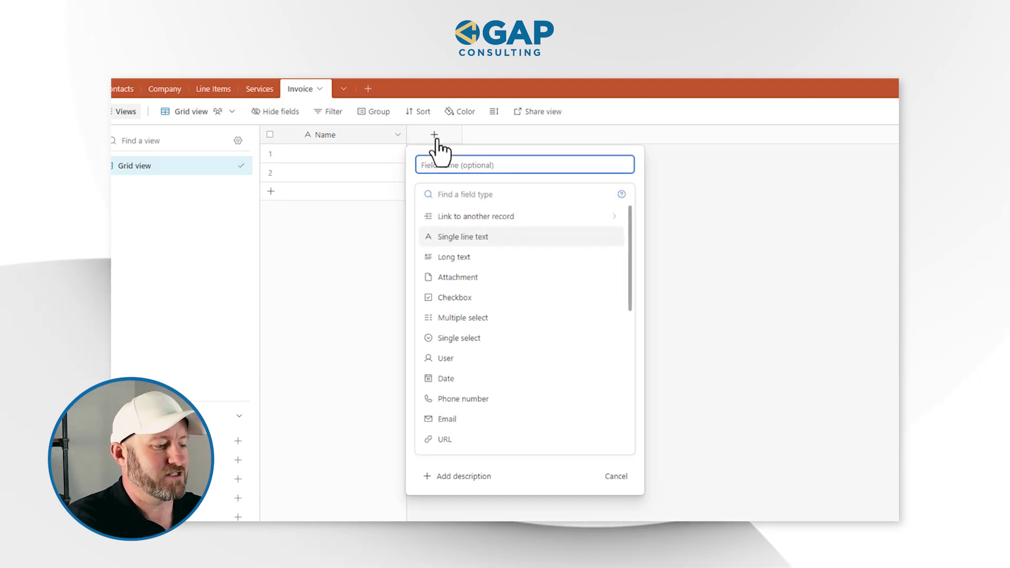
pyautogui.write('Line Items')
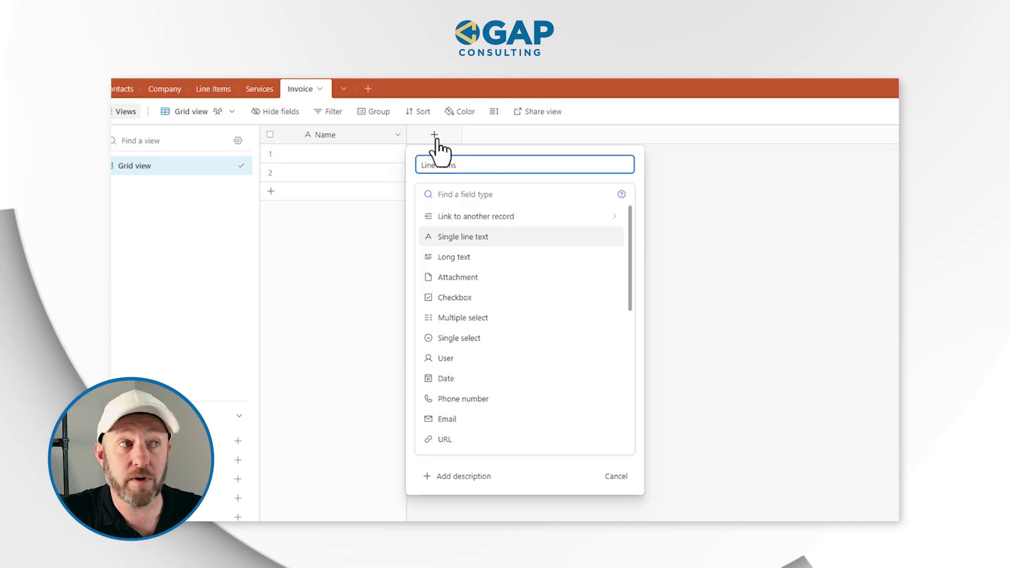
pyautogui.click(476, 218)
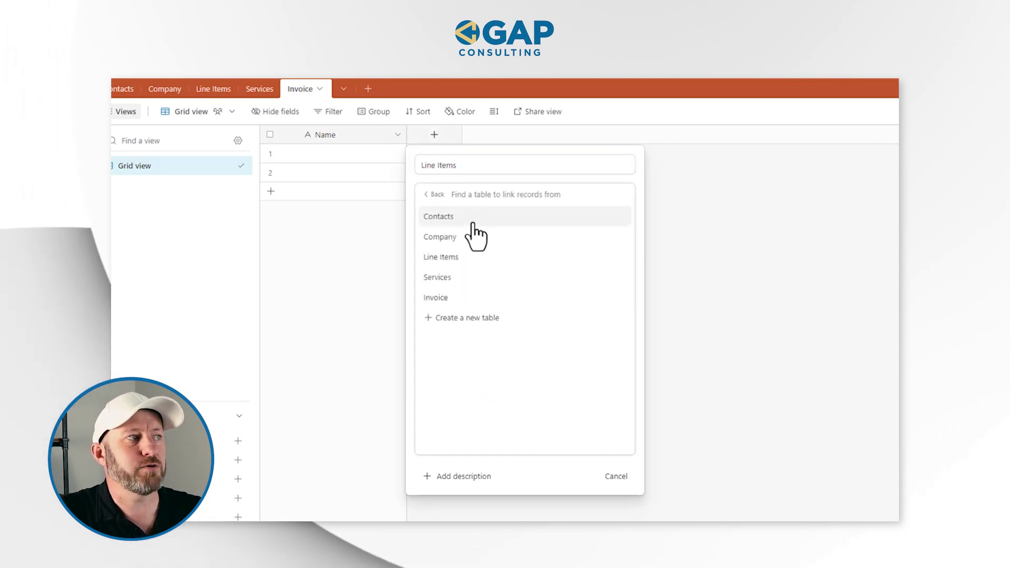
pyautogui.click(466, 257)
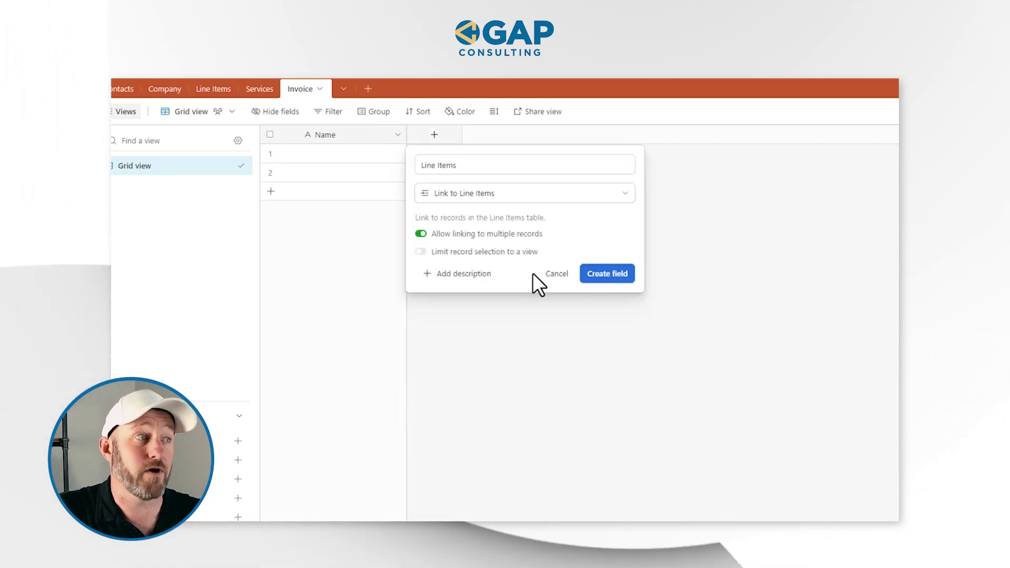
pyautogui.click(605, 286)
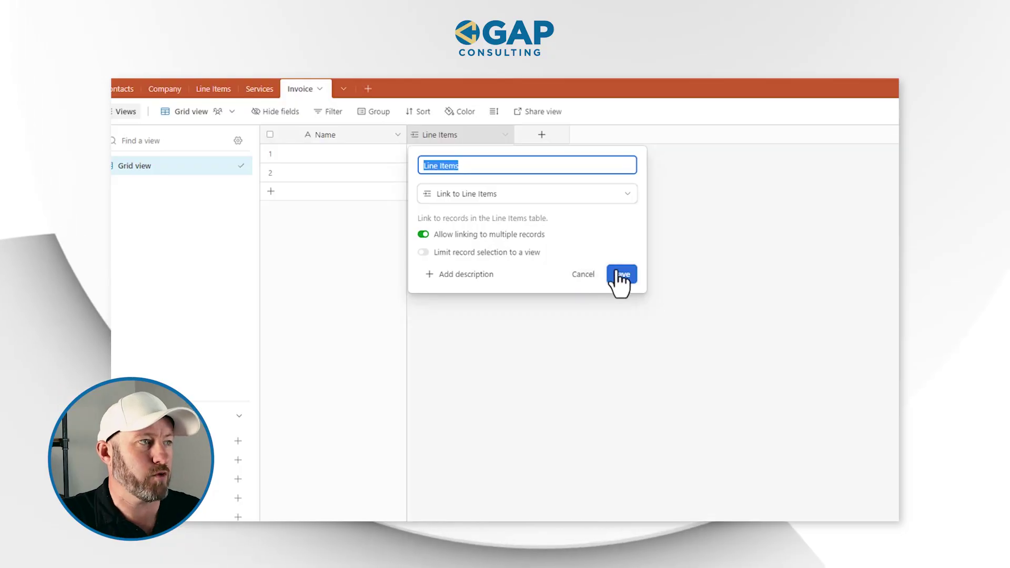
# Save the Line Items link field and delete the empty second invoice record.
pyautogui.click(622, 274)
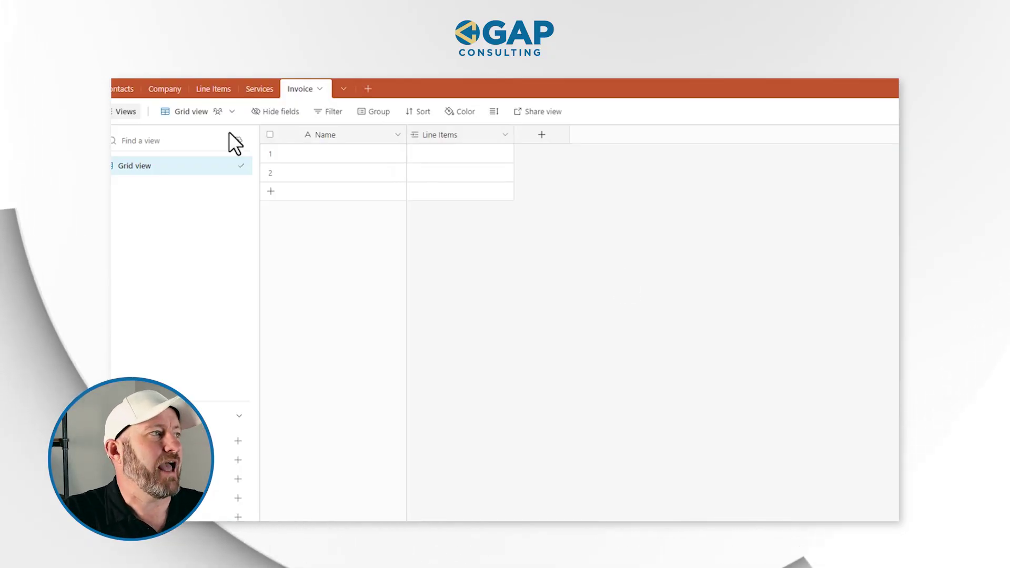
pyautogui.rightClick(273, 169)
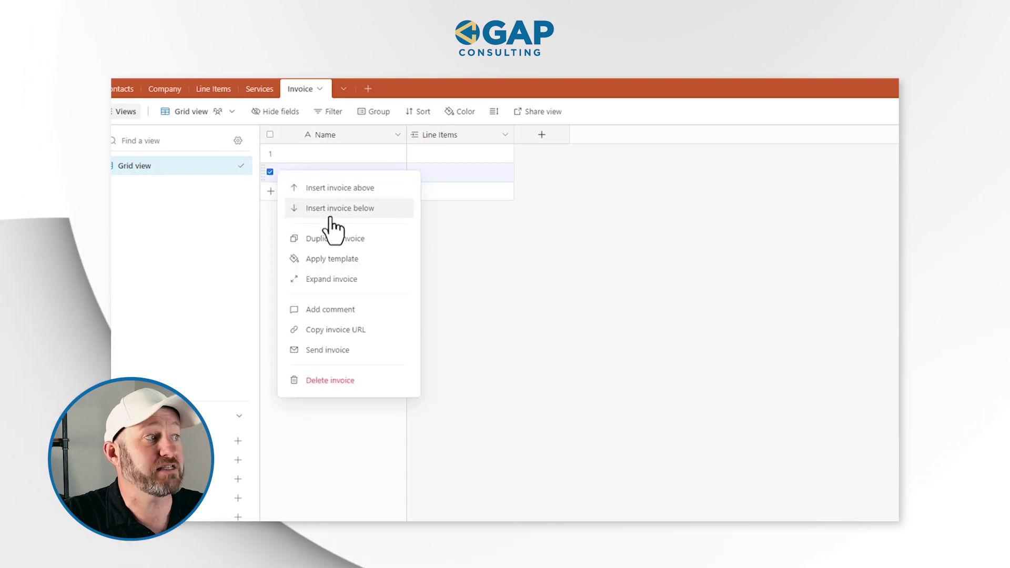
pyautogui.click(349, 385)
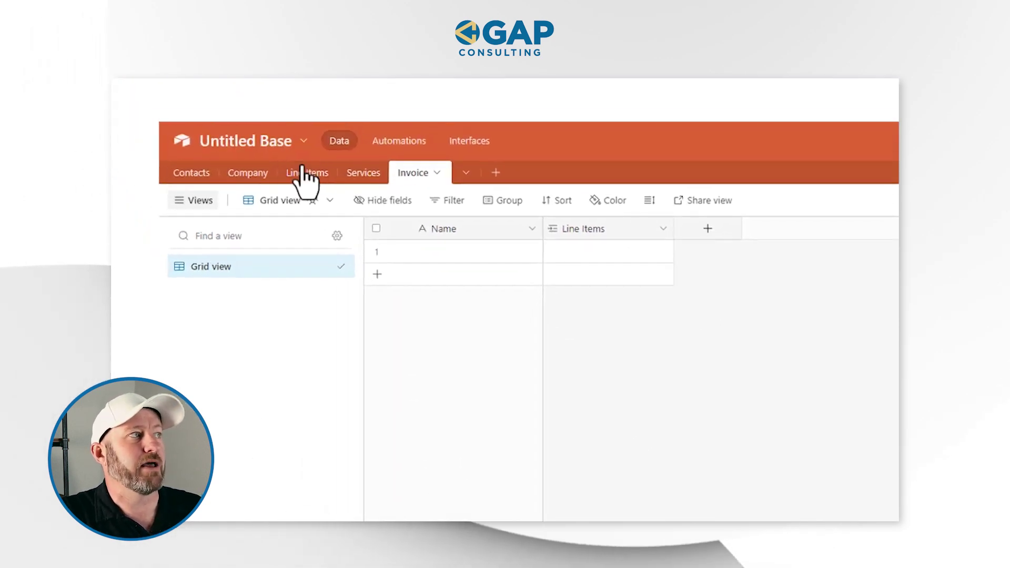
# In Line Items, link Service 1 to the first line item and Service 2 to the second.
pyautogui.click(311, 174)
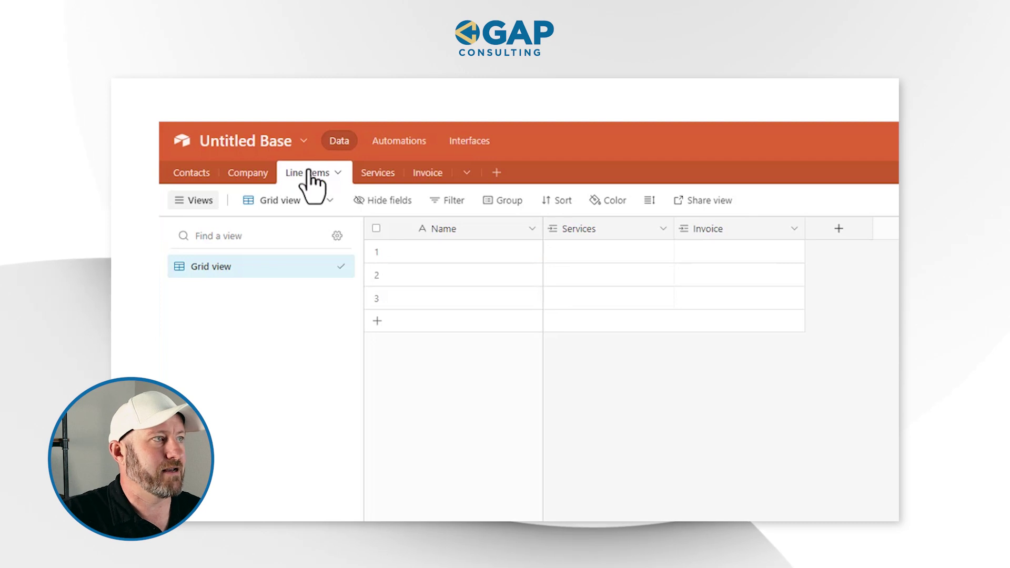
pyautogui.click(573, 247)
pyautogui.click(719, 258)
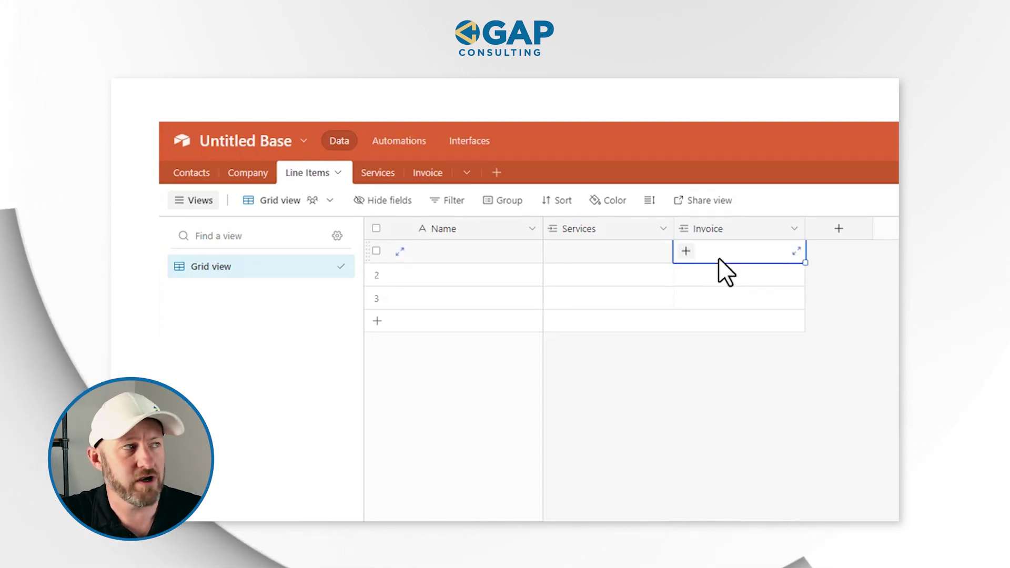
pyautogui.click(552, 256)
pyautogui.click(550, 253)
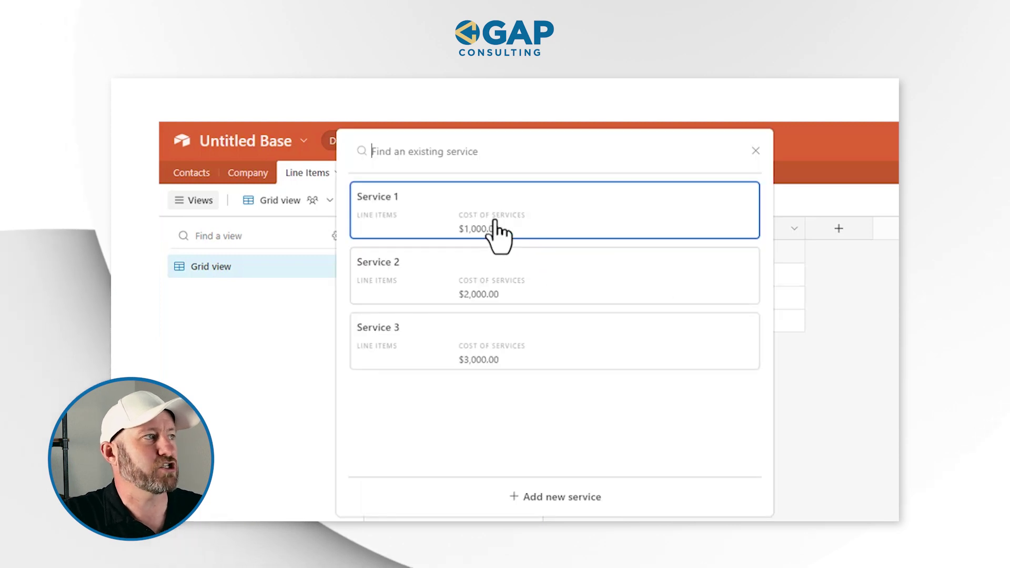
pyautogui.click(496, 234)
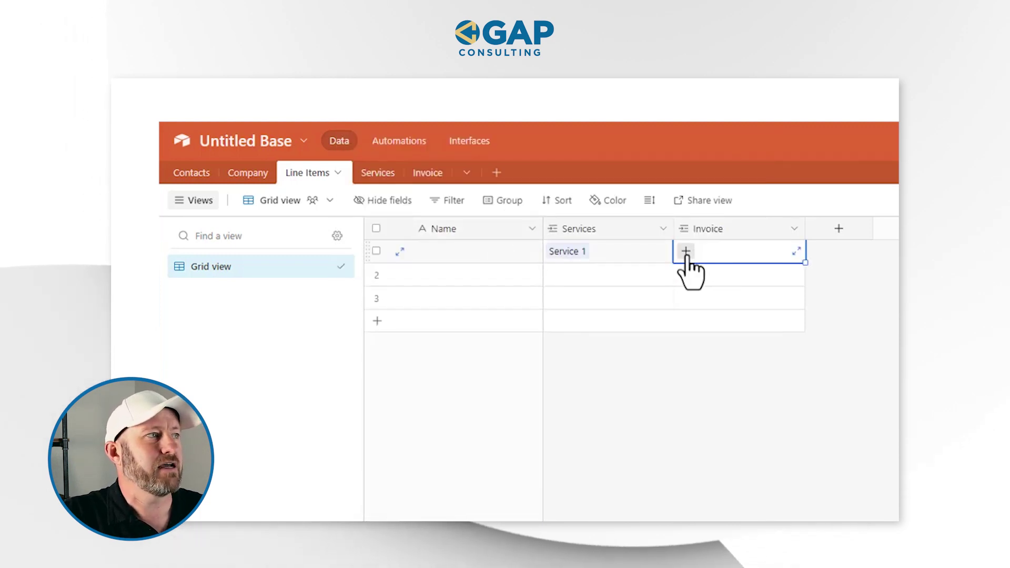
pyautogui.click(551, 280)
pyautogui.click(555, 274)
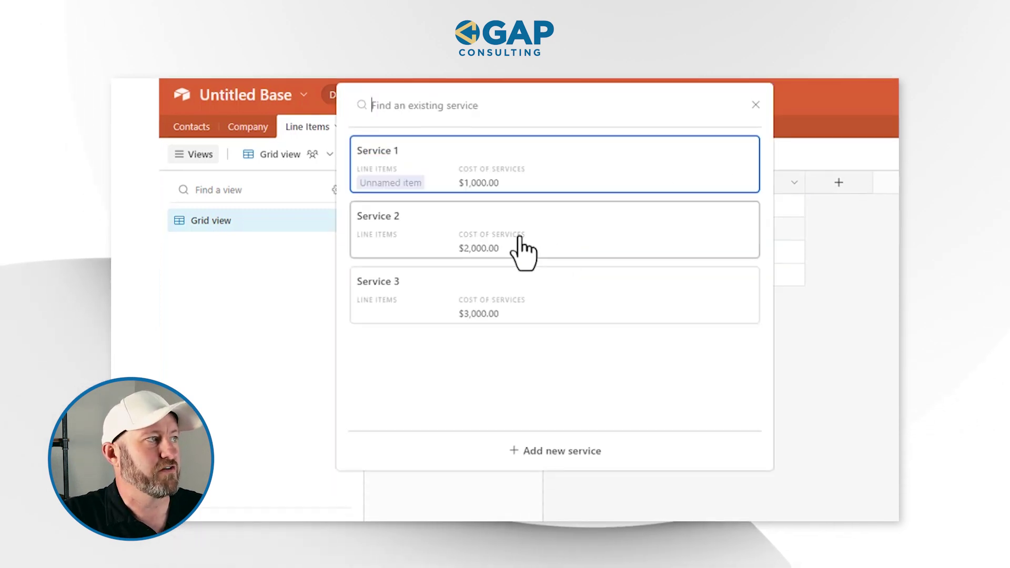
pyautogui.click(534, 248)
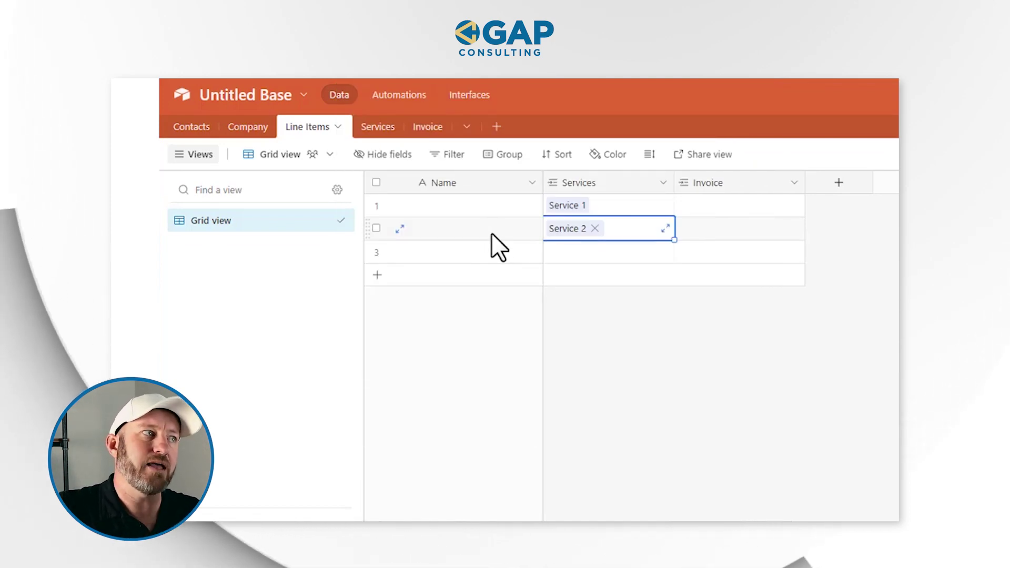
# Rename the Invoice table's primary Name field to Invoice ID.
pyautogui.click(433, 129)
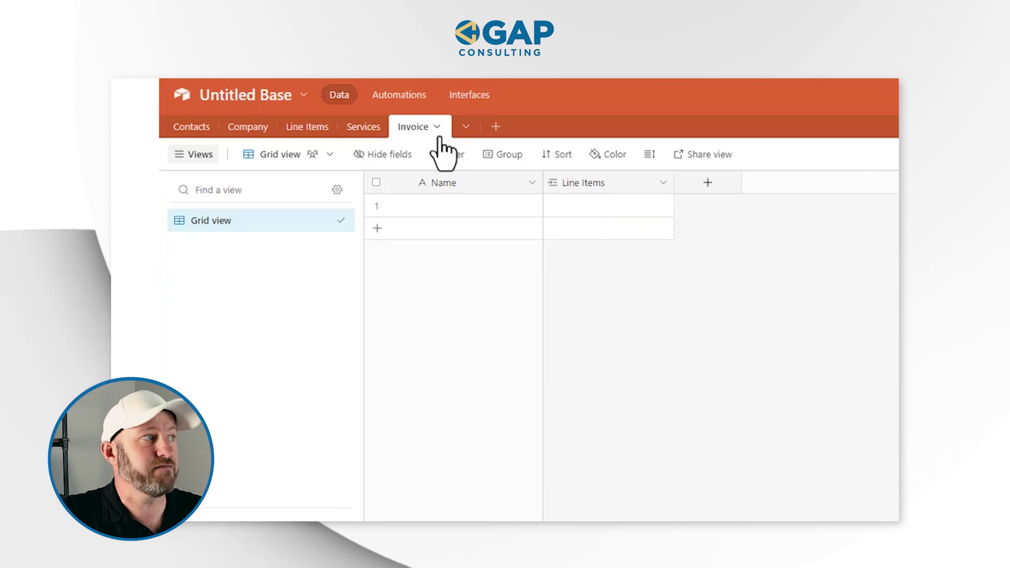
pyautogui.click(439, 211)
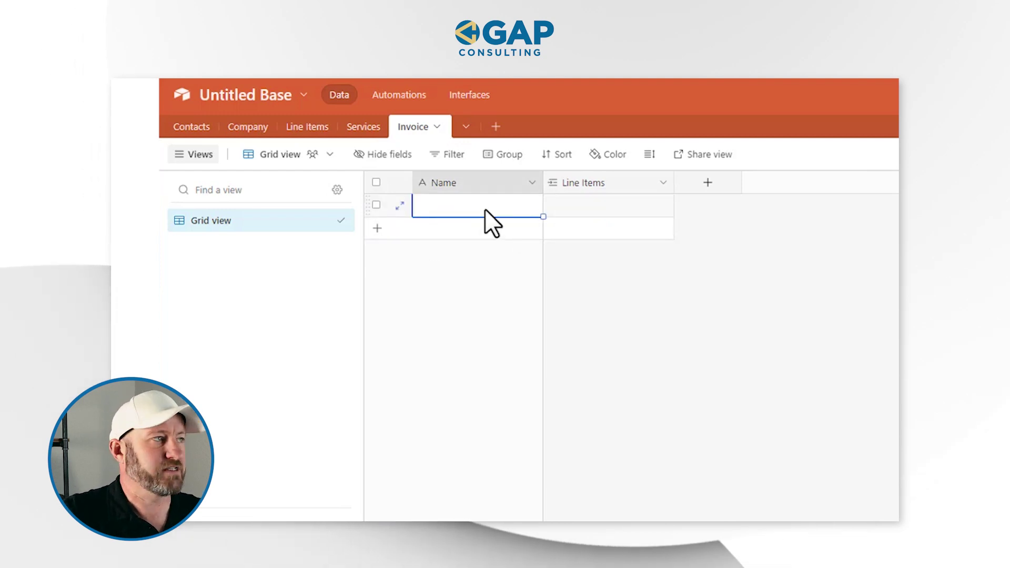
pyautogui.doubleClick(462, 187)
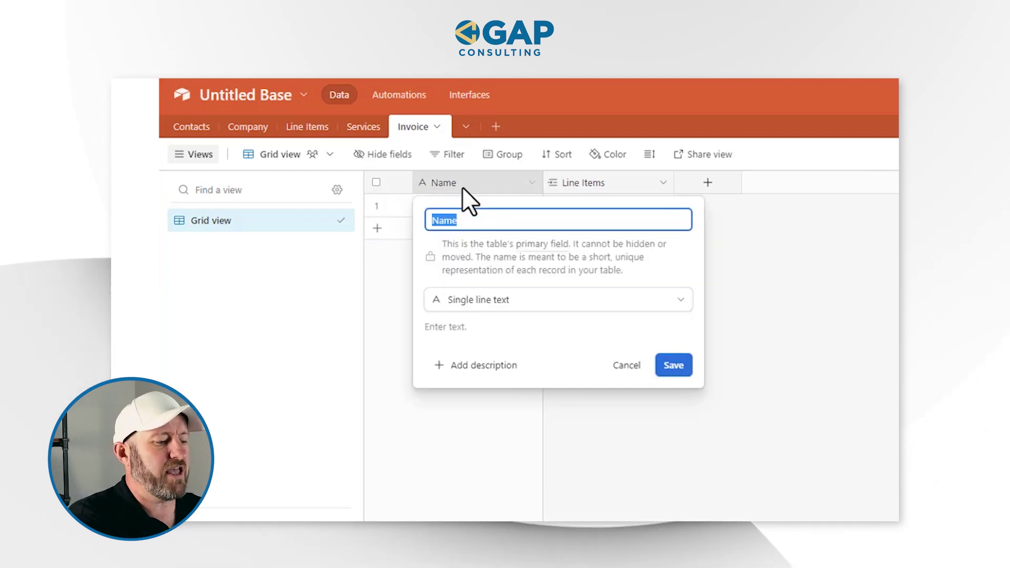
pyautogui.press('BackSpace')
pyautogui.write('Invoice ID')
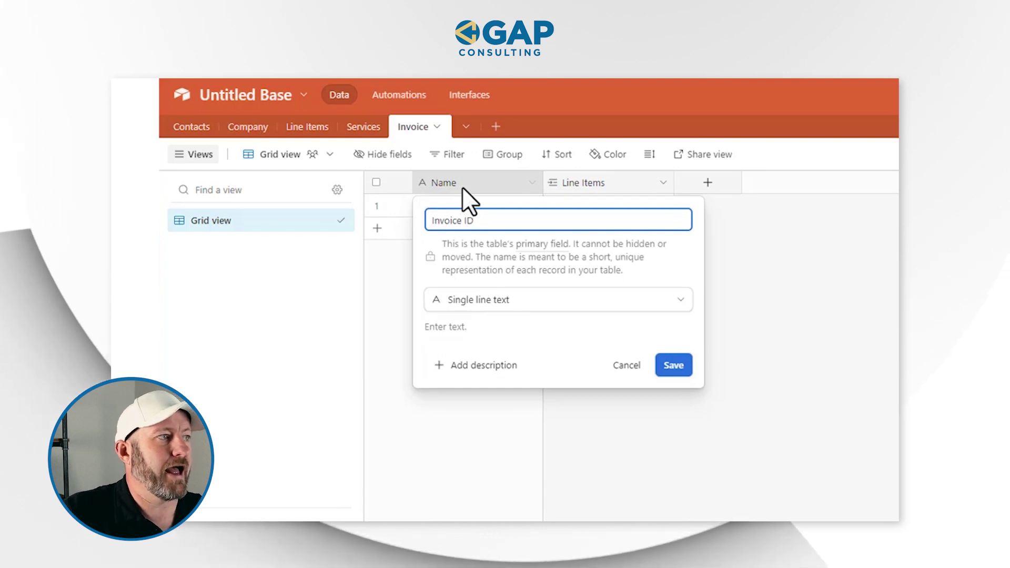
pyautogui.click(674, 365)
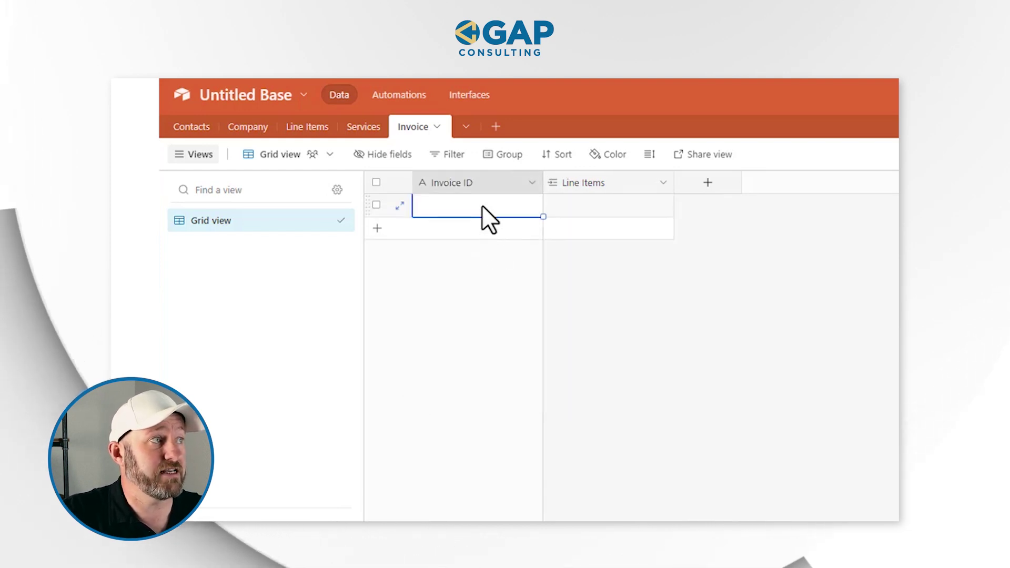
# Give the first invoice the ID 1001 and narrow the Invoice ID column.
pyautogui.write('1001')
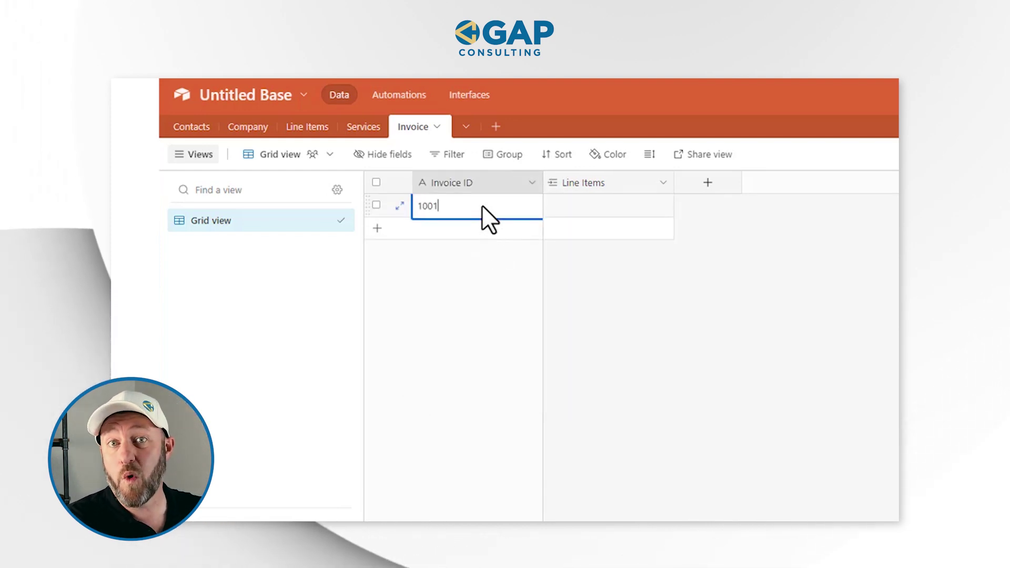
pyautogui.press('Tab')
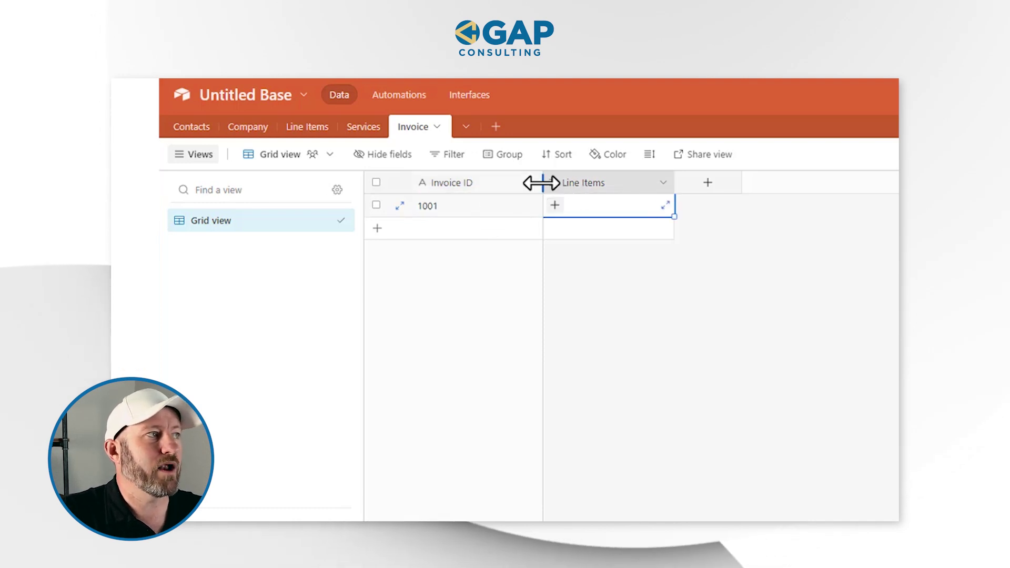
pyautogui.moveTo(543, 183); pyautogui.dragTo(522, 183)
pyautogui.click(688, 182)
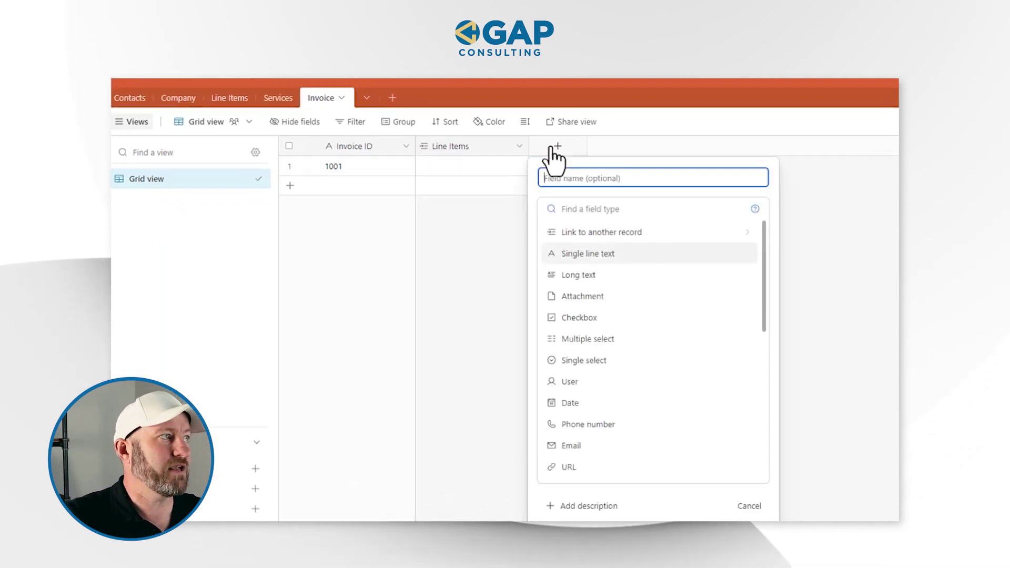
# Add a Company field on Invoice that links to the Company table.
pyautogui.write('Company')
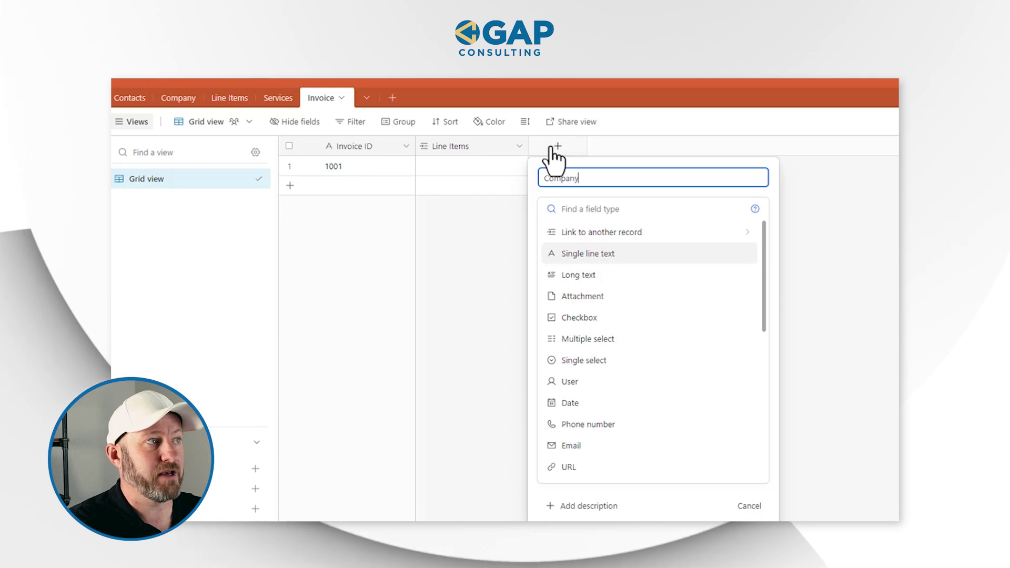
pyautogui.press('Tab')
pyautogui.write('com')
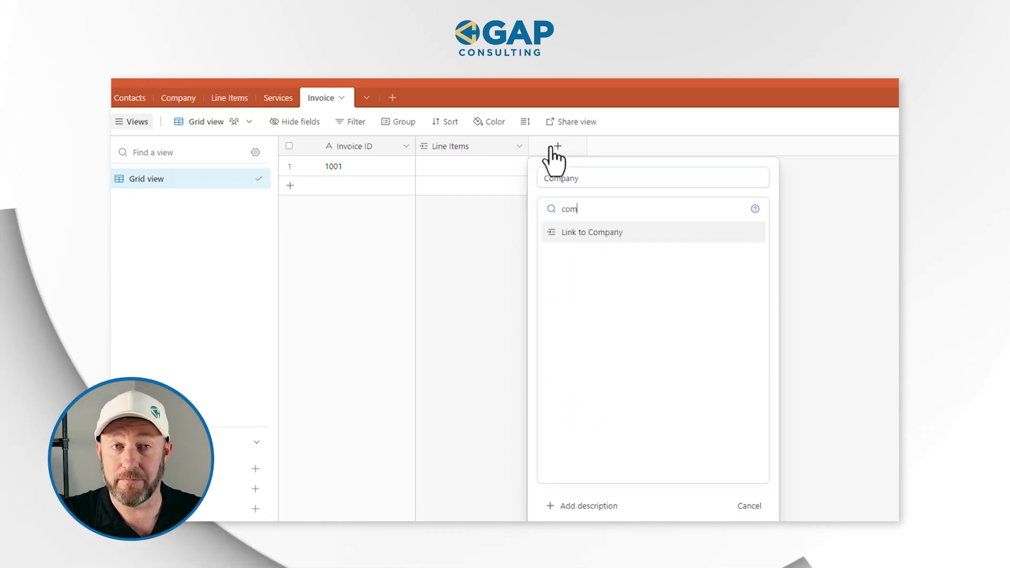
pyautogui.click(577, 240)
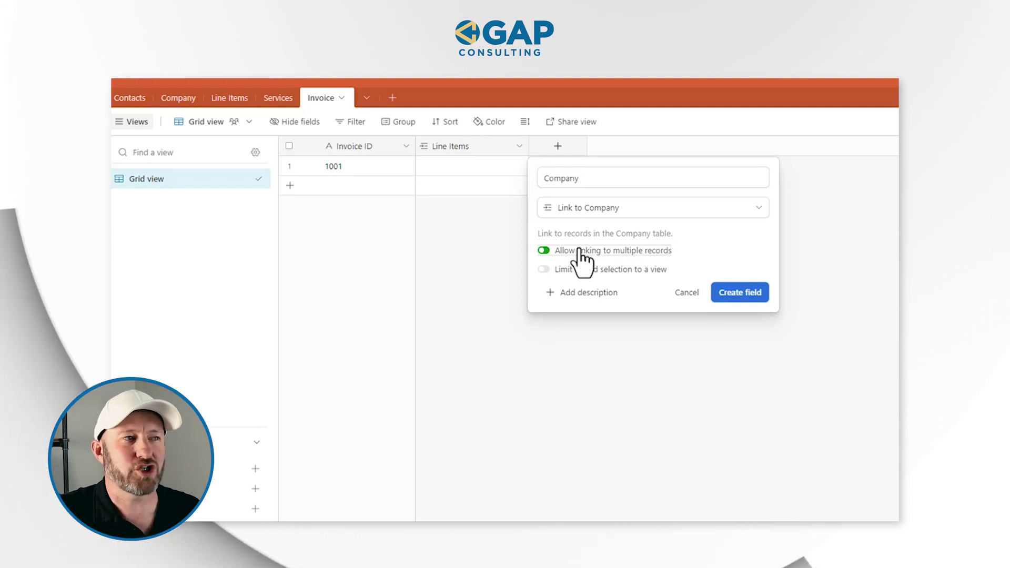
pyautogui.click(740, 292)
# Link invoice 1001 to GAP Consulting, narrow the Company column, and go to Company.
pyautogui.click(539, 166)
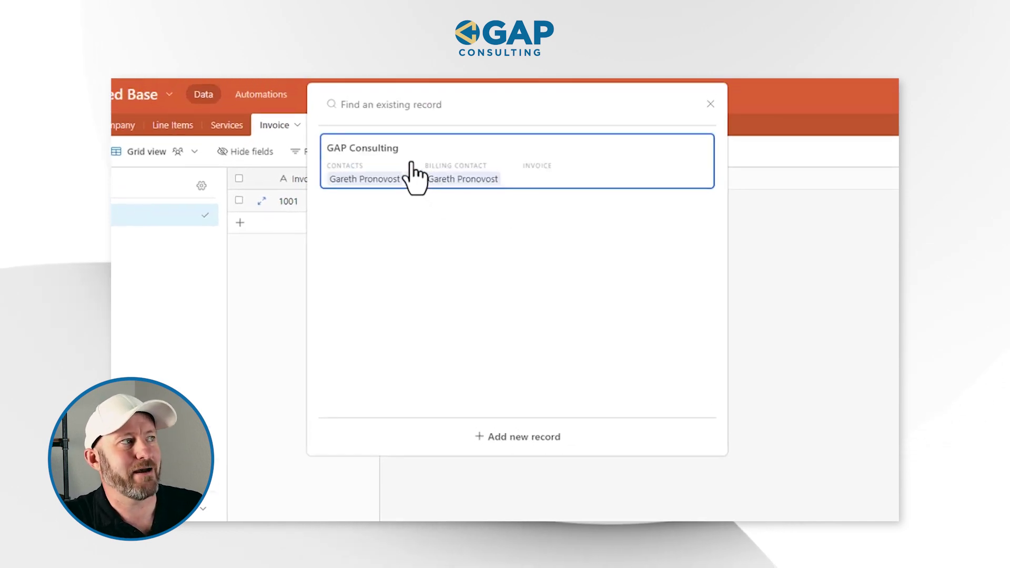
pyautogui.click(414, 178)
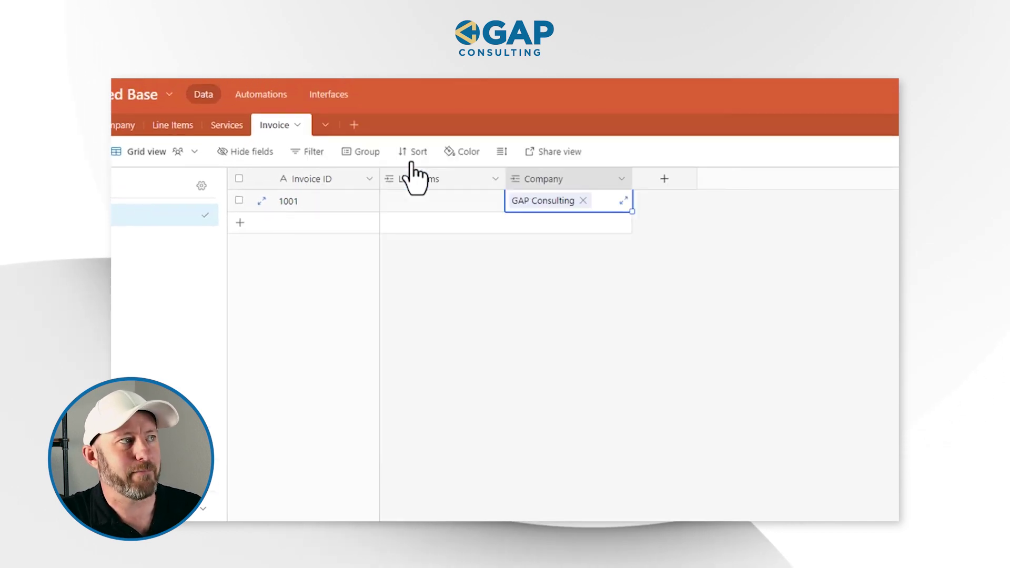
pyautogui.moveTo(631, 182); pyautogui.dragTo(609, 181)
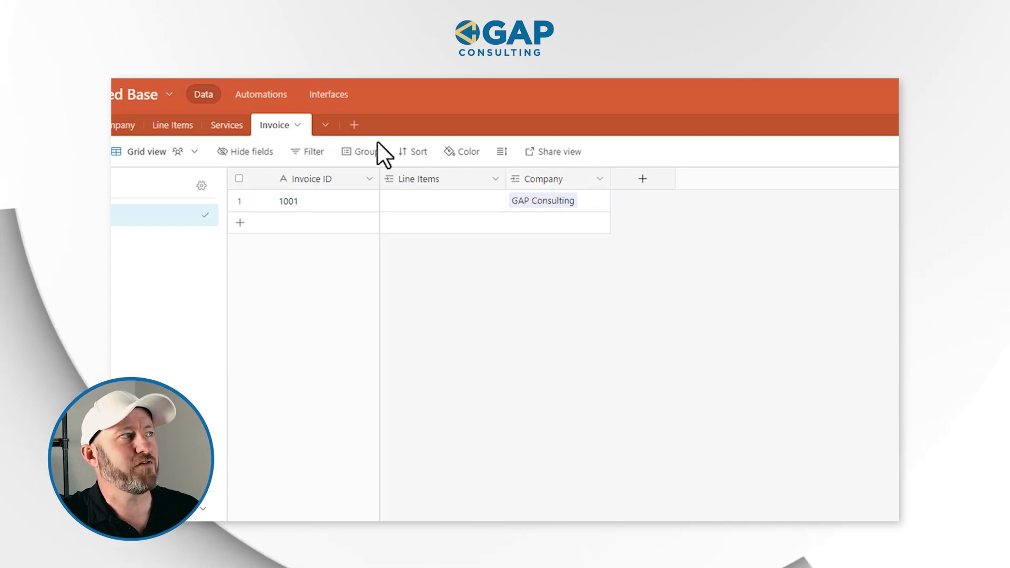
pyautogui.click(119, 125)
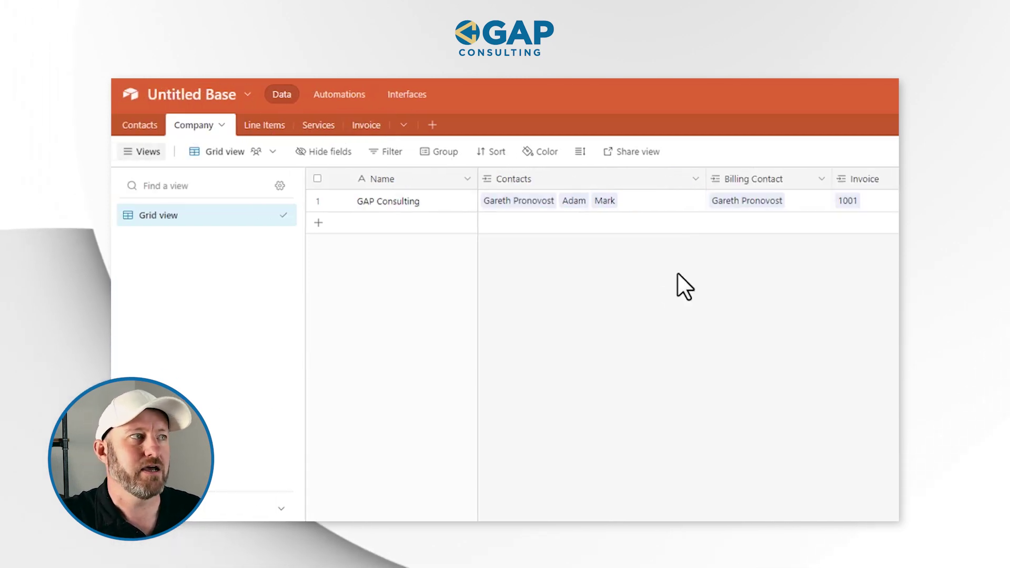
# Add a Lookup field named Billing Email to the Company table.
pyautogui.click(766, 202)
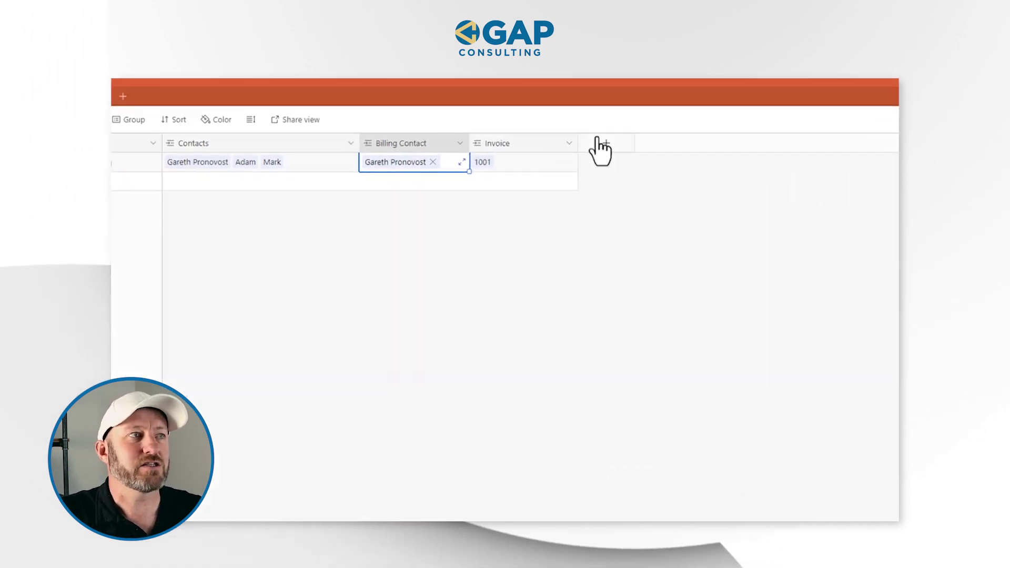
pyautogui.click(544, 138)
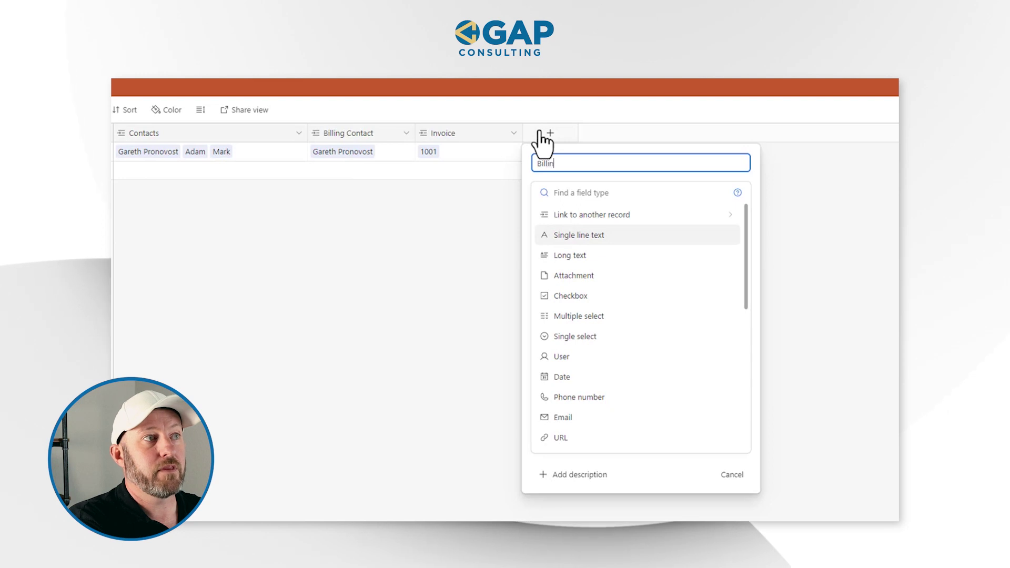
pyautogui.write('Billing Email')
pyautogui.press('Tab')
pyautogui.write('loo')
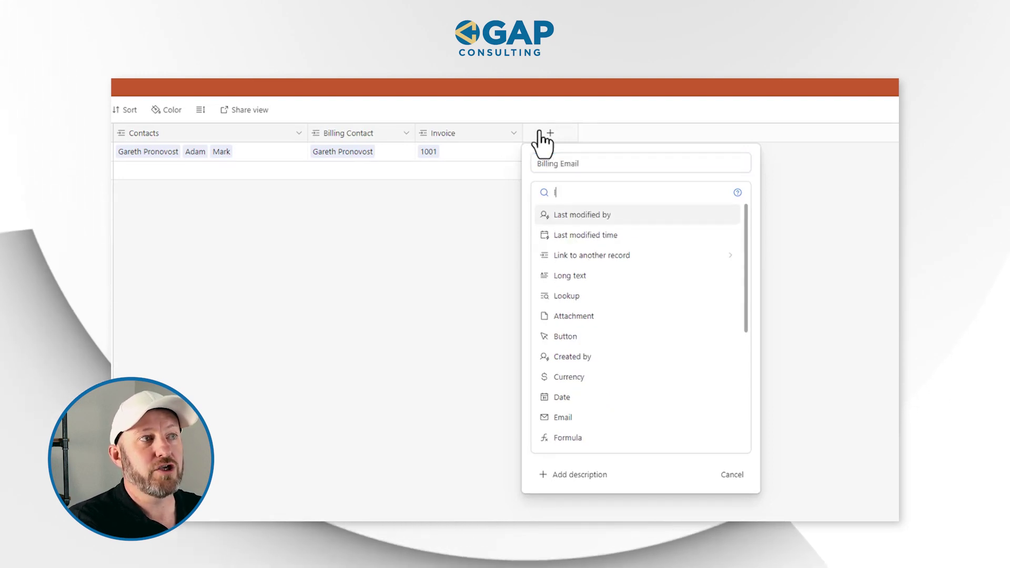
pyautogui.click(610, 217)
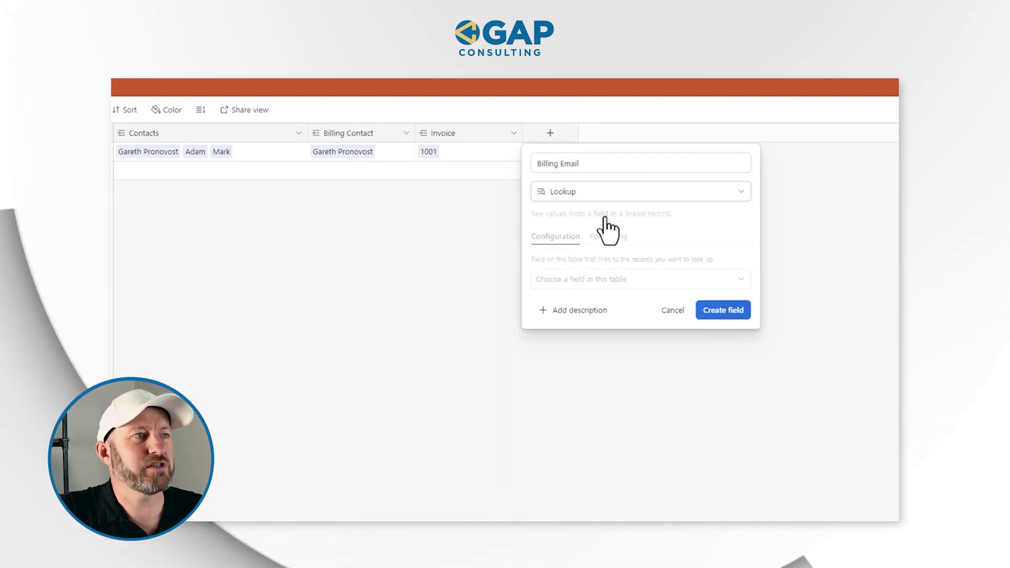
# Make Billing Email look up the contact's Email through Billing Contact, then check the values.
pyautogui.click(593, 281)
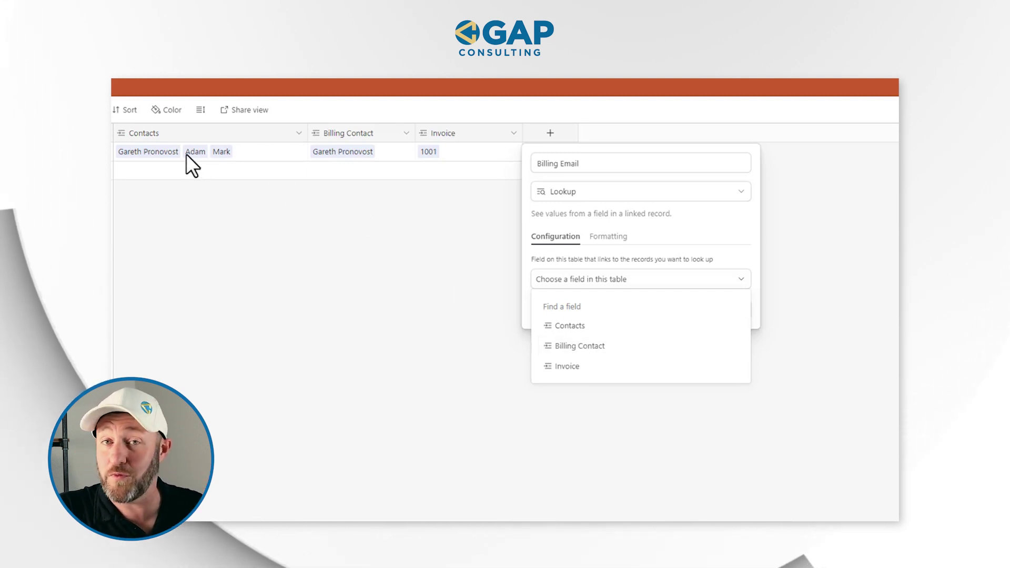
pyautogui.click(573, 347)
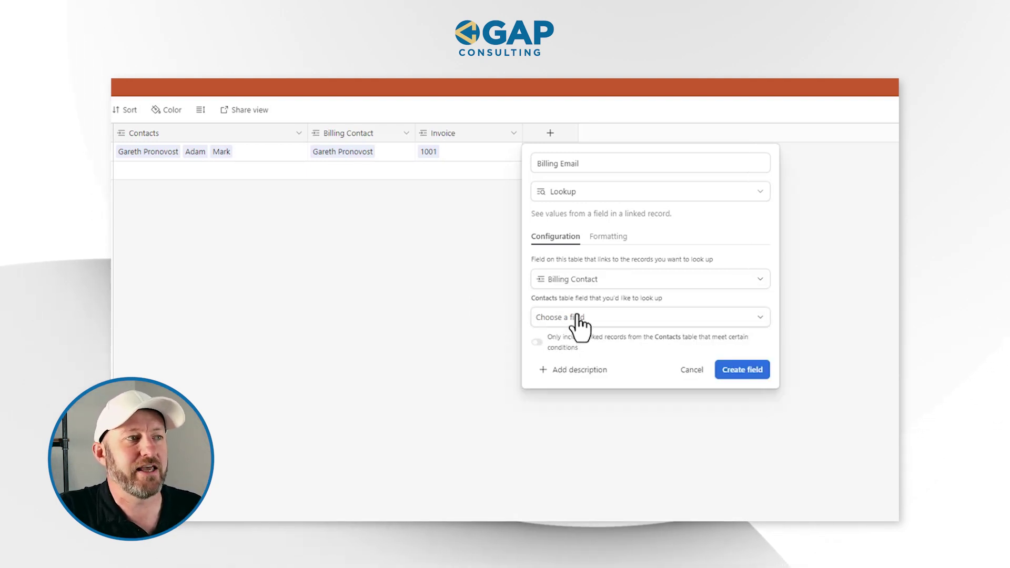
pyautogui.click(579, 317)
pyautogui.click(571, 422)
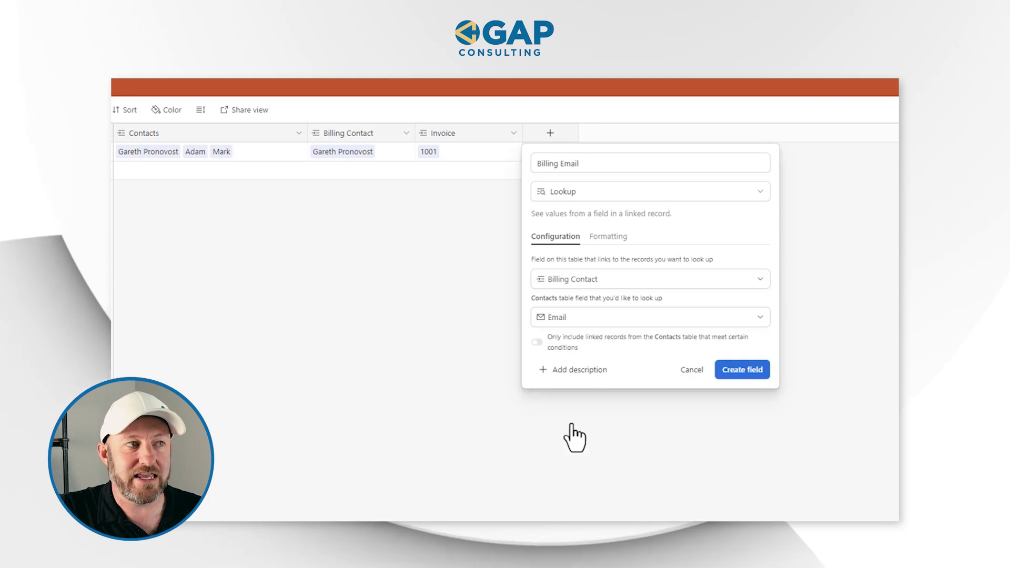
pyautogui.click(738, 374)
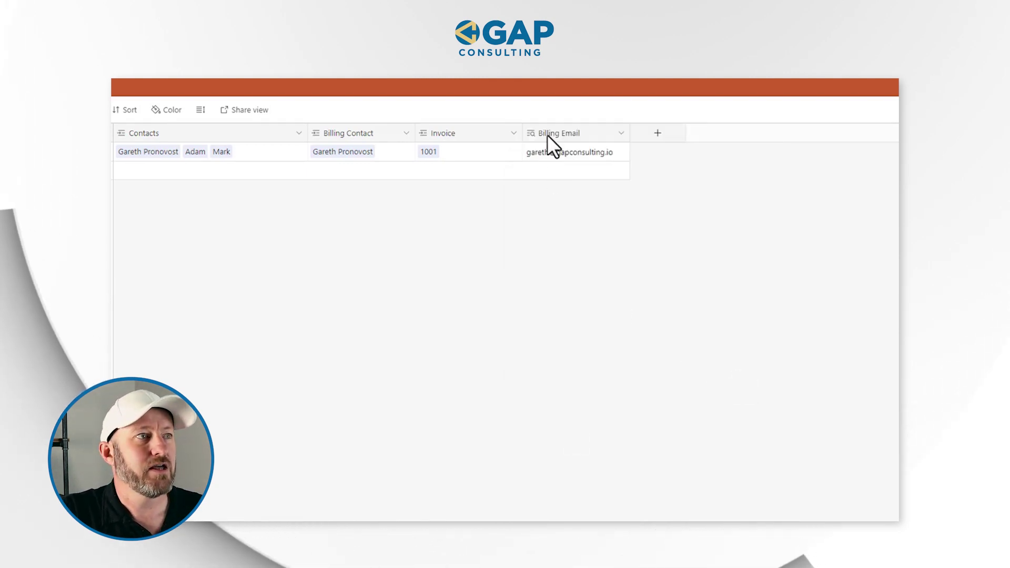
pyautogui.click(565, 153)
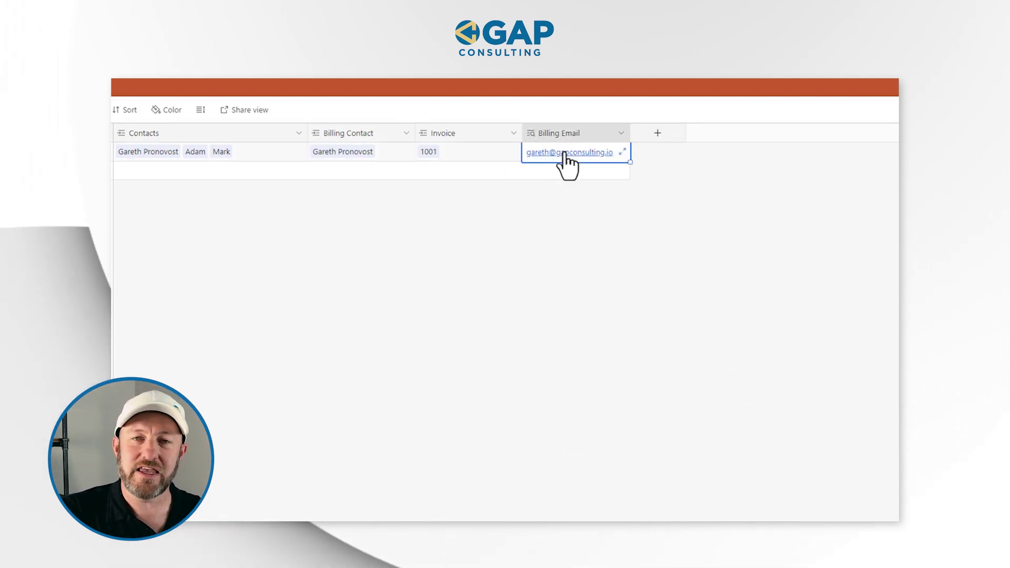
pyautogui.click(339, 158)
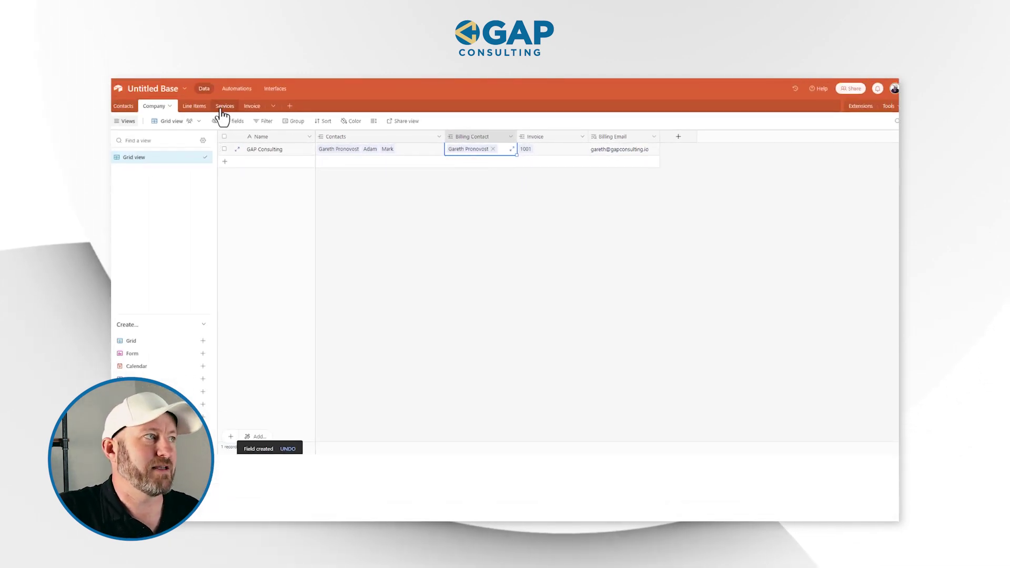
# On Invoice, add a Billing Email lookup that pulls Billing Email through the Company link.
pyautogui.click(252, 106)
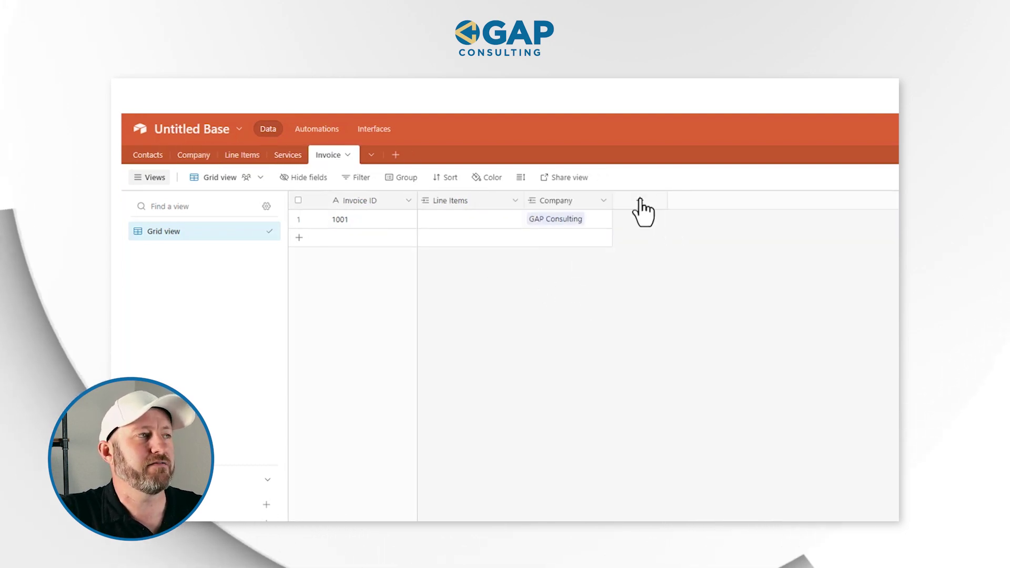
pyautogui.click(554, 201)
pyautogui.write('Billin')
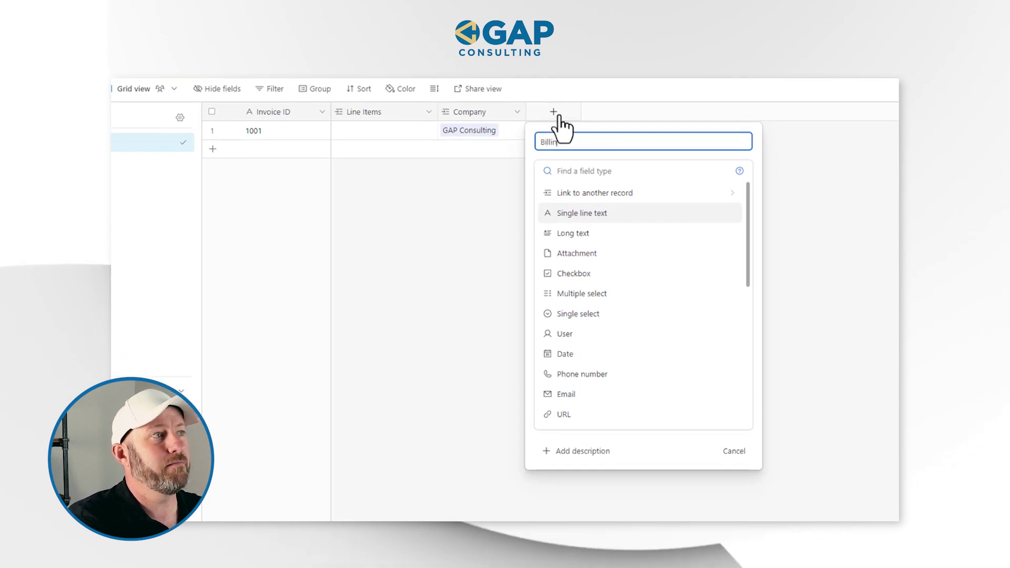
pyautogui.write('g Nail')
pyautogui.press('Tab')
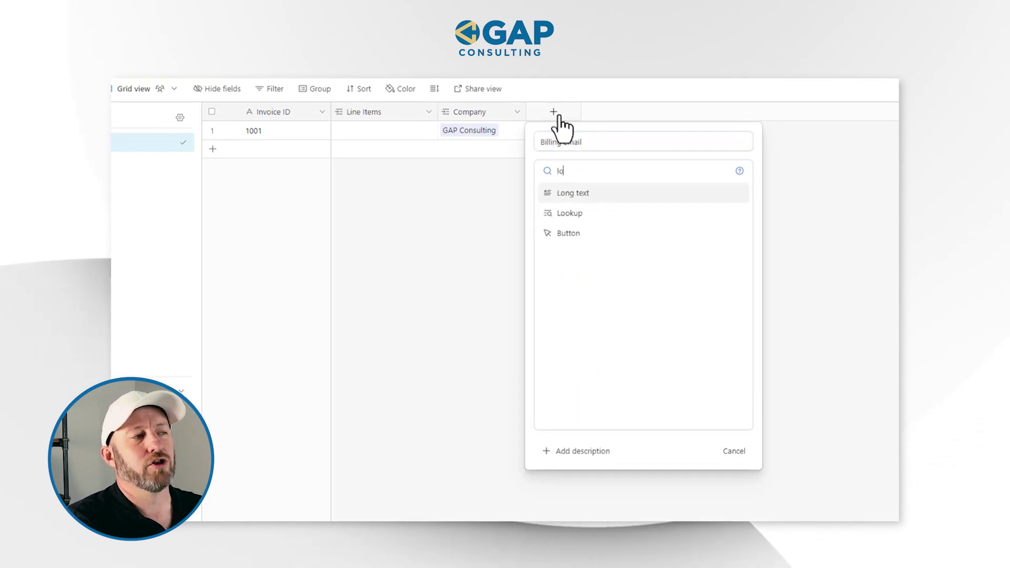
pyautogui.click(604, 194)
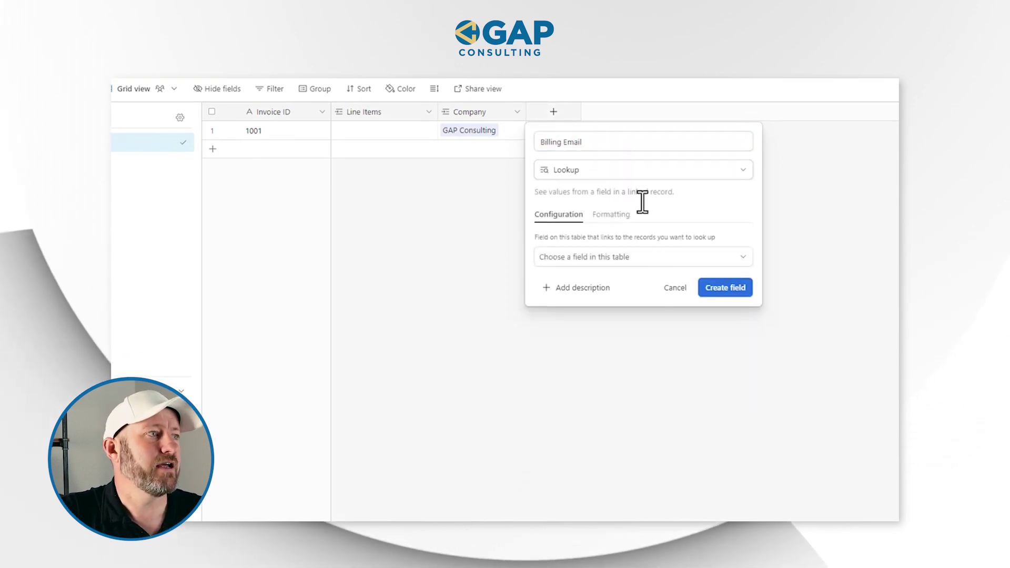
pyautogui.click(608, 258)
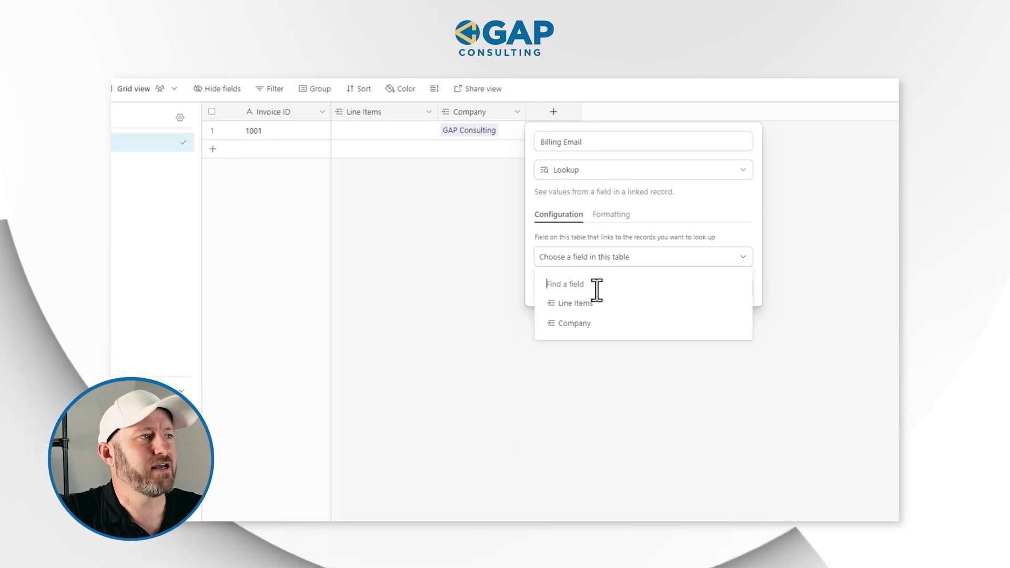
pyautogui.click(586, 323)
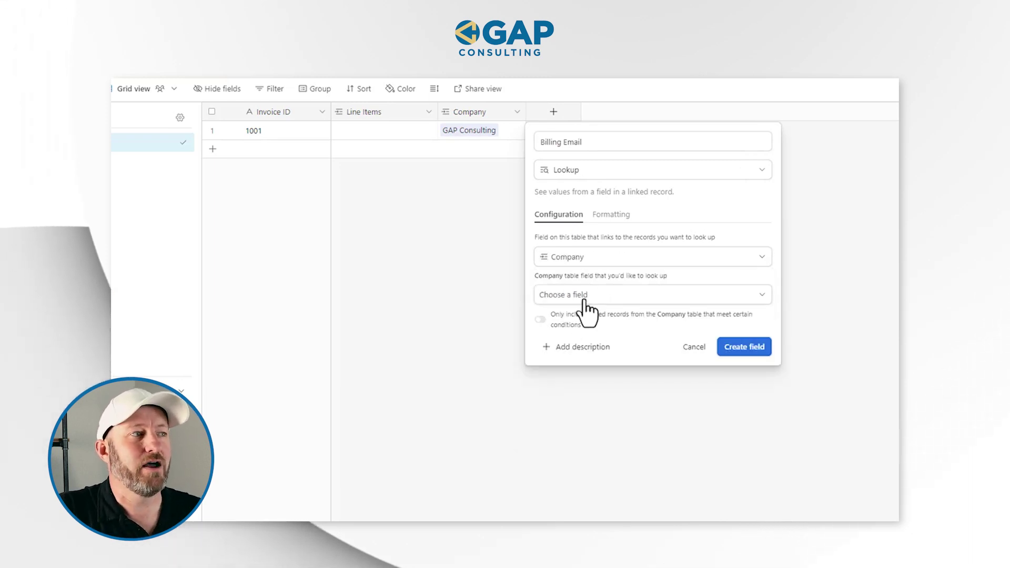
pyautogui.click(582, 294)
pyautogui.click(583, 423)
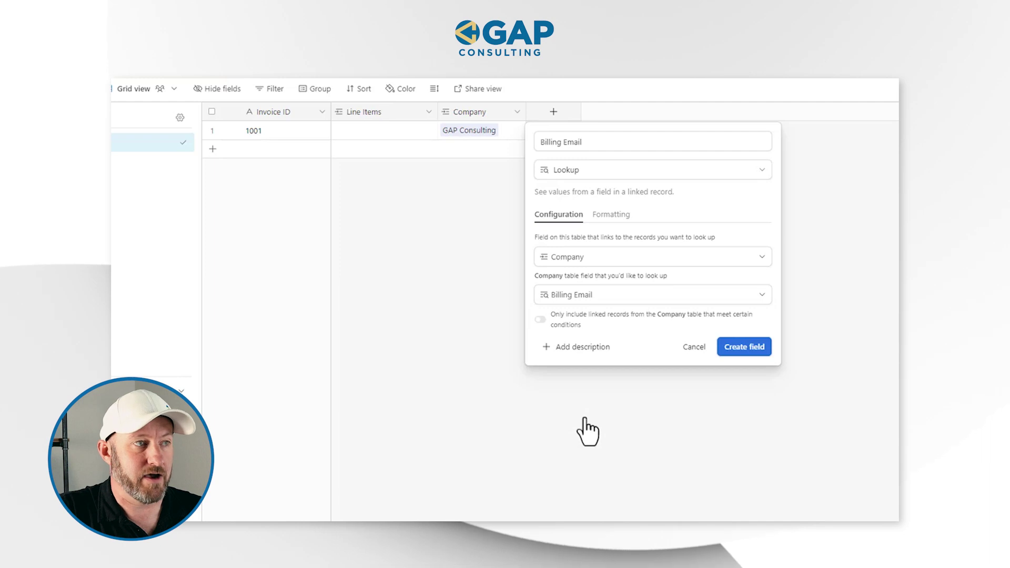
pyautogui.click(745, 349)
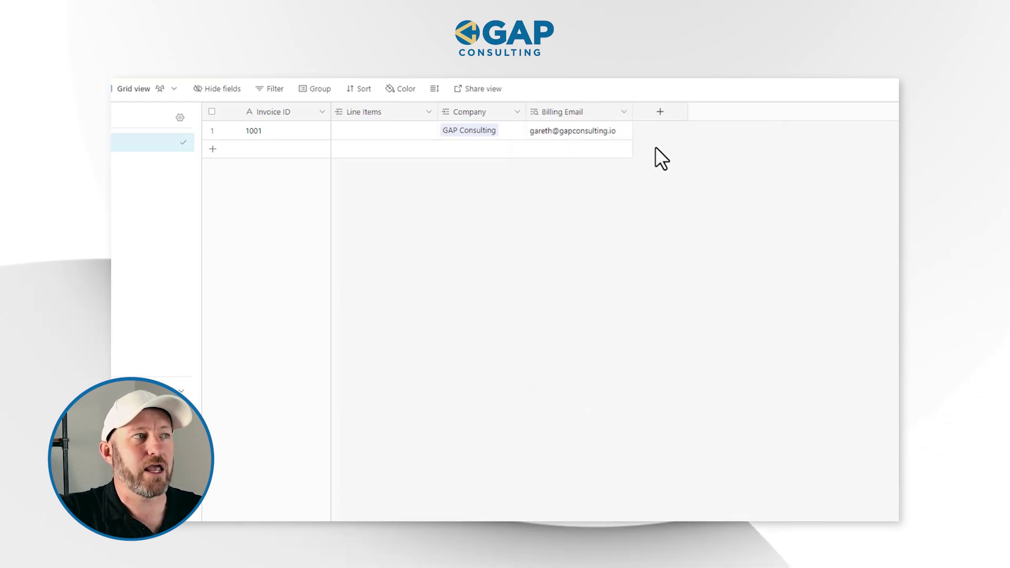
pyautogui.moveTo(605, 119); pyautogui.dragTo(653, 117)
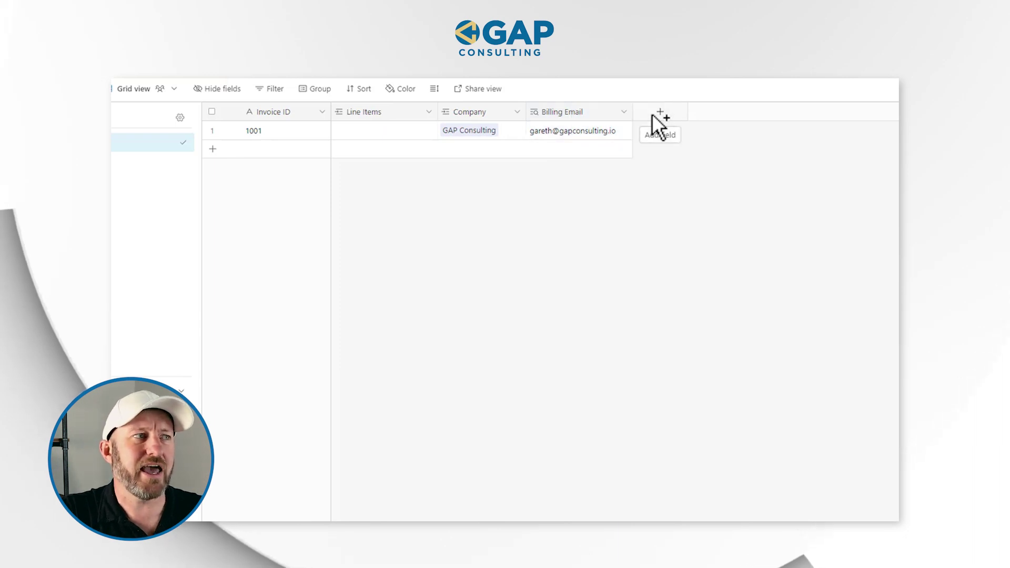
# Rename the copied lookup to Billing Contact and make it look up the company's Billing Contact.
pyautogui.doubleClick(684, 113)
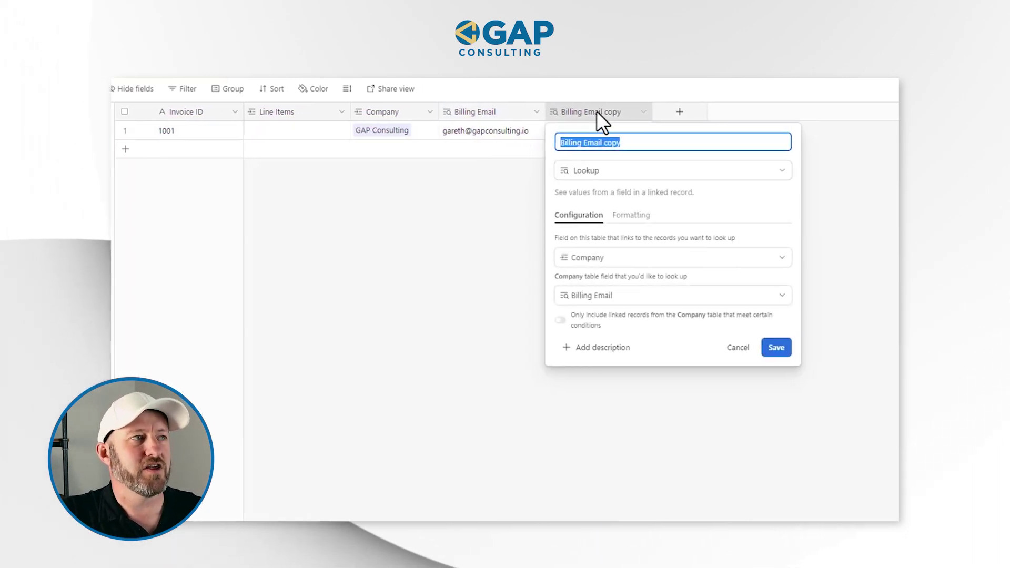
pyautogui.write('B')
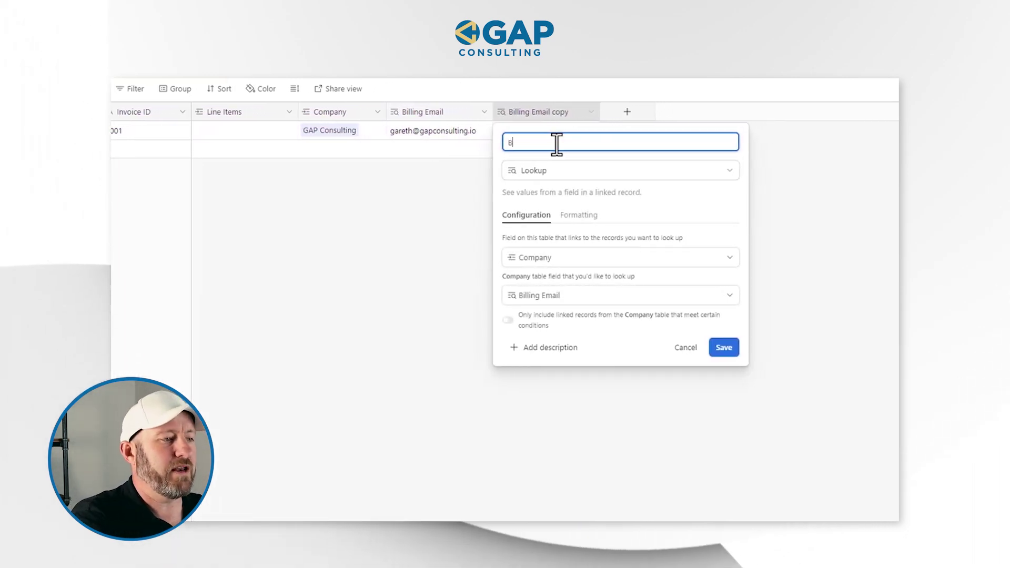
pyautogui.write('illing Contac')
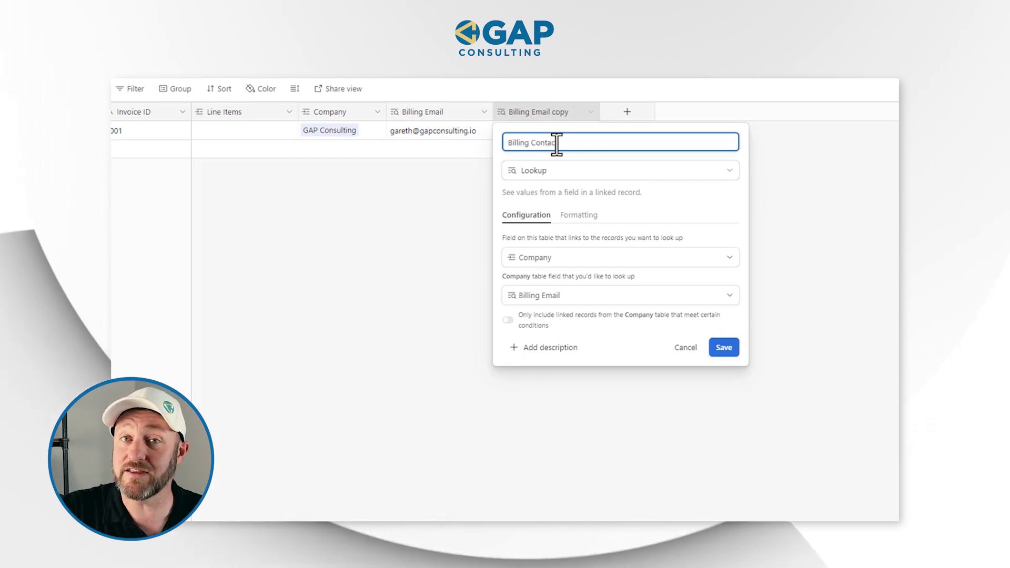
pyautogui.write('t')
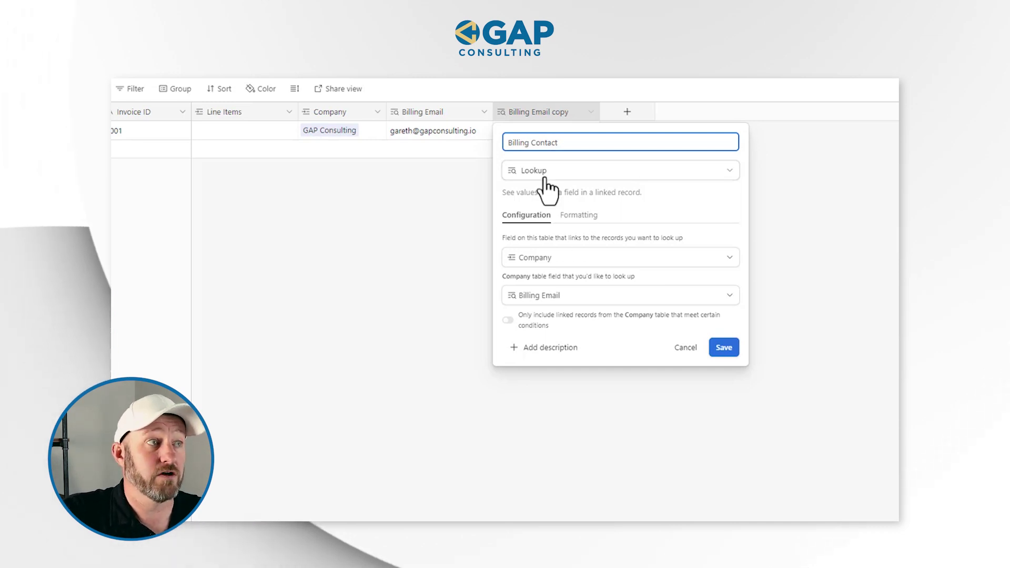
pyautogui.click(573, 296)
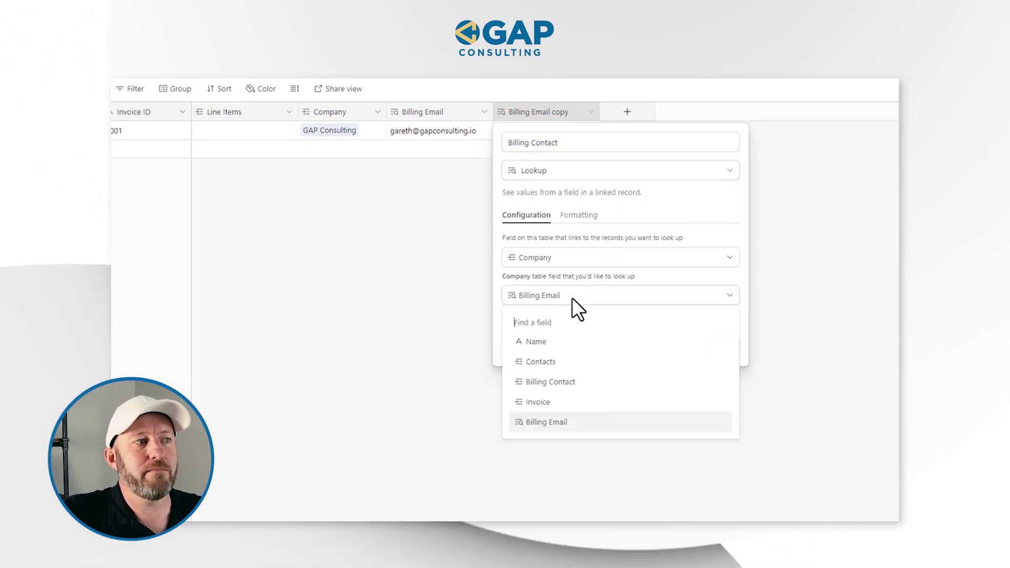
pyautogui.click(568, 385)
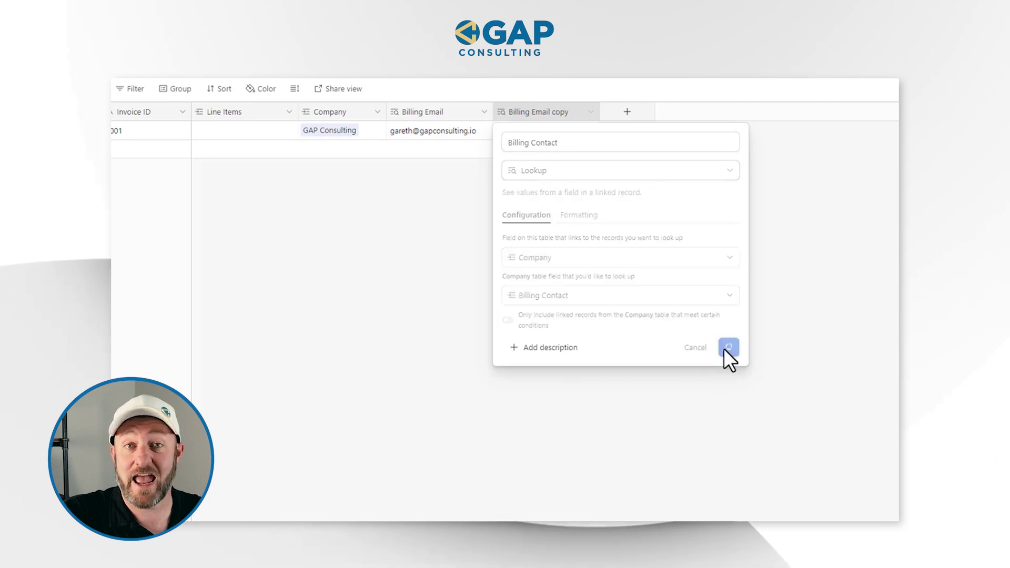
# Move Billing Contact before Billing Email and check the Company, Billing Contact and Billing Email values.
pyautogui.moveTo(553, 112); pyautogui.dragTo(336, 112)
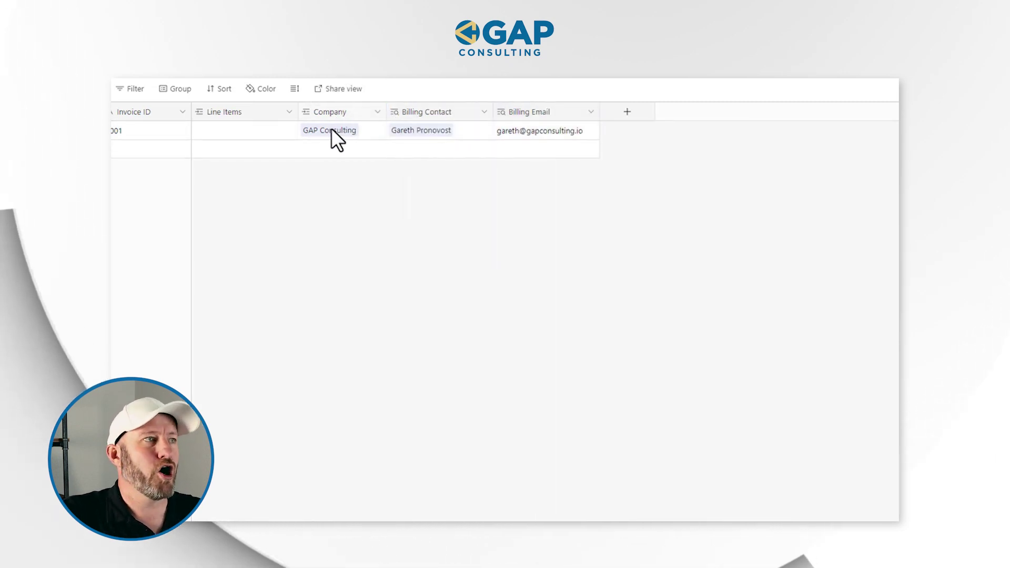
pyautogui.click(328, 131)
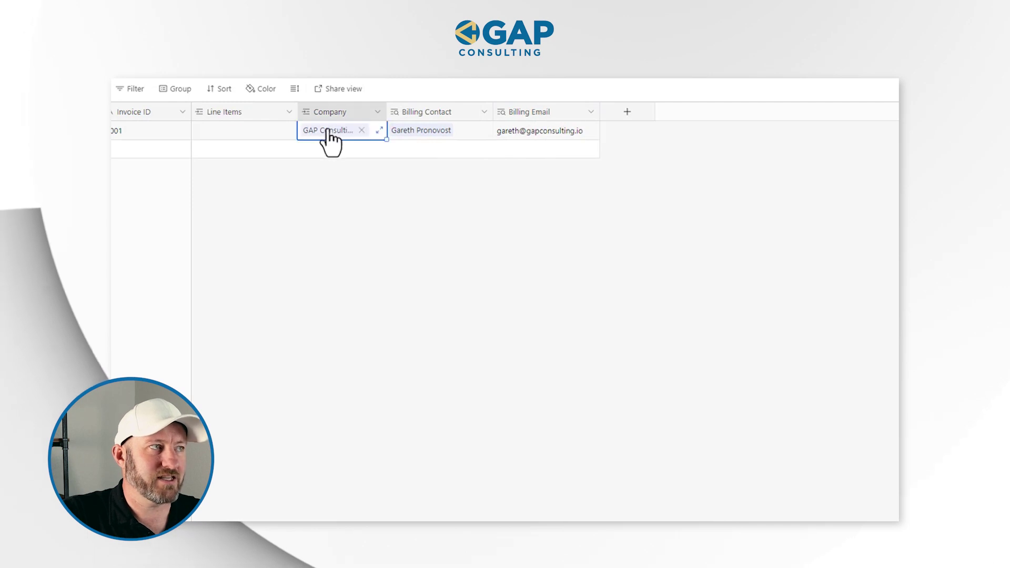
pyautogui.click(426, 131)
pyautogui.click(538, 132)
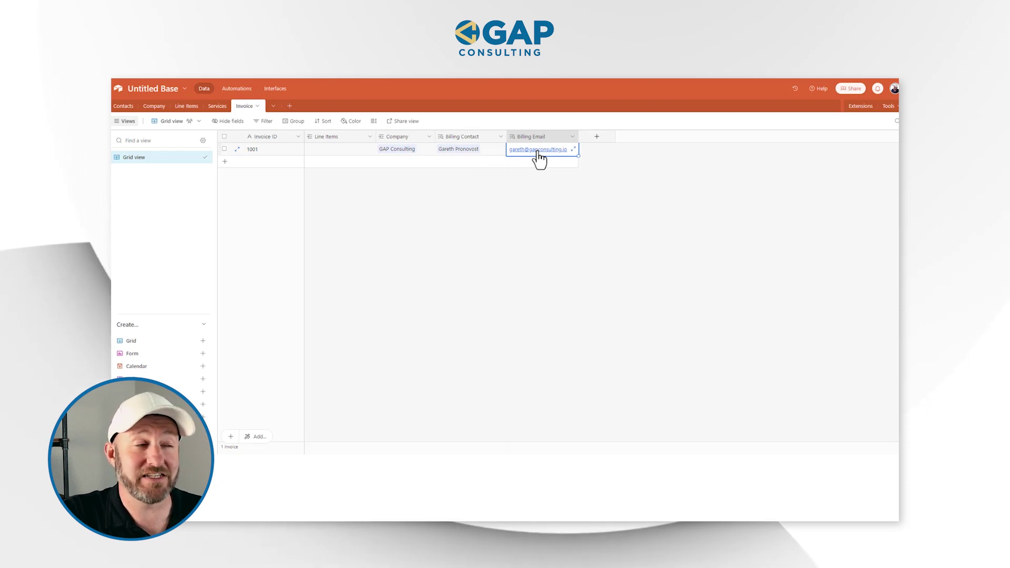
pyautogui.click(182, 108)
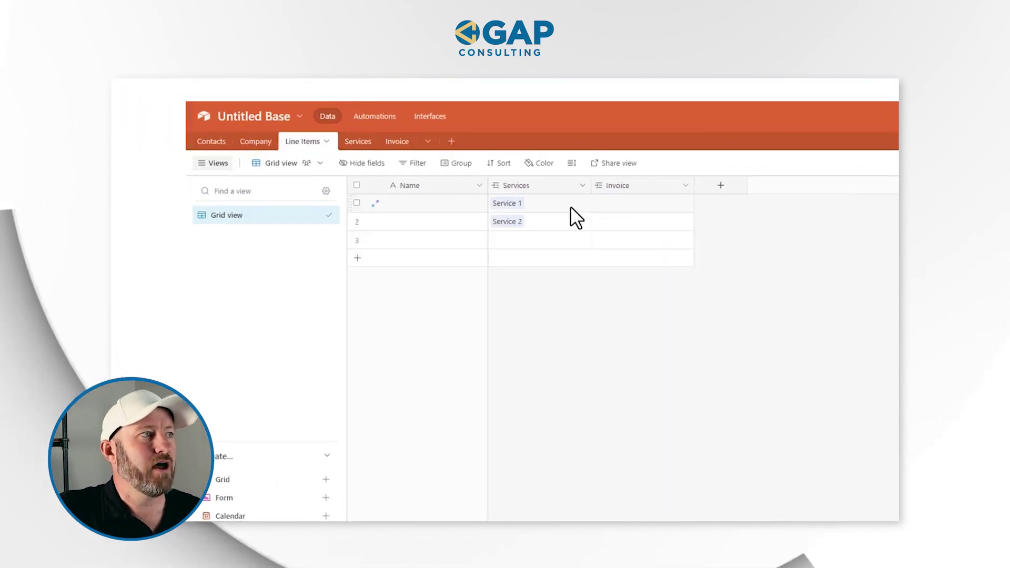
# Link the first line item's Invoice cell to invoice 1001.
pyautogui.doubleClick(601, 206)
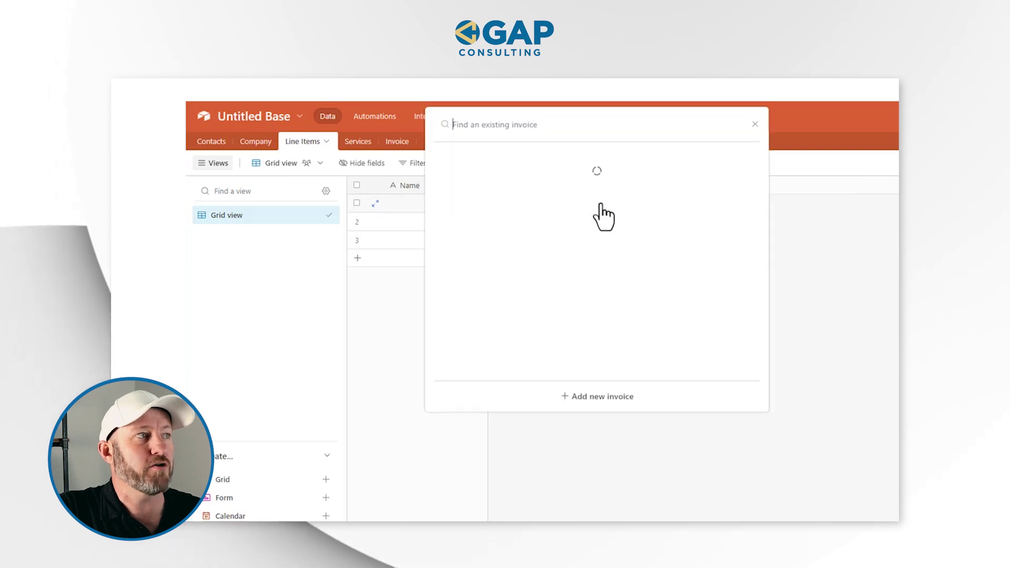
pyautogui.click(512, 196)
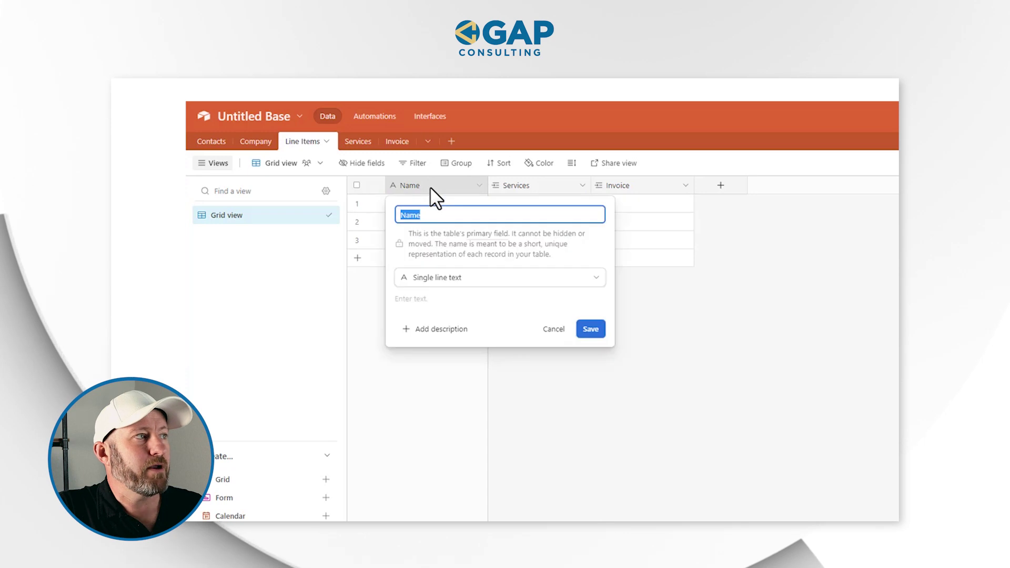
# Rename the primary field to Line Item ID and change its type to Formula.
pyautogui.write('Line Item ID')
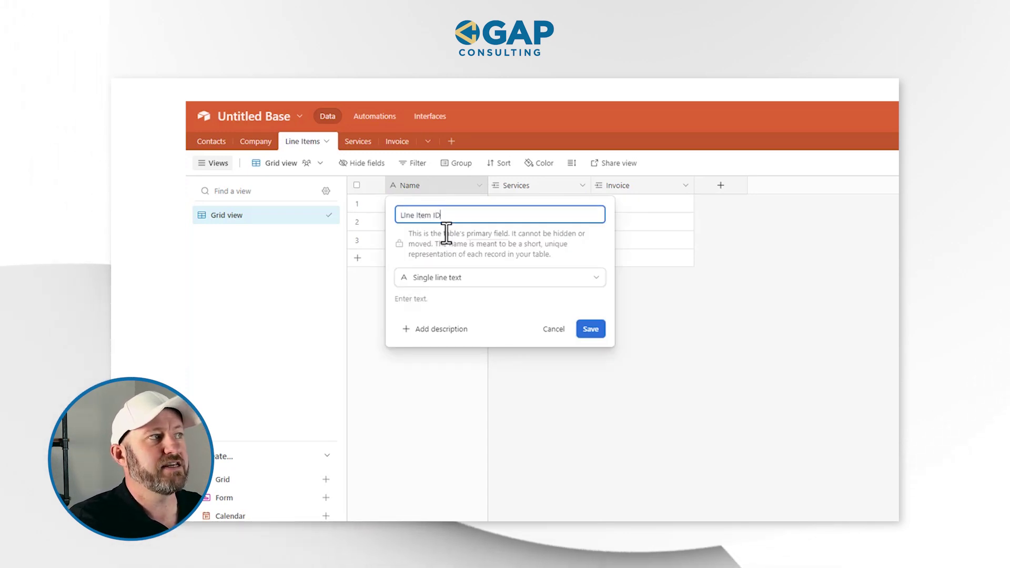
pyautogui.press('Tab')
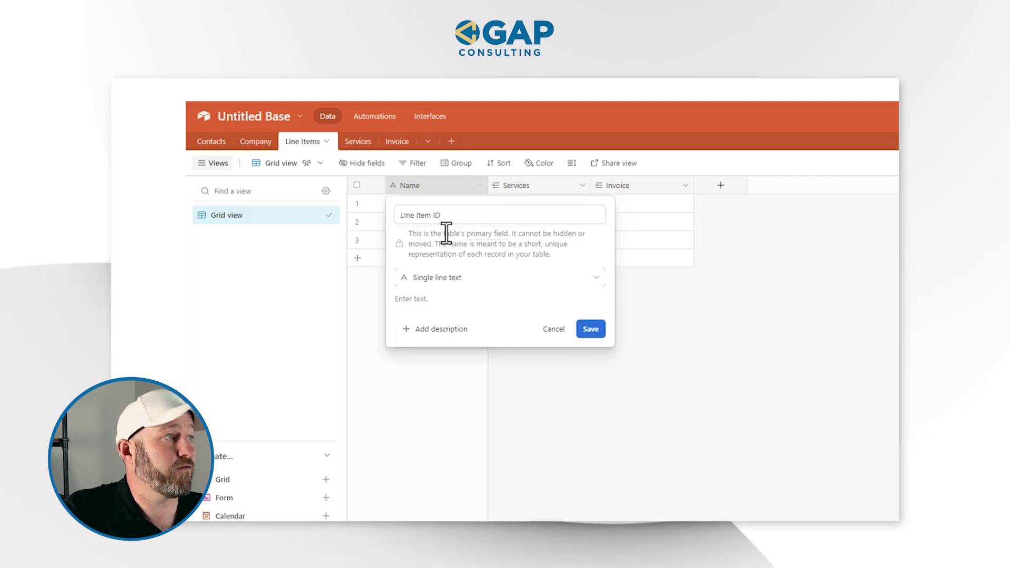
pyautogui.click(455, 277)
pyautogui.write('f')
pyautogui.click(463, 223)
# Set the Line Item ID formula to CONCATENATE(Invoice,' - ',Services), producing IDs like '1001 - Service 1'.
pyautogui.click(461, 270)
pyautogui.write('concat')
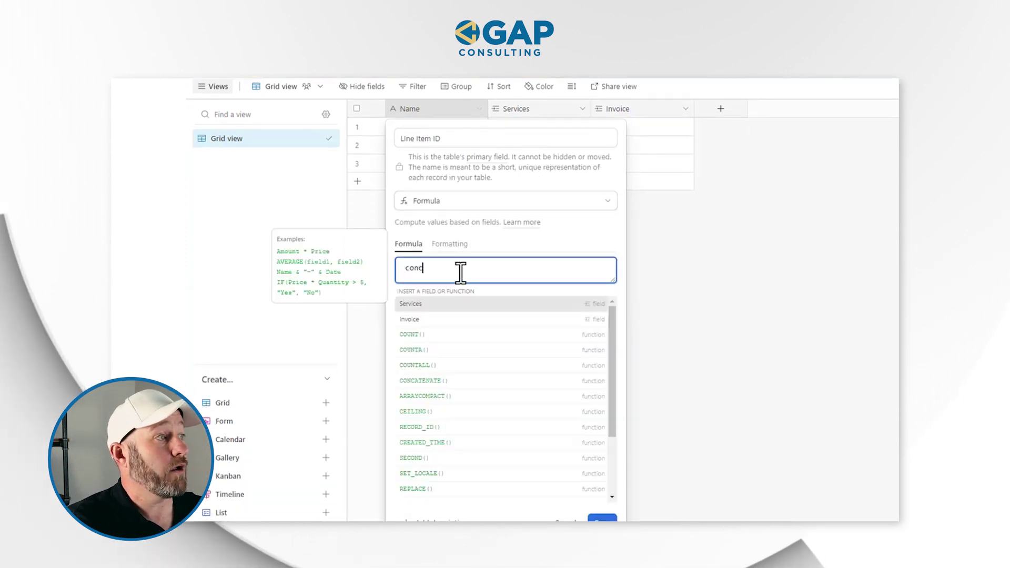
pyautogui.press('Tab')
pyautogui.write("Invoice,' - '")
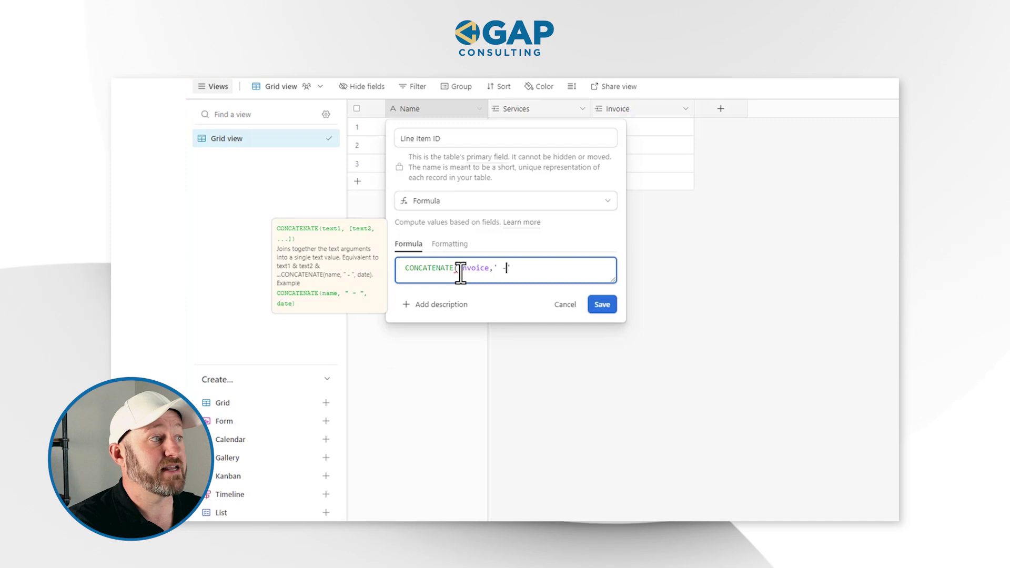
pyautogui.write(',Services')
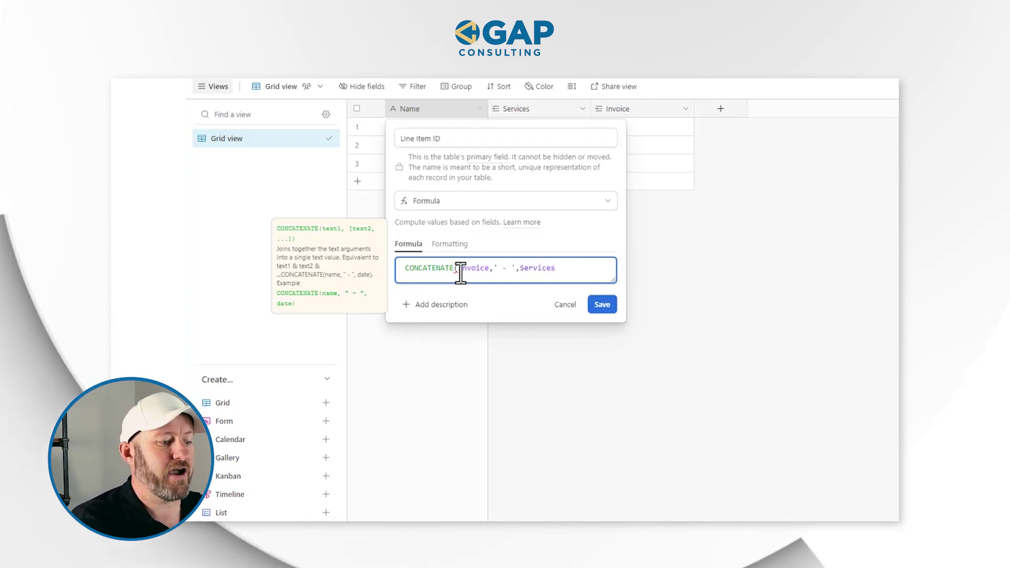
pyautogui.click(602, 304)
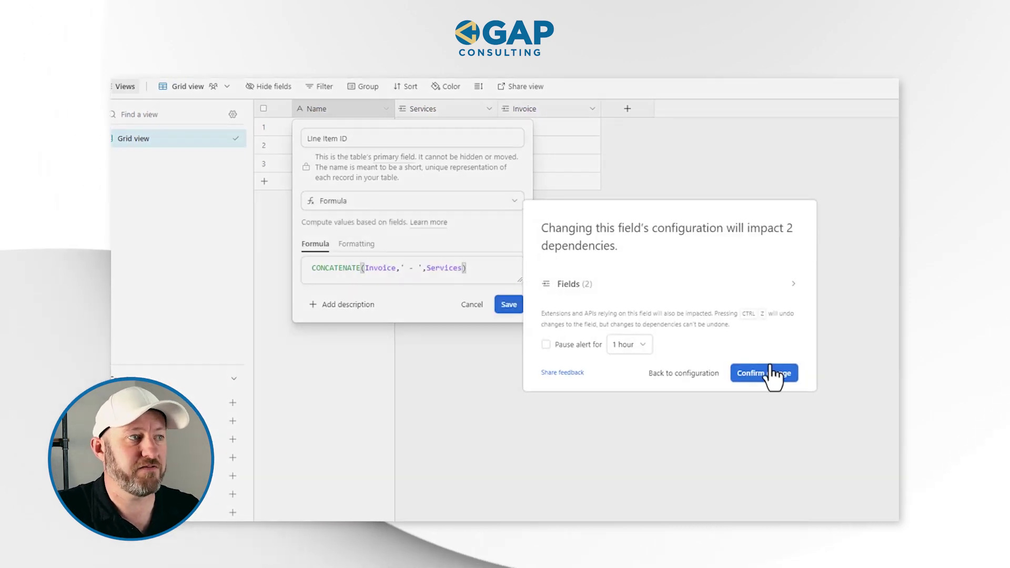
pyautogui.click(771, 372)
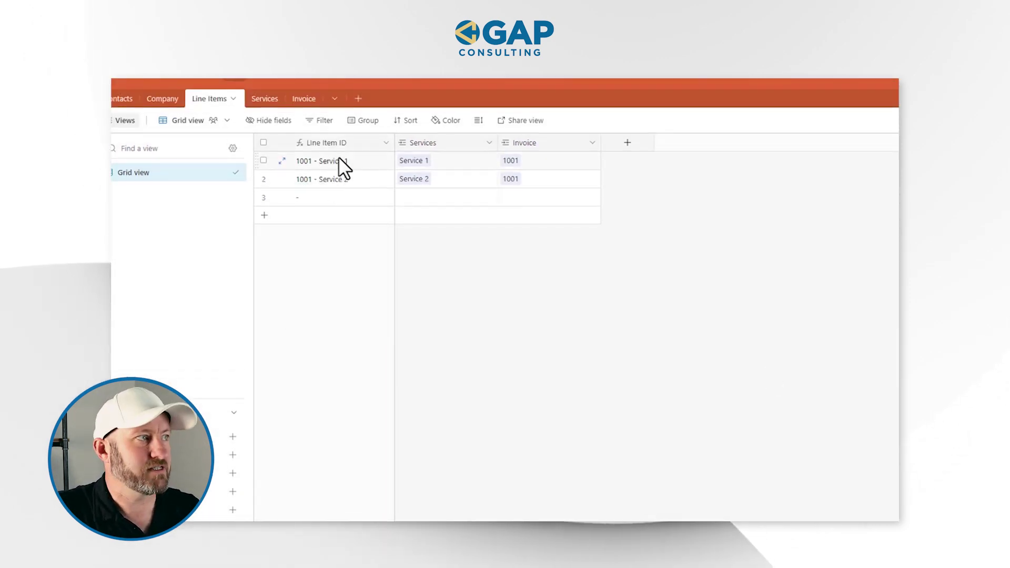
pyautogui.click(305, 169)
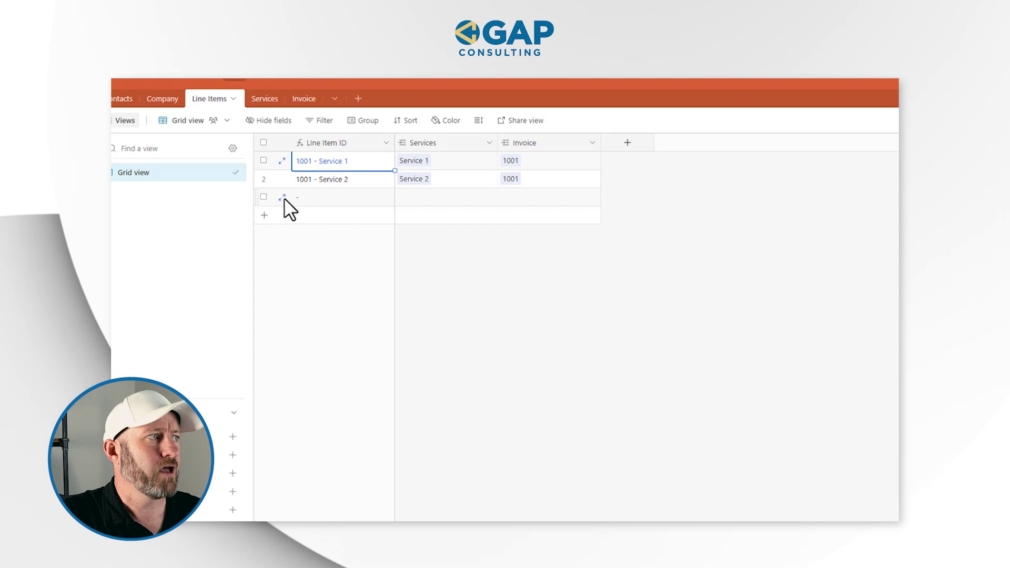
# Delete the empty third record from Line Items.
pyautogui.rightClick(266, 200)
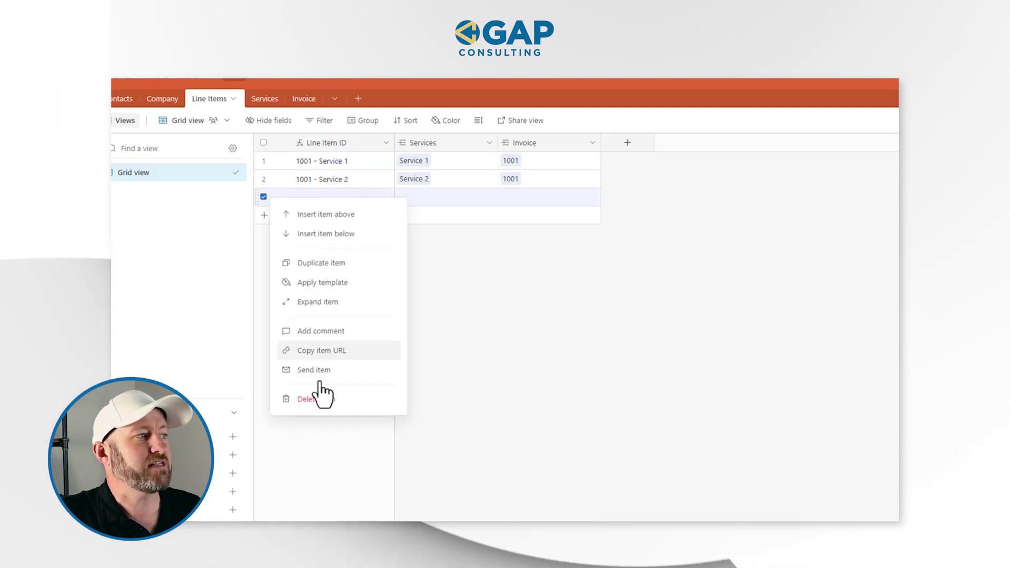
pyautogui.click(319, 401)
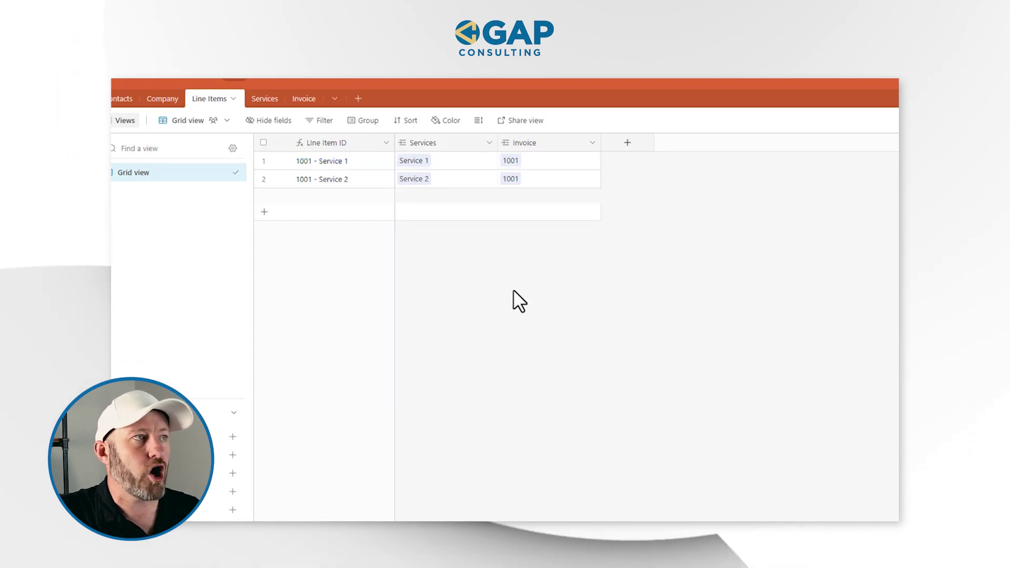
pyautogui.click(626, 143)
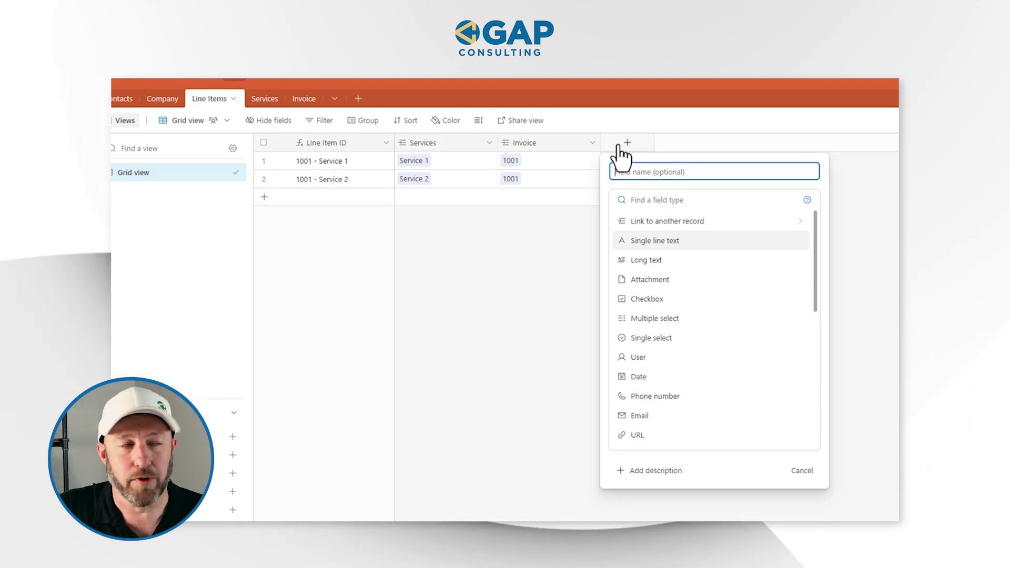
# Add a Cost lookup through the Services link pulling Cost of Services ($1,000.00 and $2,000.00).
pyautogui.write('Cost')
pyautogui.press('Tab')
pyautogui.write('lo')
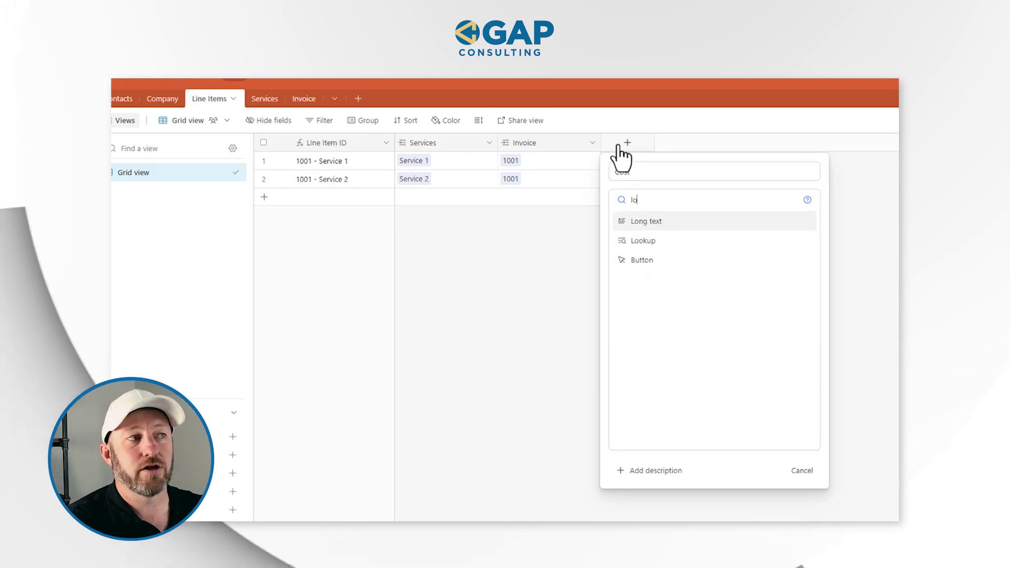
pyautogui.write('o')
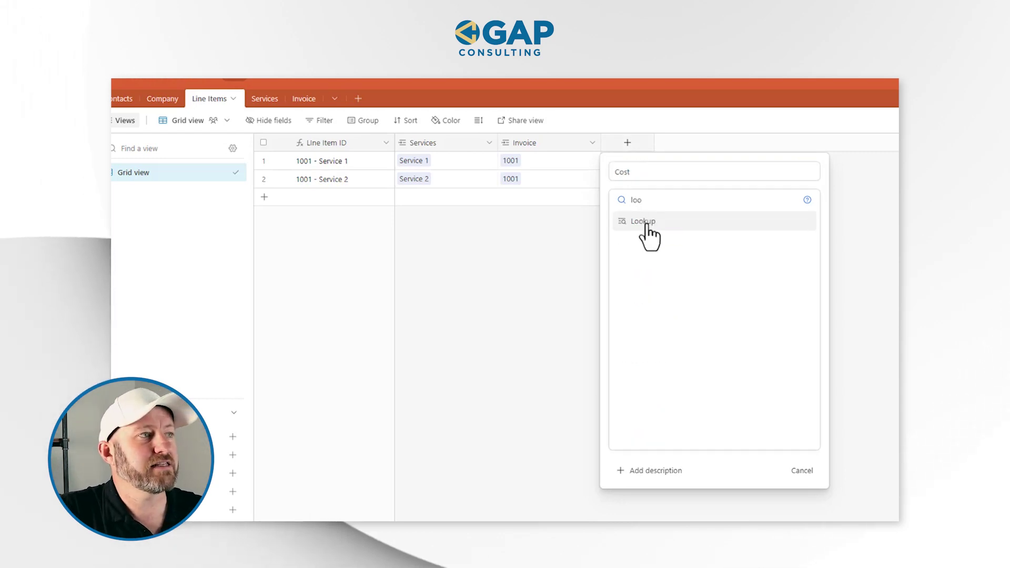
pyautogui.click(647, 221)
pyautogui.click(692, 283)
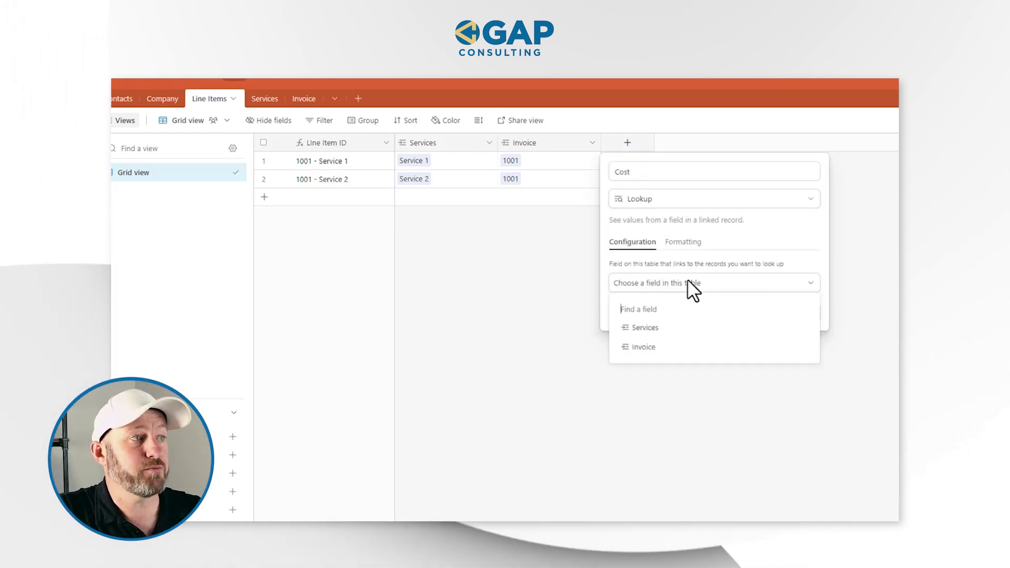
pyautogui.click(675, 329)
pyautogui.click(663, 322)
pyautogui.click(662, 404)
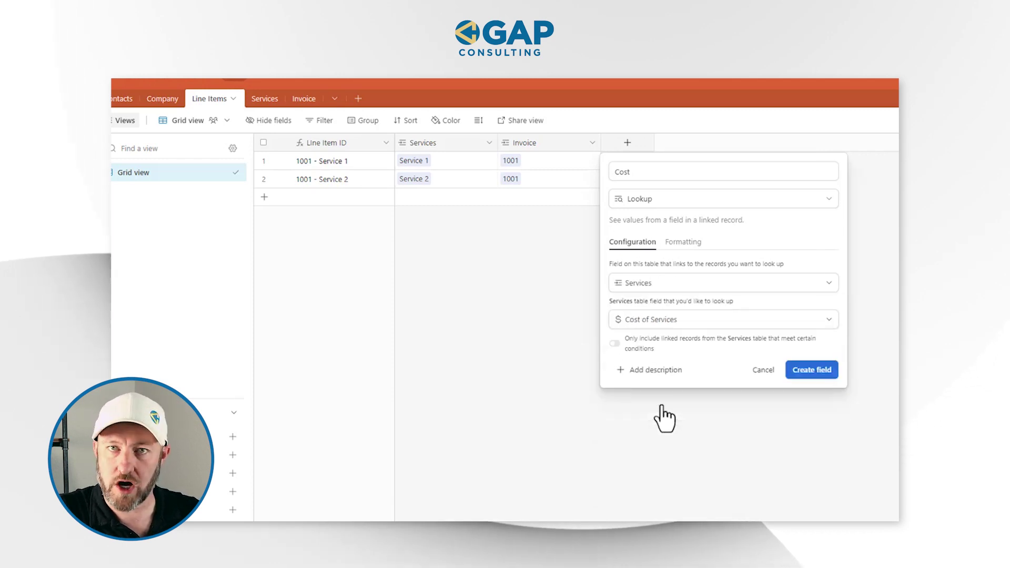
pyautogui.click(810, 370)
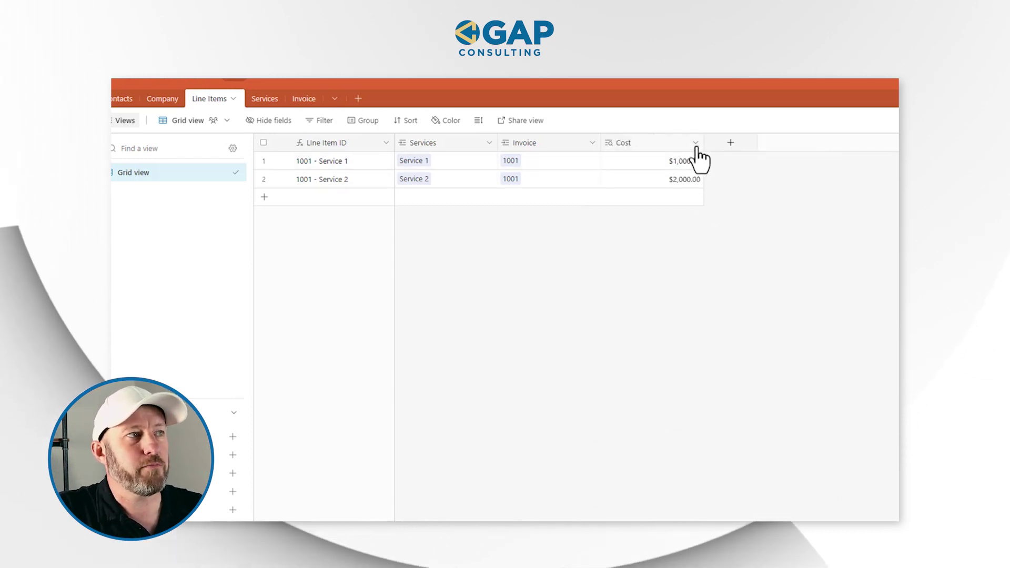
pyautogui.moveTo(683, 143); pyautogui.dragTo(658, 142)
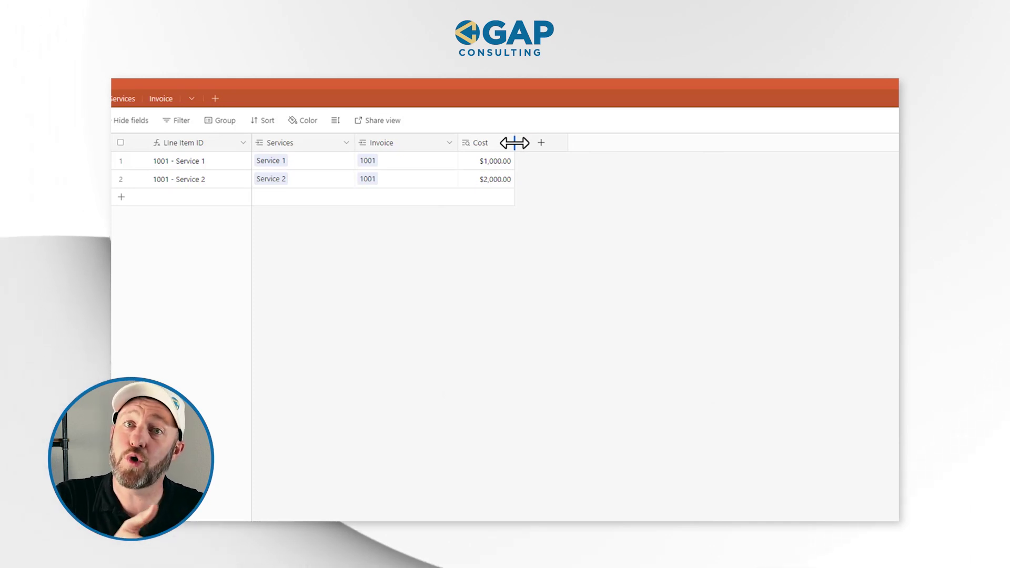
pyautogui.click(533, 147)
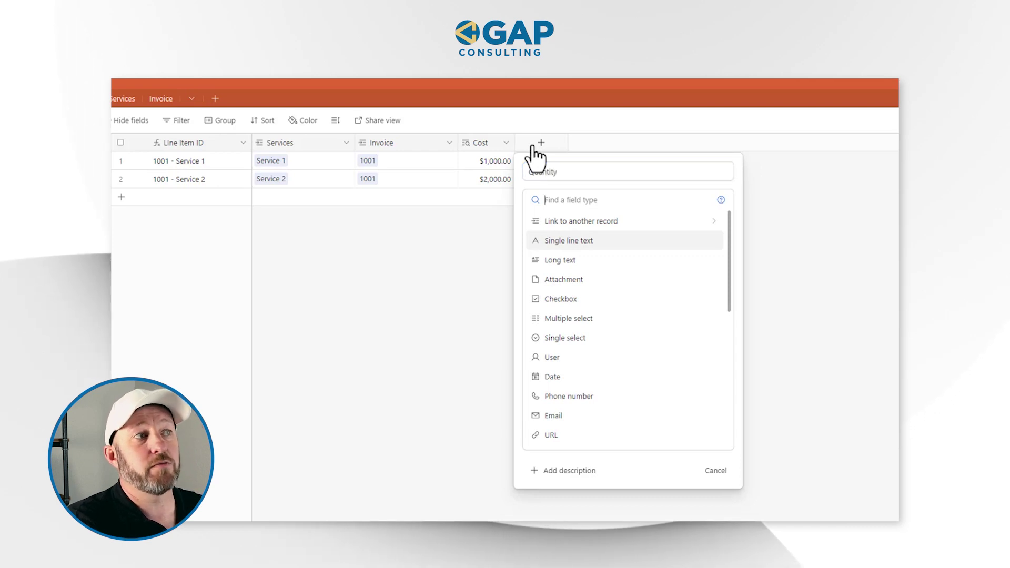
# Add an integer Number field Quantity and enter 1 and 2 for the two records.
pyautogui.write('num')
pyautogui.press('Return')
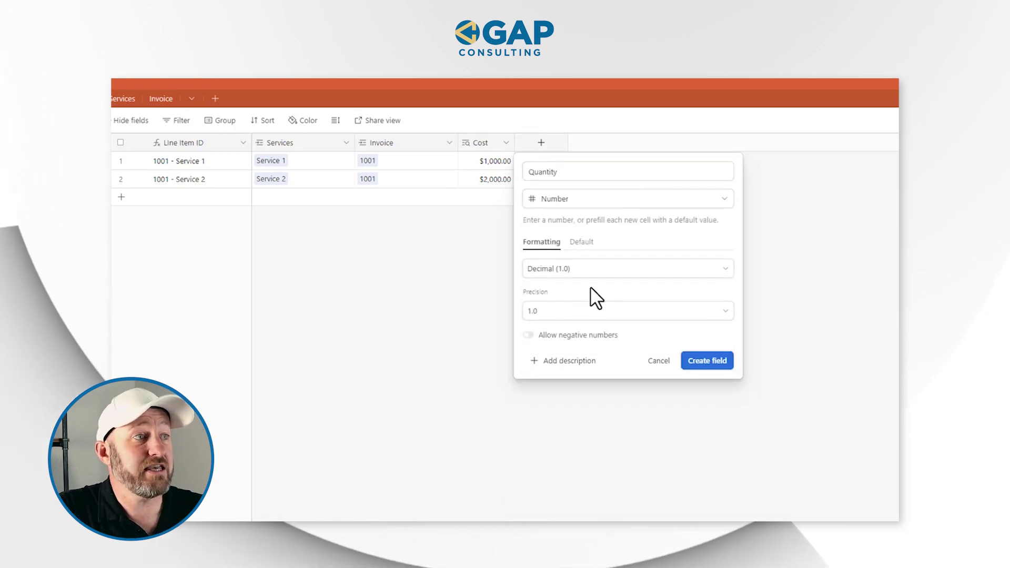
pyautogui.click(583, 271)
pyautogui.click(707, 319)
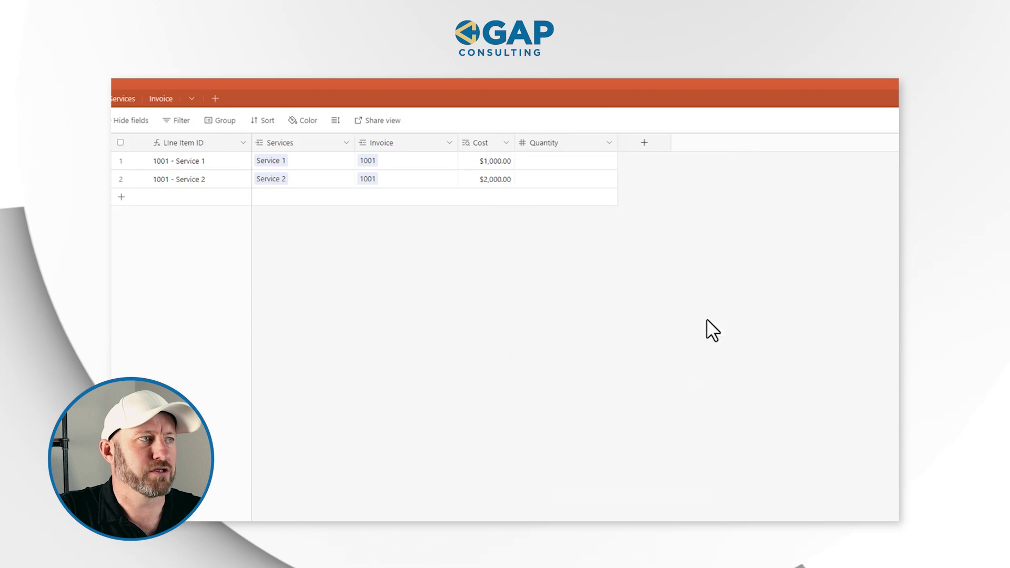
pyautogui.click(554, 162)
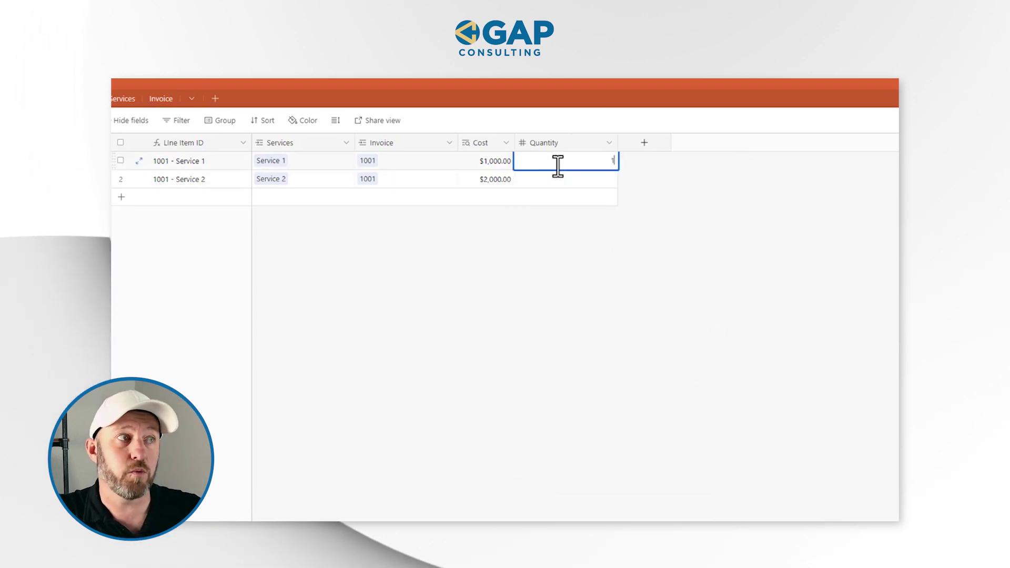
pyautogui.click(561, 177)
pyautogui.moveTo(614, 142); pyautogui.dragTo(579, 144)
# Add a Subtotal formula field computing Cost*Quantity, formatted as Currency.
pyautogui.click(608, 143)
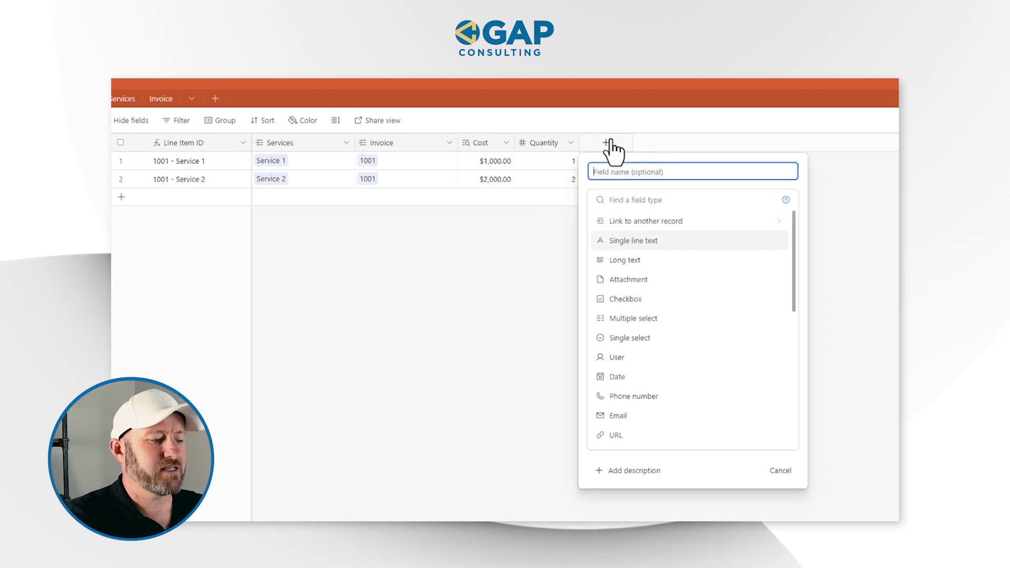
pyautogui.write('Subtotal')
pyautogui.press('Tab')
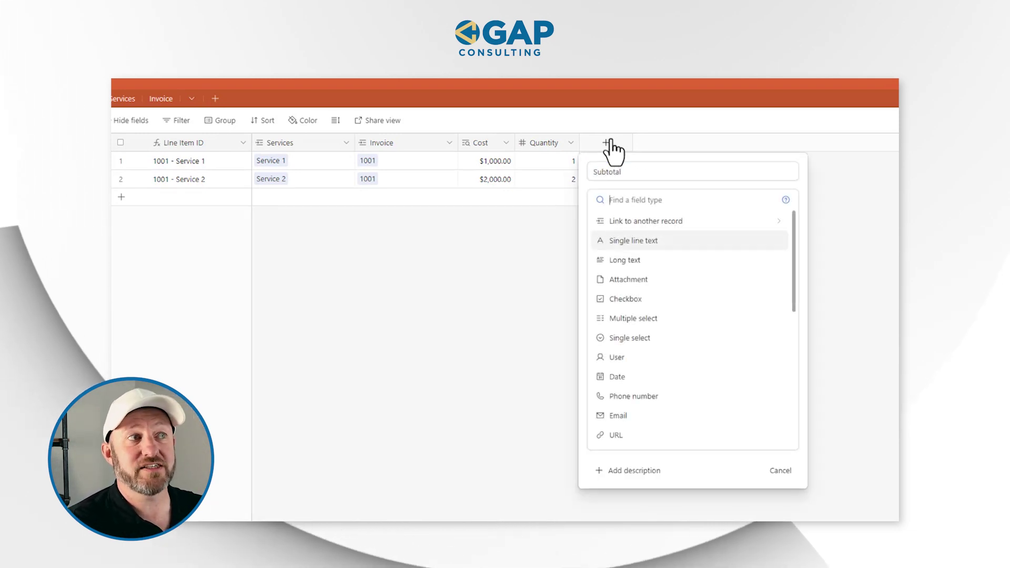
pyautogui.write('for')
pyautogui.press('Return')
pyautogui.click(654, 273)
pyautogui.write('Cost')
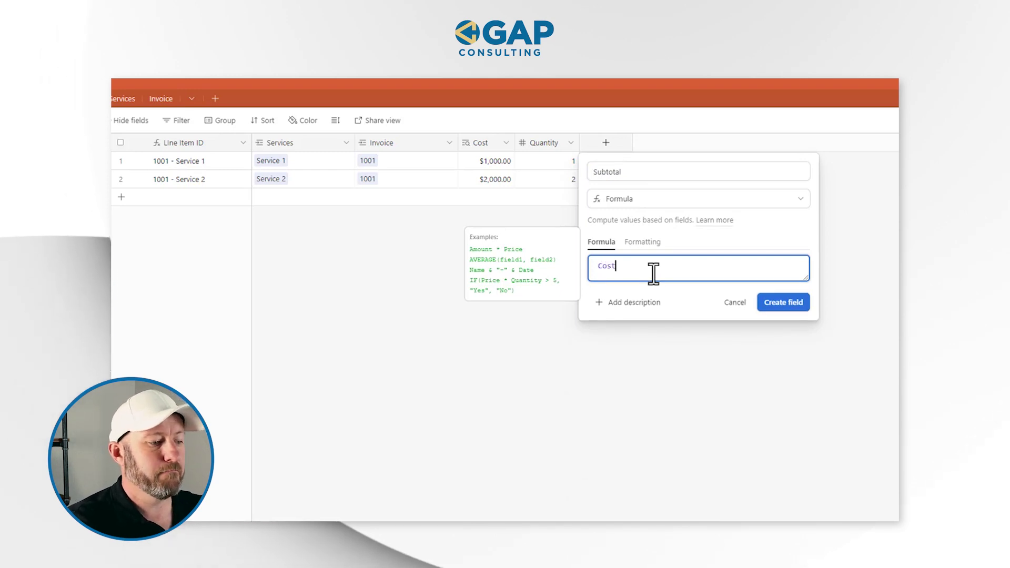
pyautogui.write('*Quantity')
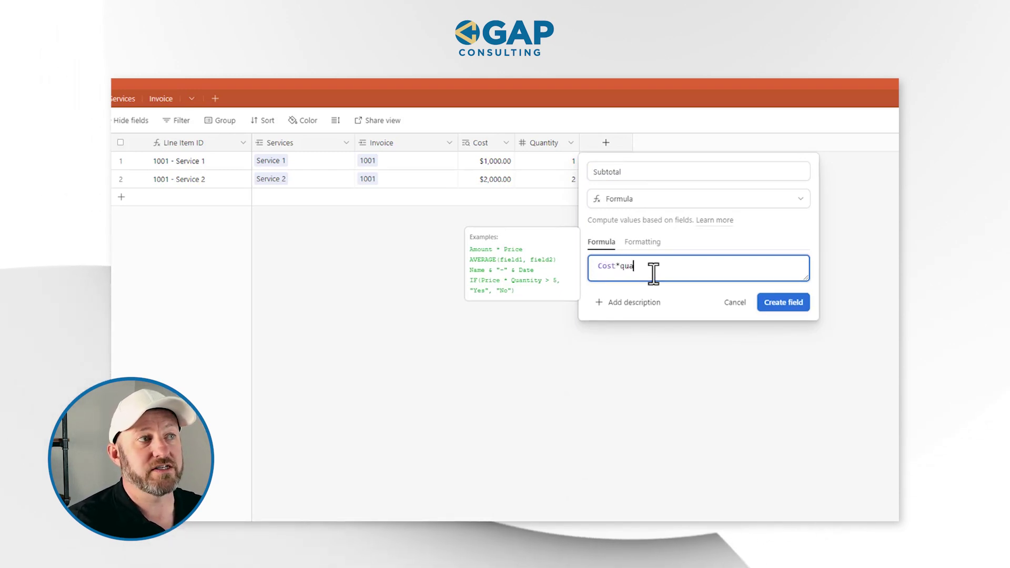
pyautogui.click(639, 243)
pyautogui.click(634, 281)
pyautogui.click(627, 364)
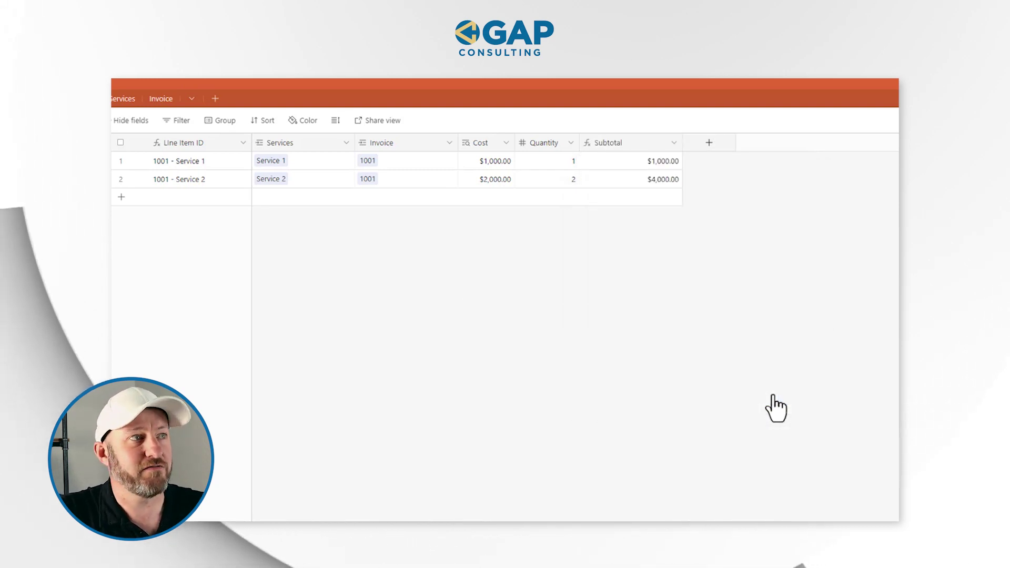
pyautogui.moveTo(682, 142); pyautogui.dragTo(659, 143)
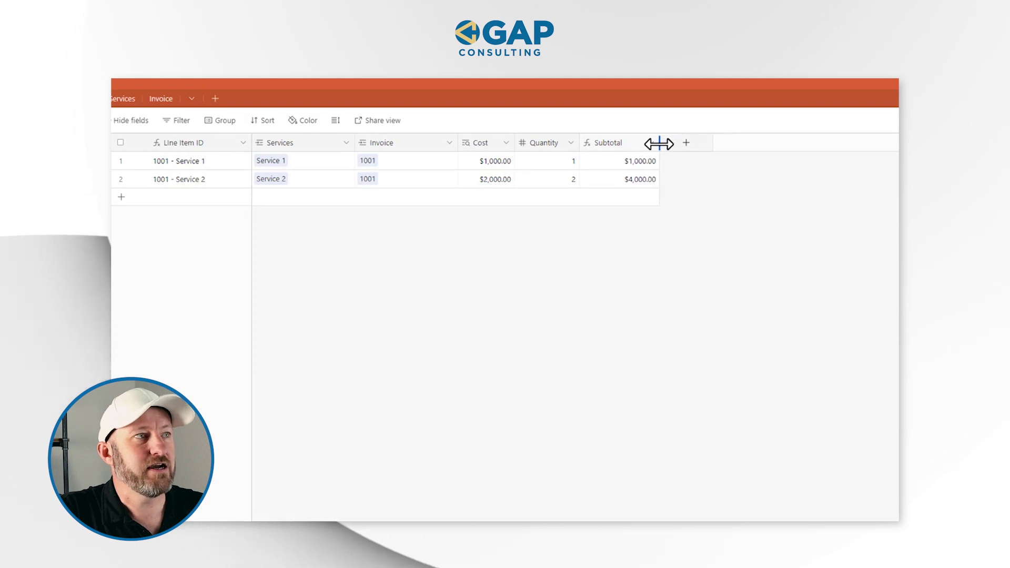
# Check the records' Cost, Quantity and Subtotal values ($1,000.00 and $4,000.00).
pyautogui.click(476, 166)
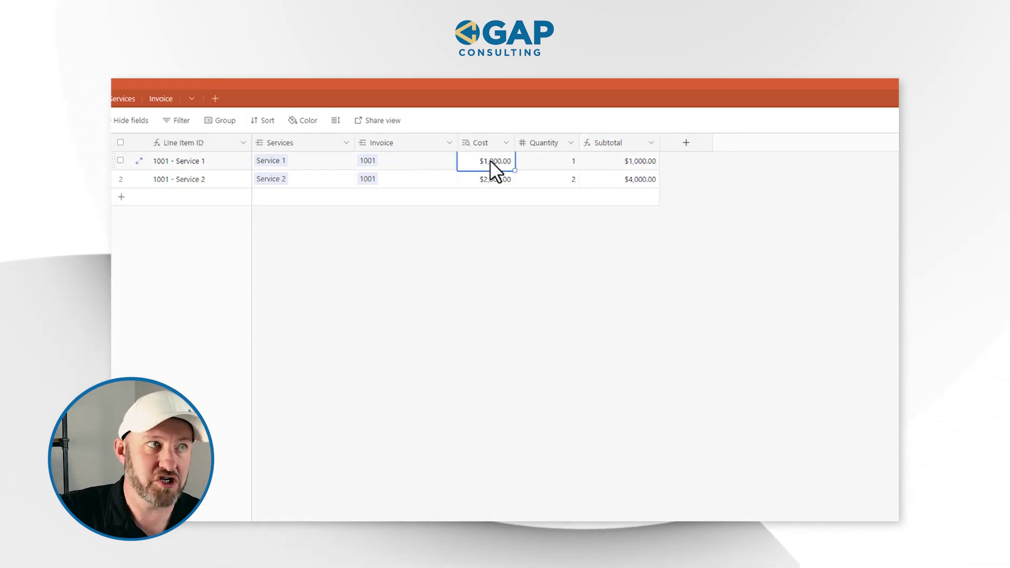
pyautogui.click(612, 163)
pyautogui.click(550, 183)
pyautogui.click(492, 179)
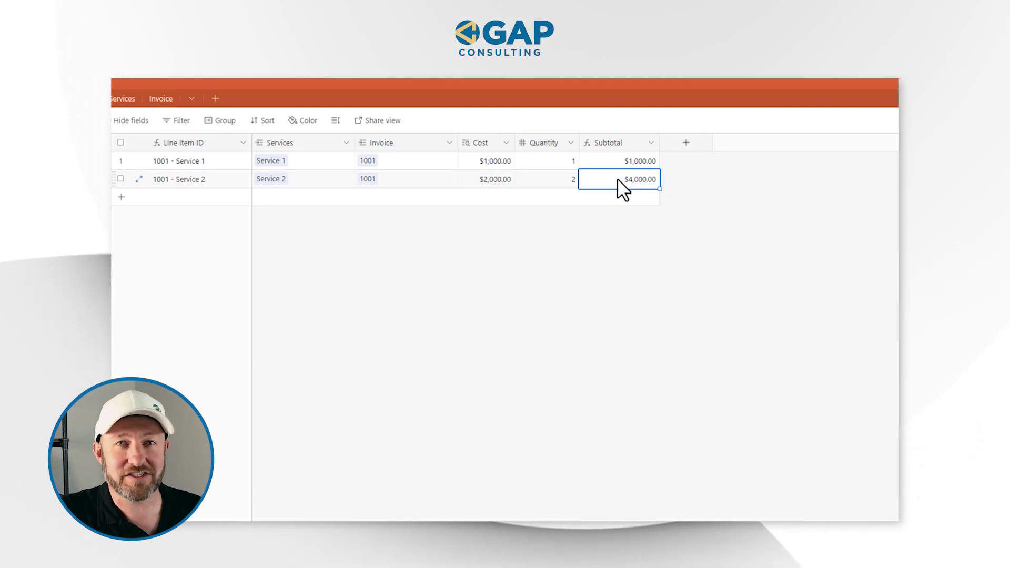
# Add a new Rollup field named Total to the Invoice table.
pyautogui.click(161, 98)
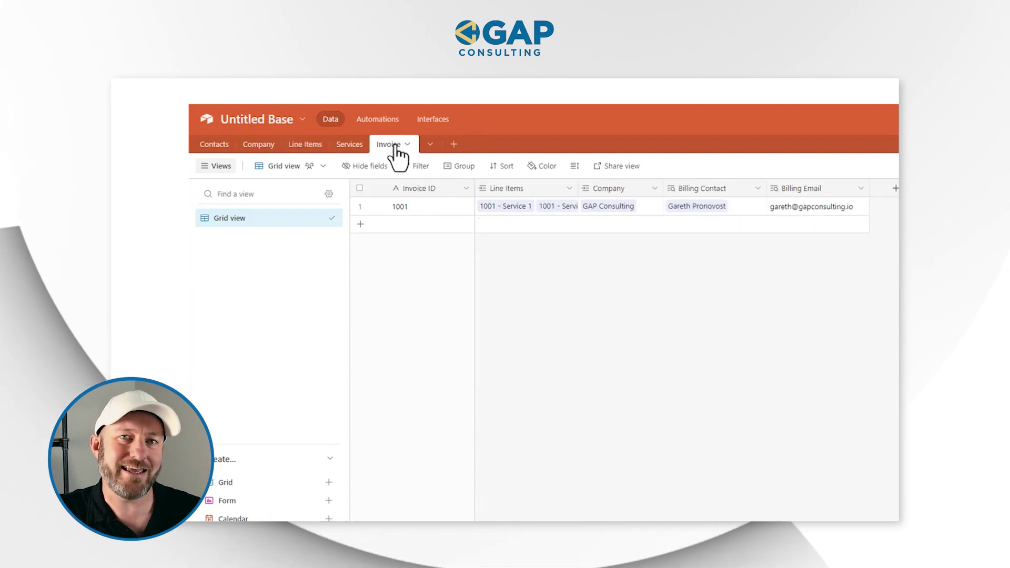
pyautogui.click(538, 161)
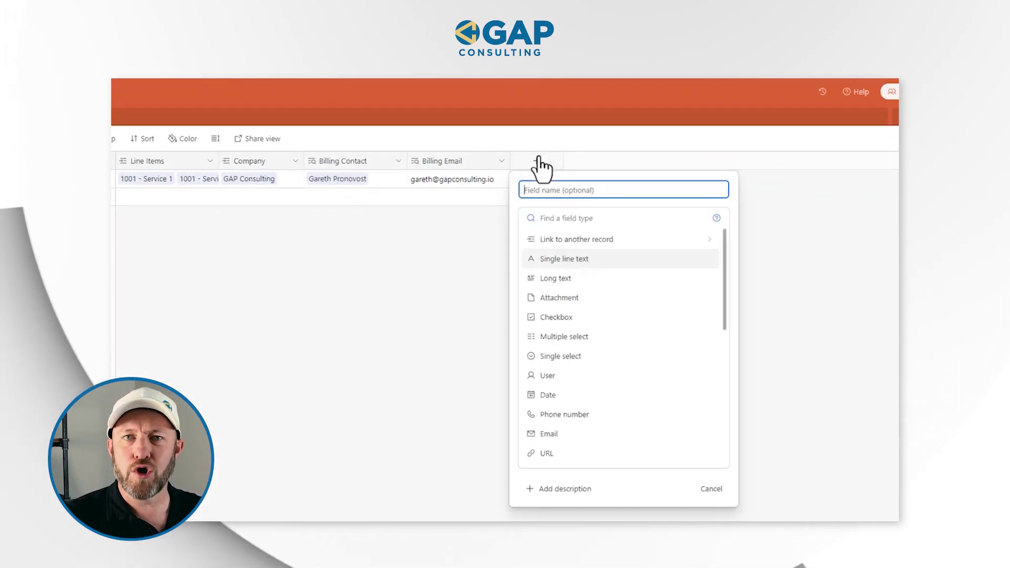
pyautogui.write('Total')
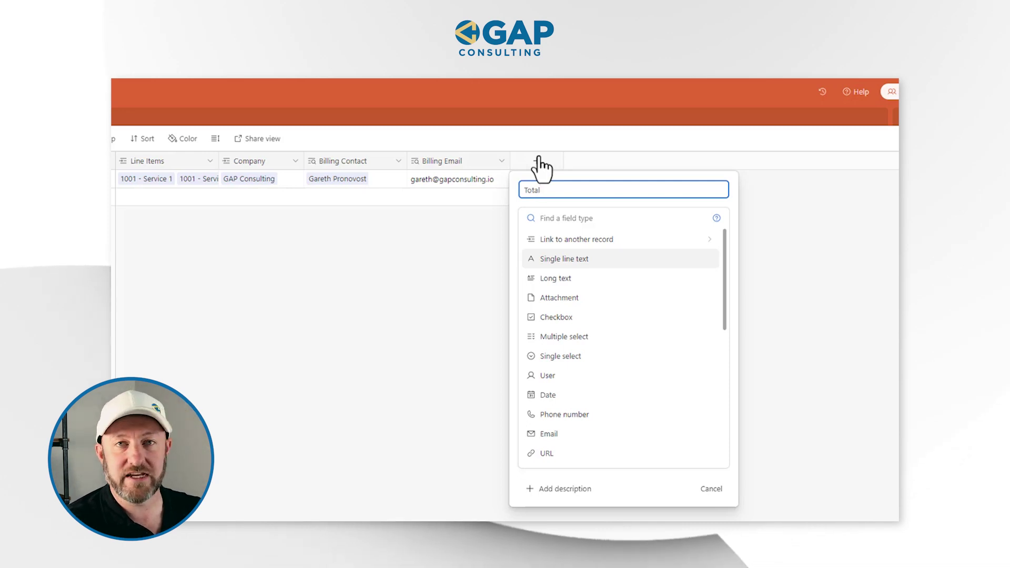
pyautogui.press('Tab')
pyautogui.write('r')
pyautogui.press('Return')
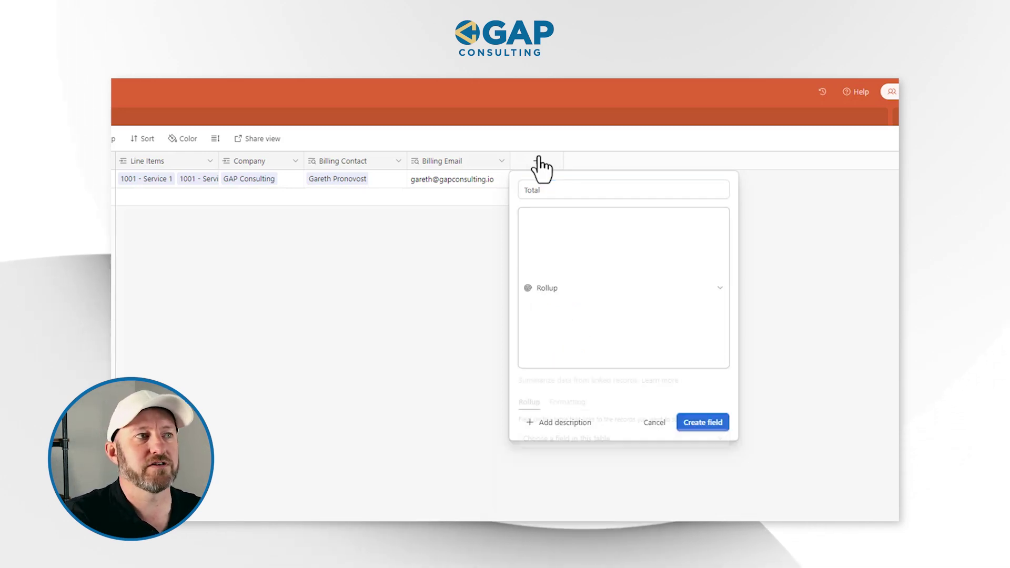
# Roll up the Line Items' Subtotal with SUM(values), giving $5,000.00 for invoice 1001.
pyautogui.click(619, 296)
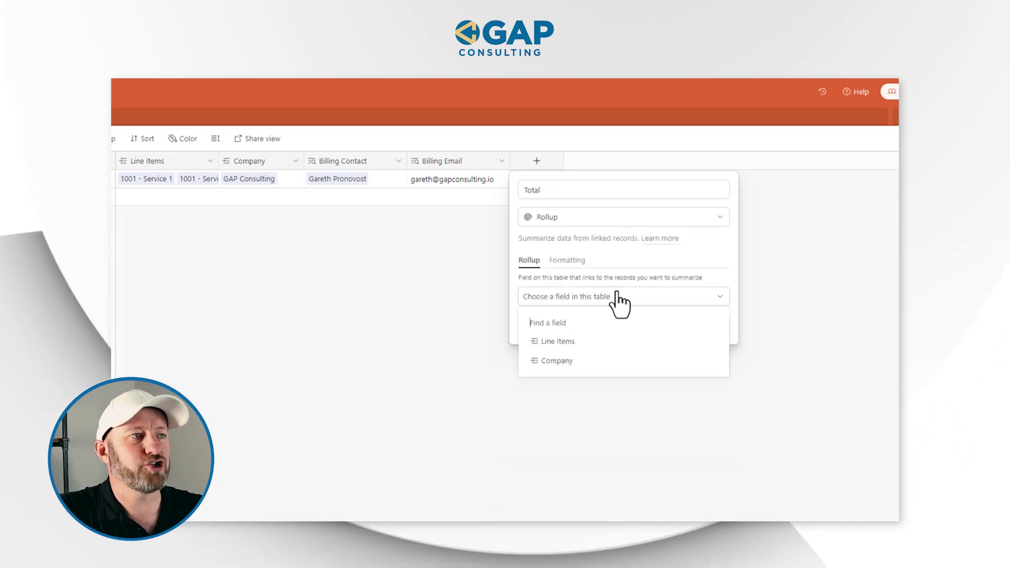
pyautogui.click(560, 342)
pyautogui.click(566, 336)
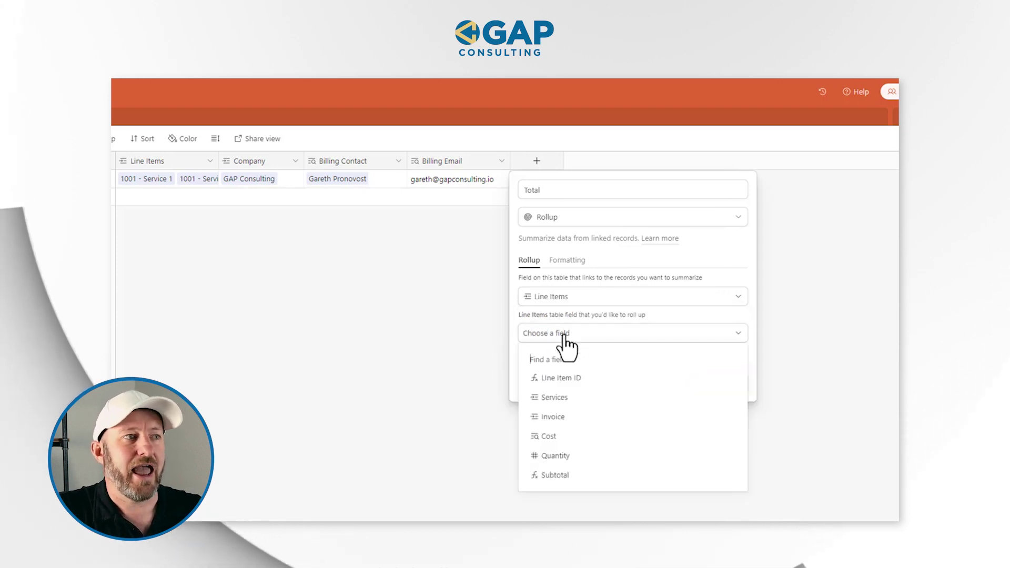
pyautogui.click(566, 475)
pyautogui.click(564, 401)
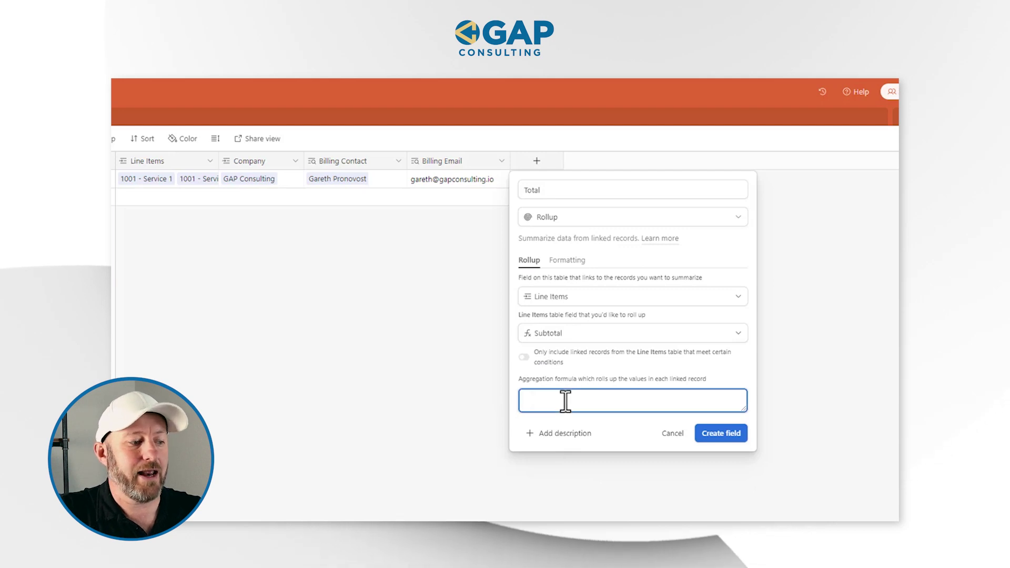
pyautogui.write('su')
pyautogui.click(566, 447)
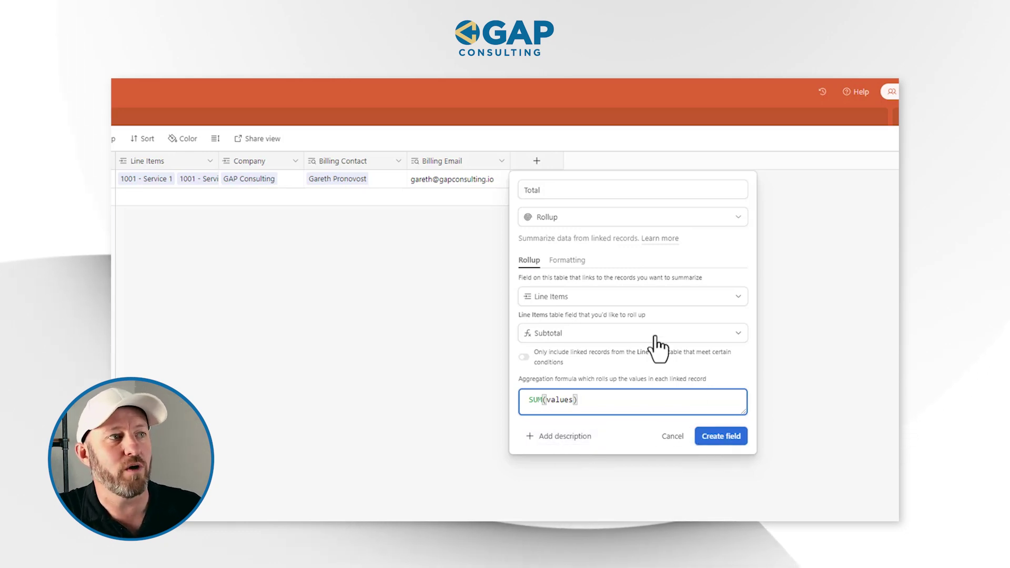
pyautogui.click(572, 266)
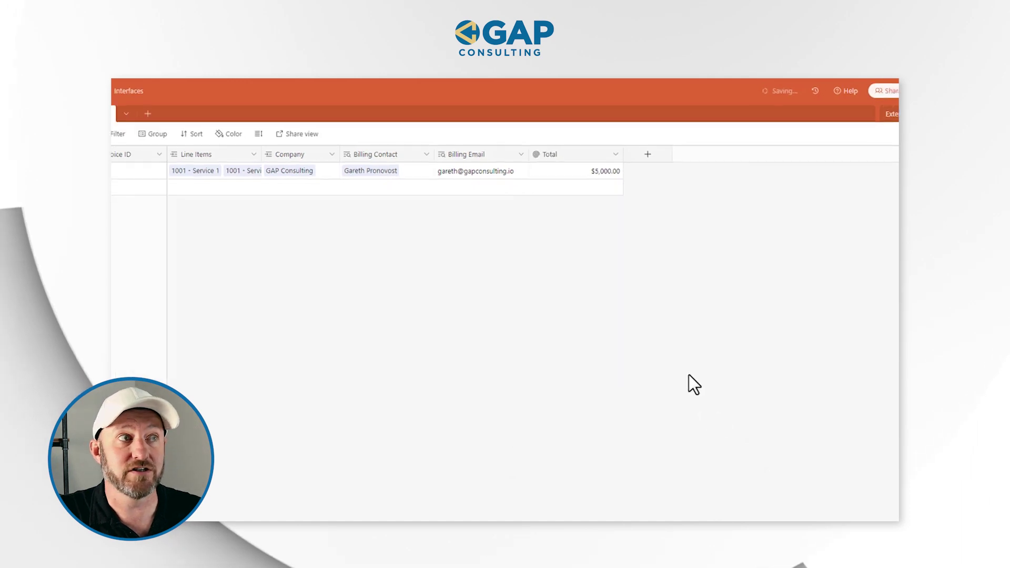
pyautogui.click(625, 150)
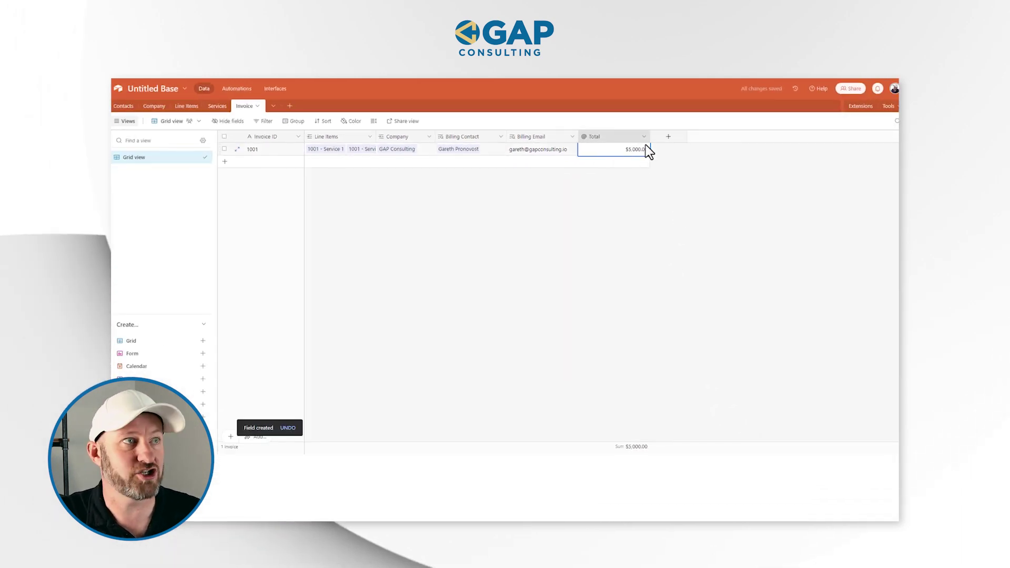